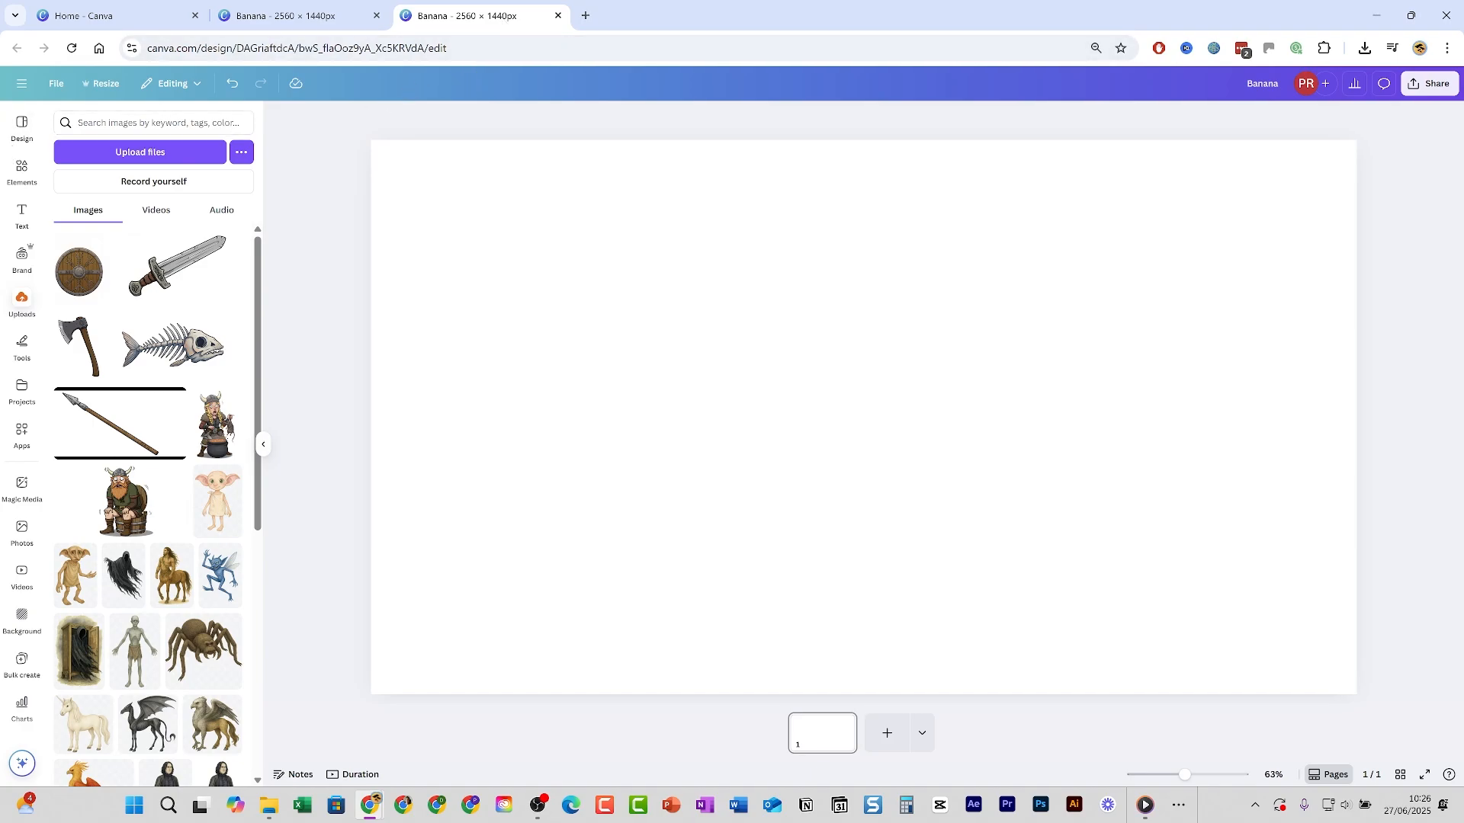
Find photo elements for "banana", add the single banana on a pale background to the page, and remove its background.
click(23, 172)
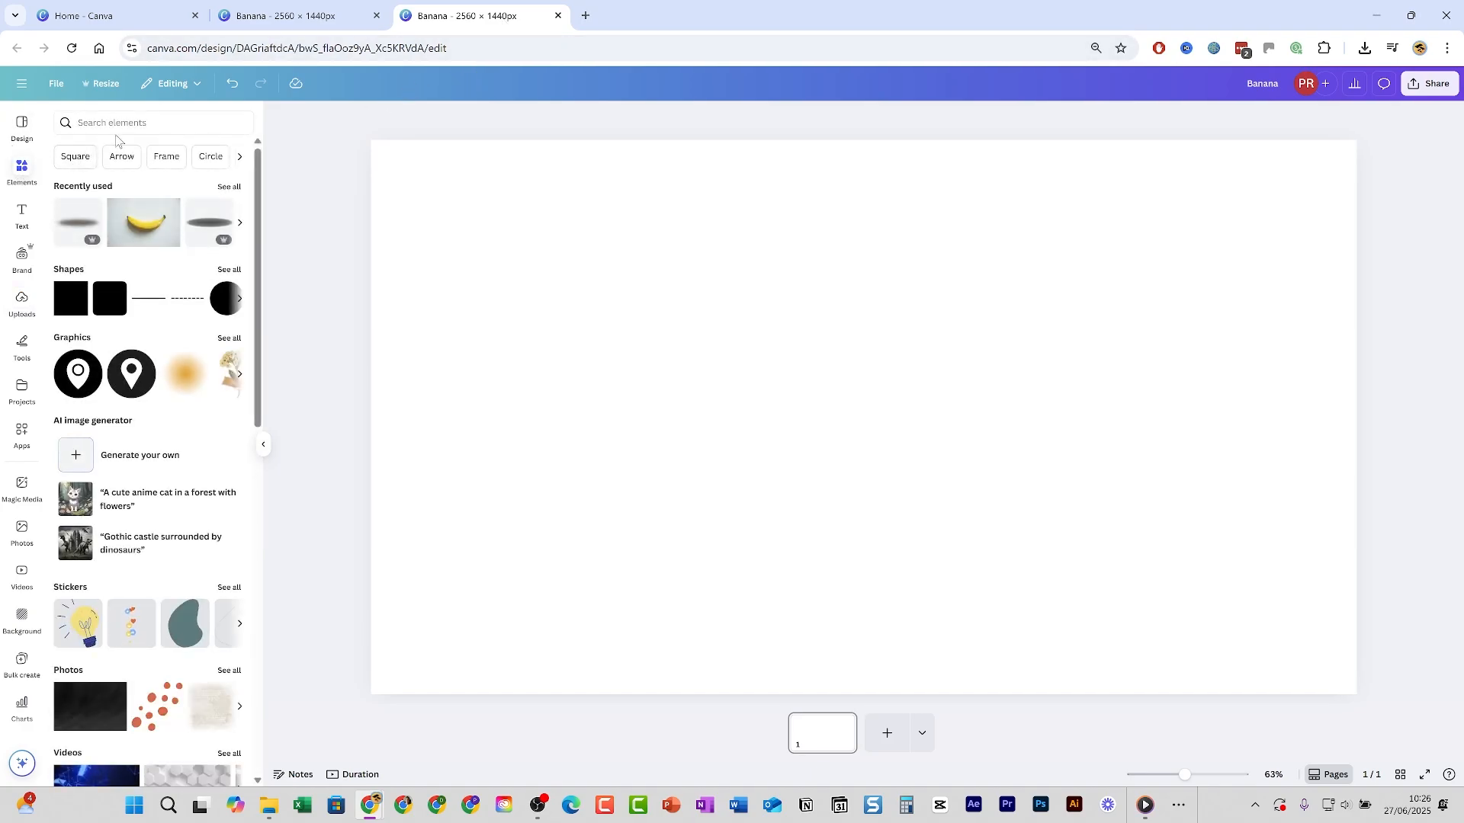
click(121, 124)
text(banana)
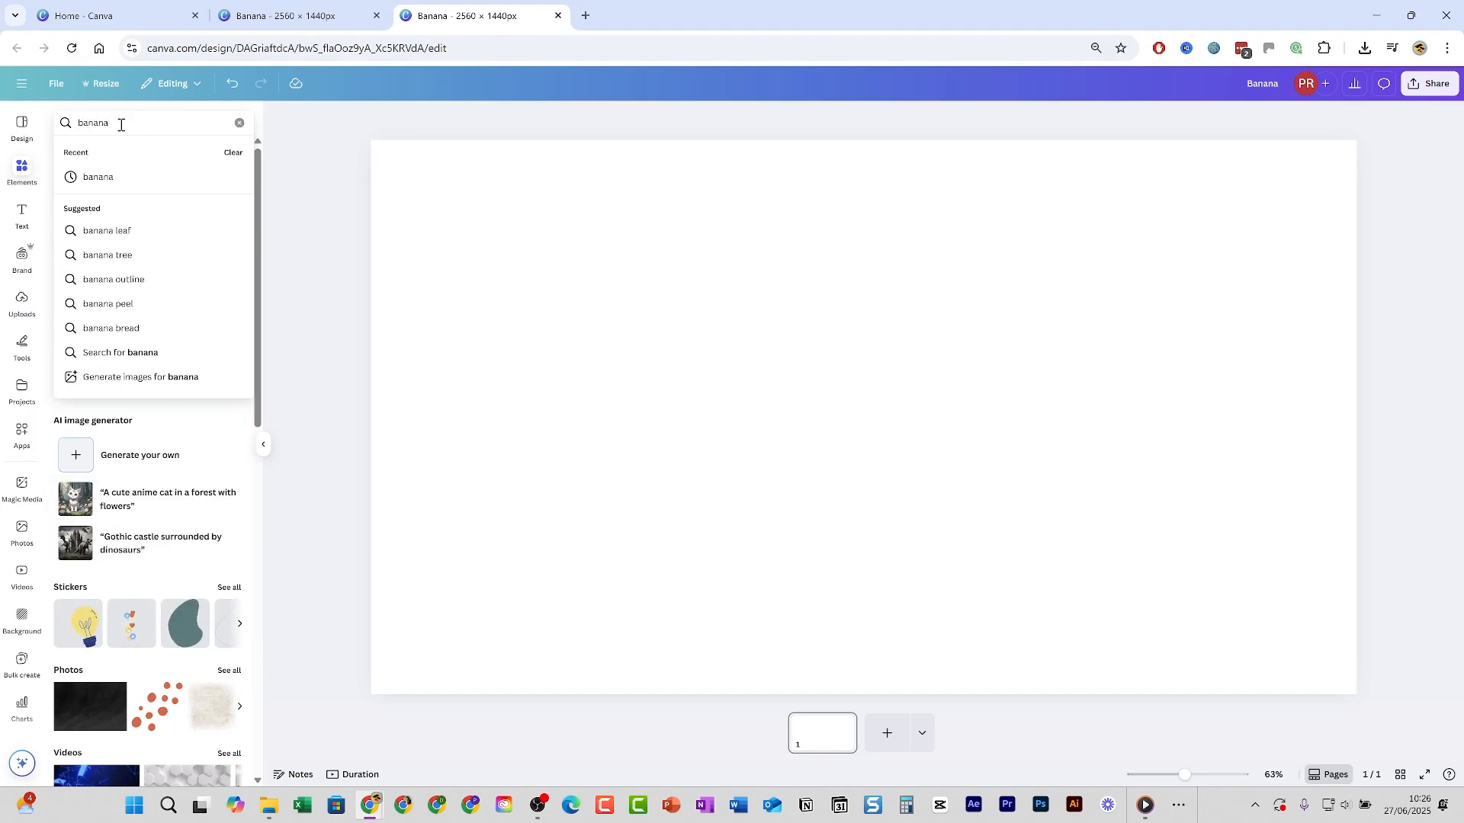
key(Return)
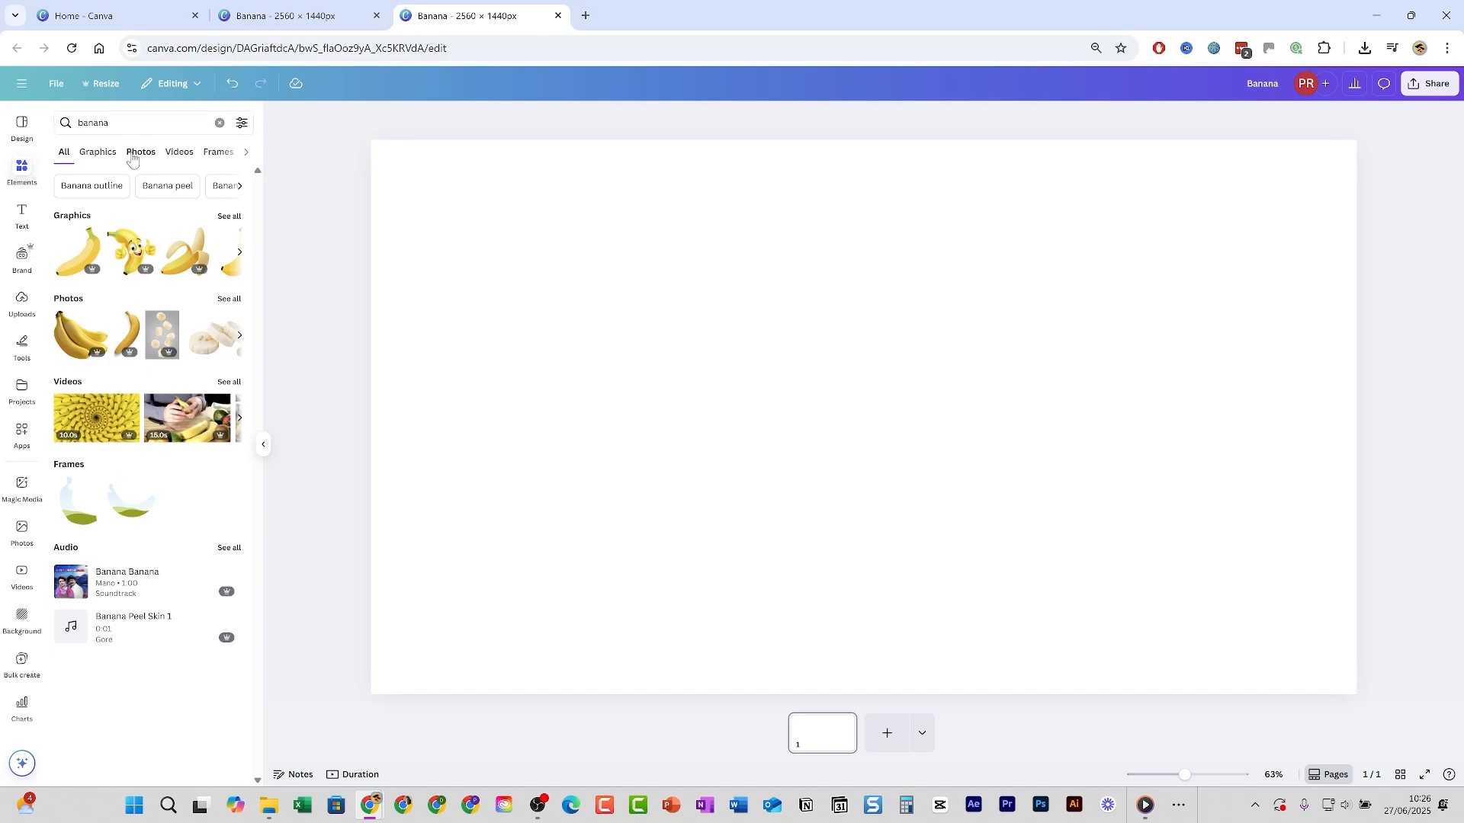
click(132, 154)
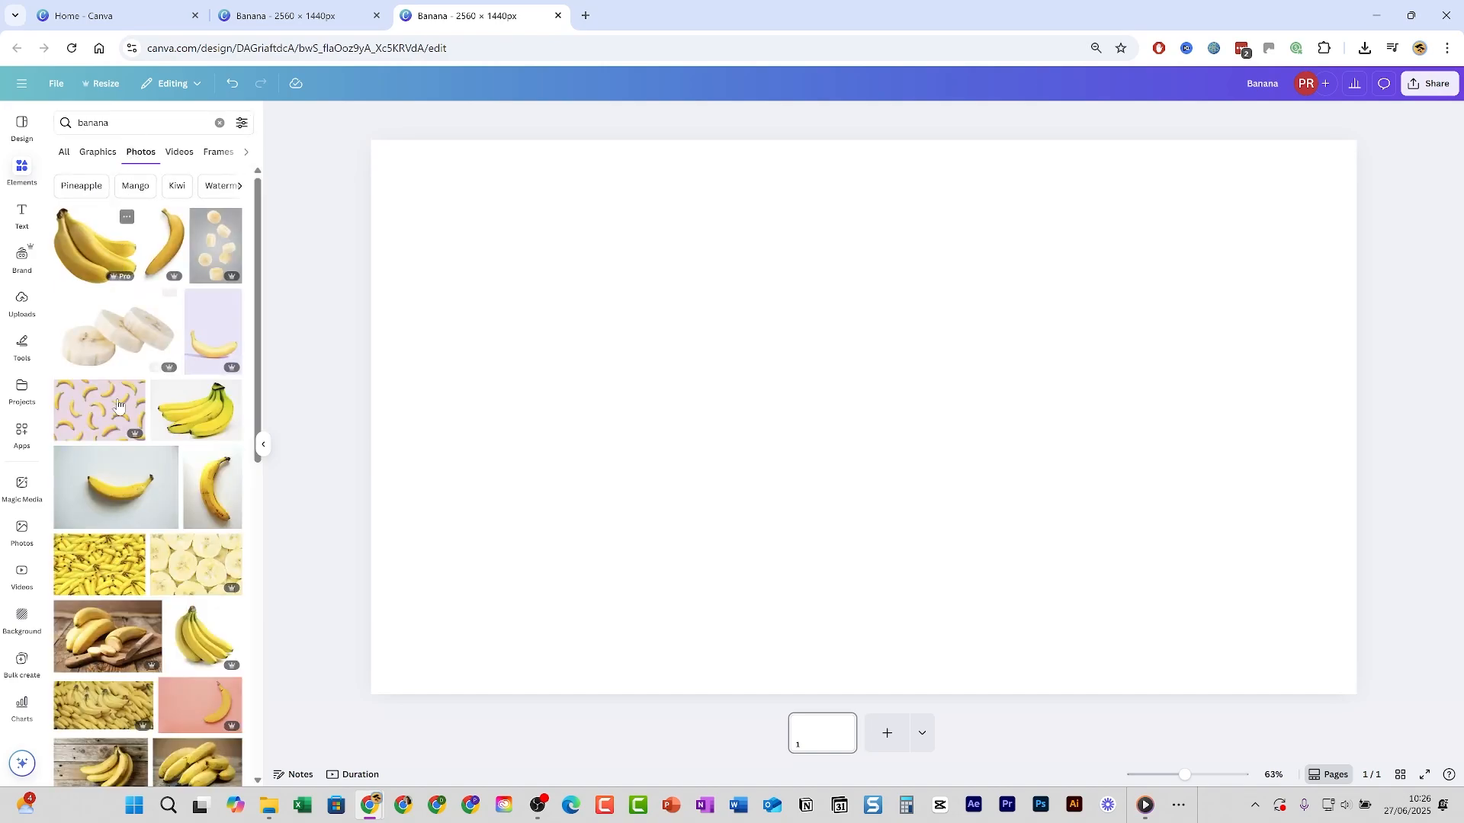
click(107, 500)
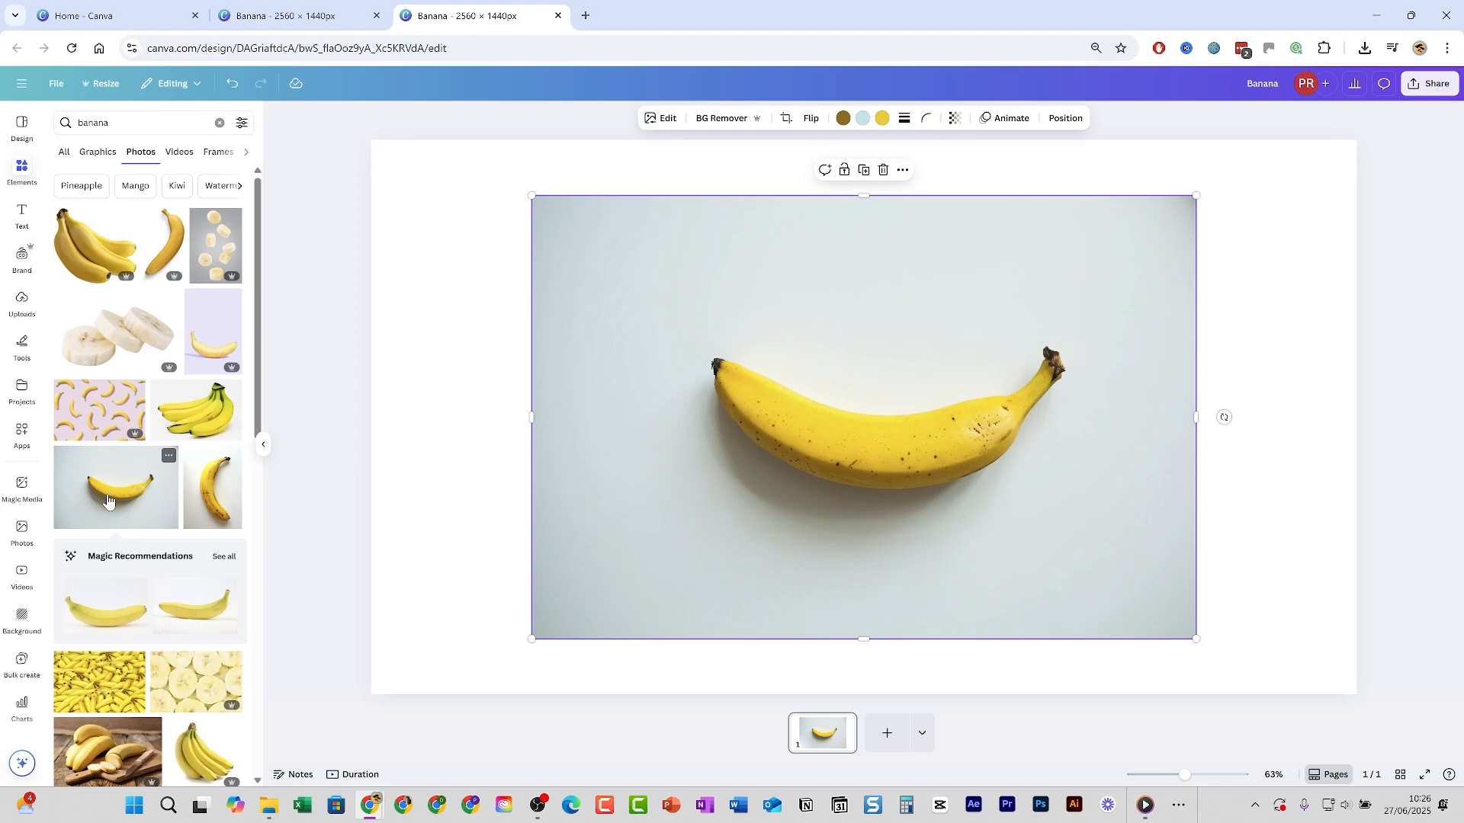
click(721, 120)
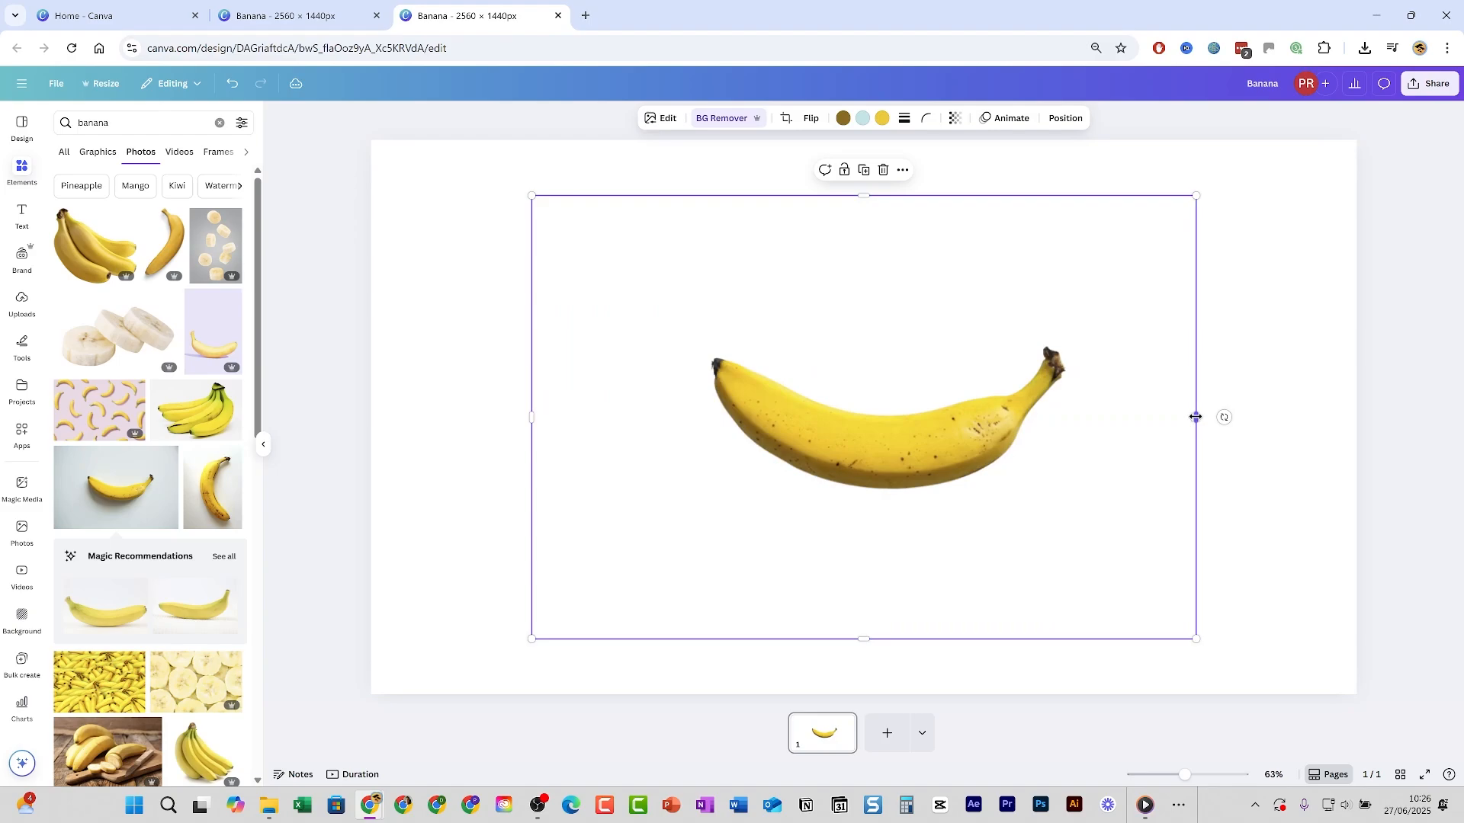
Crop the image frame closer around the banana and enlarge it to fill most of the page.
drag(1196, 417, 1078, 427)
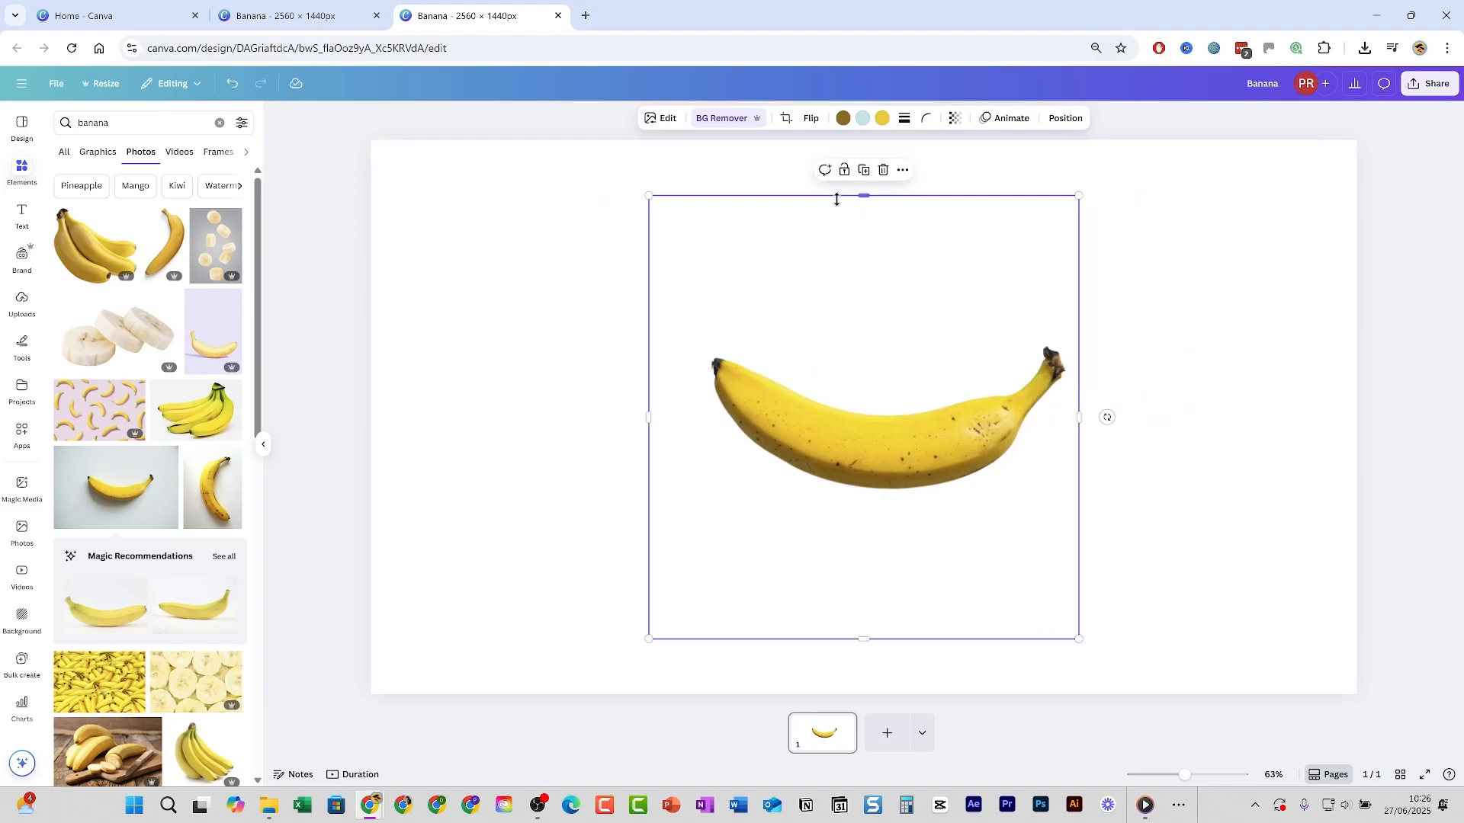
drag(859, 197, 861, 307)
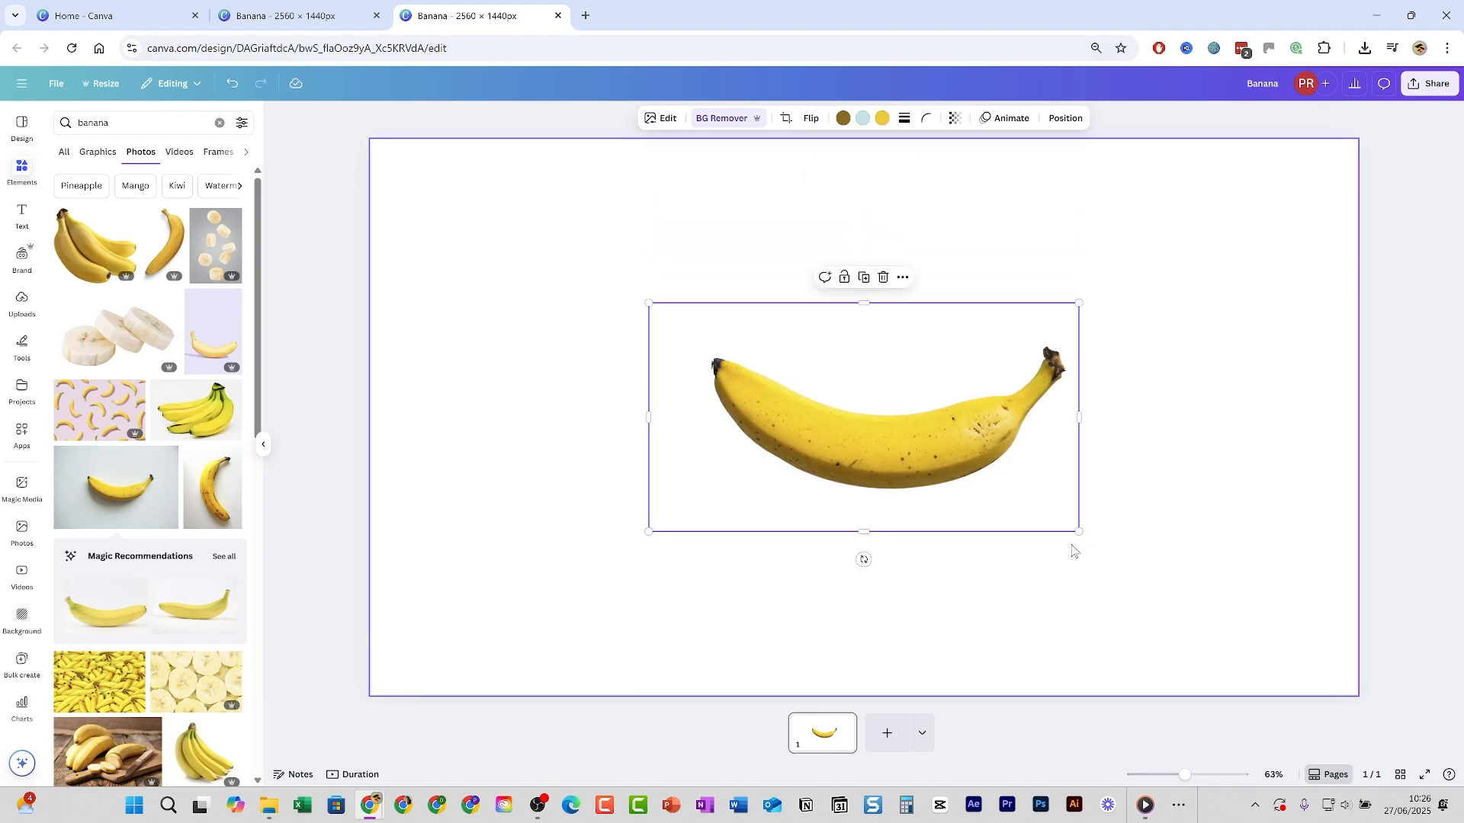
drag(1078, 531, 1306, 728)
click(439, 736)
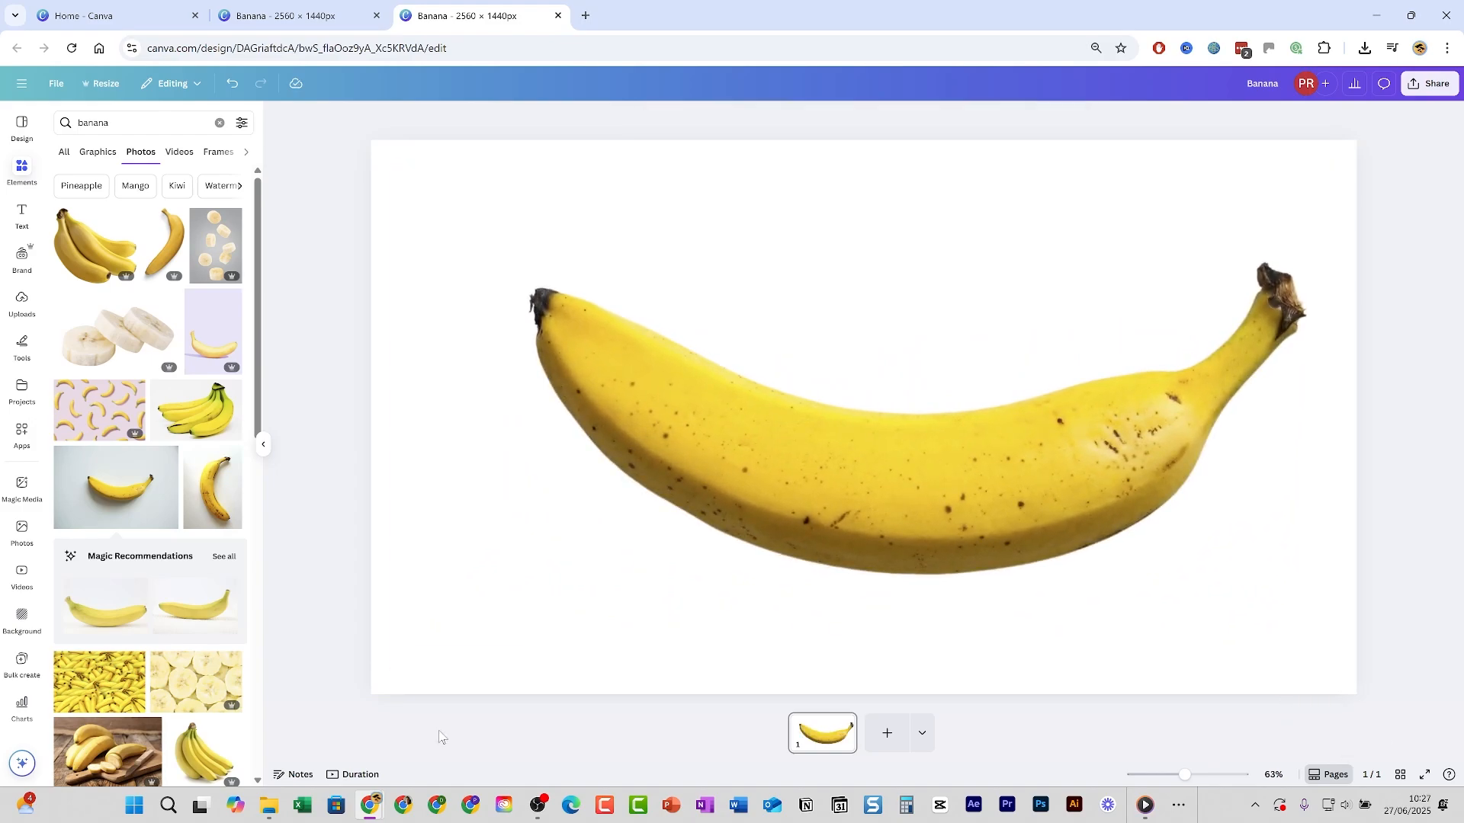
Find and open the TypeCraft app.
click(22, 439)
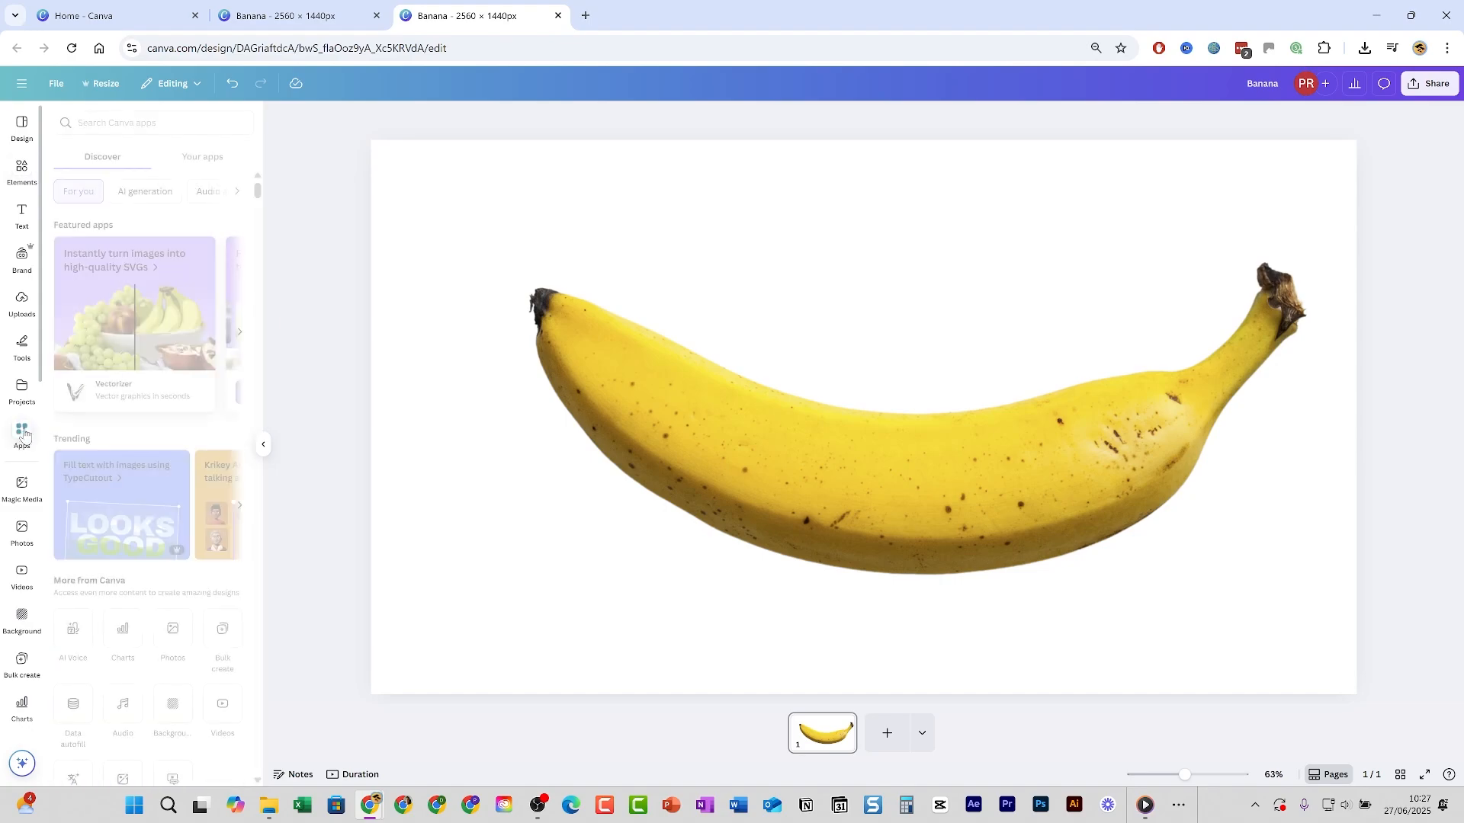
click(142, 123)
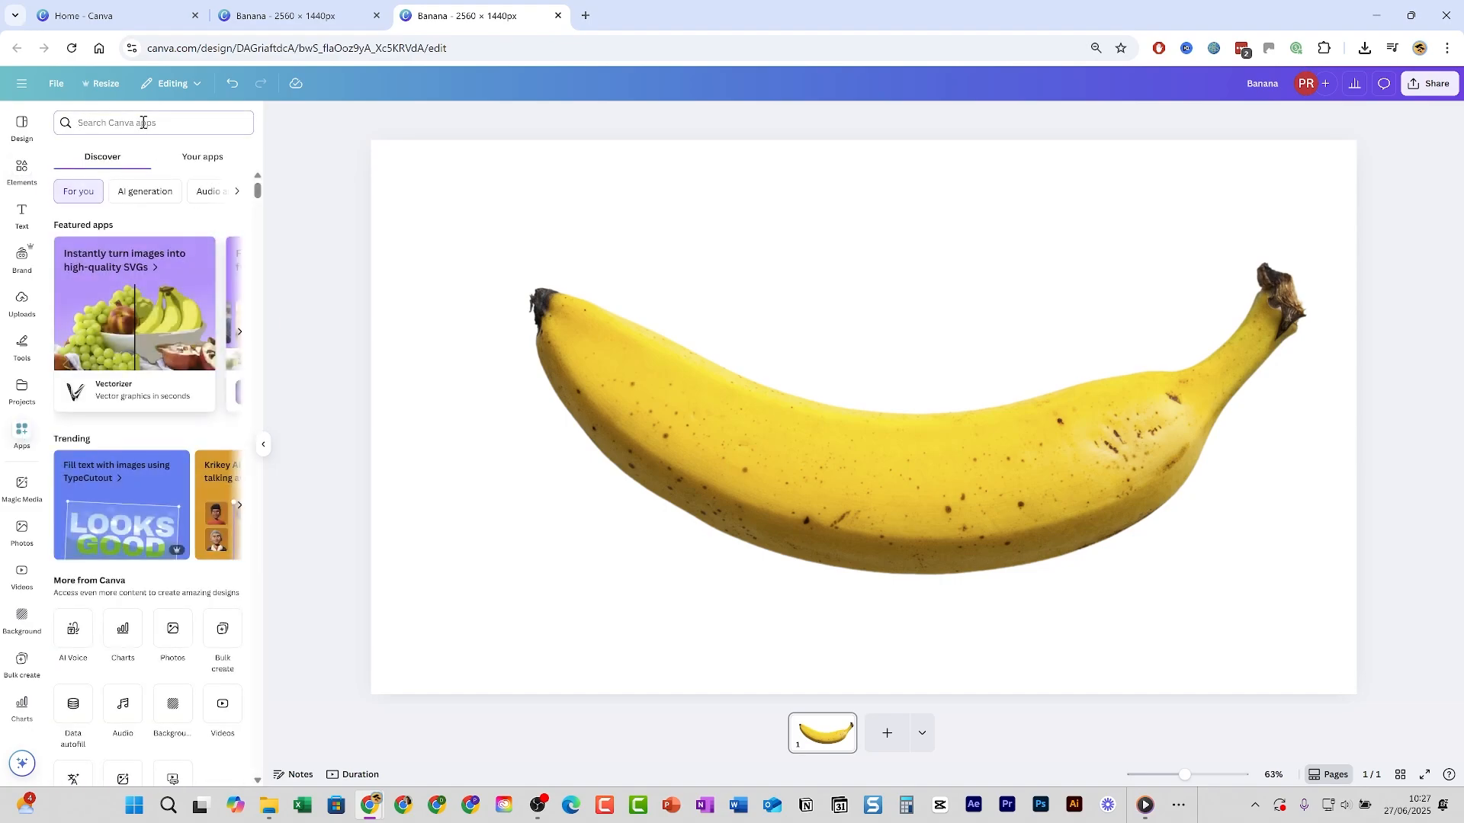
text(type)
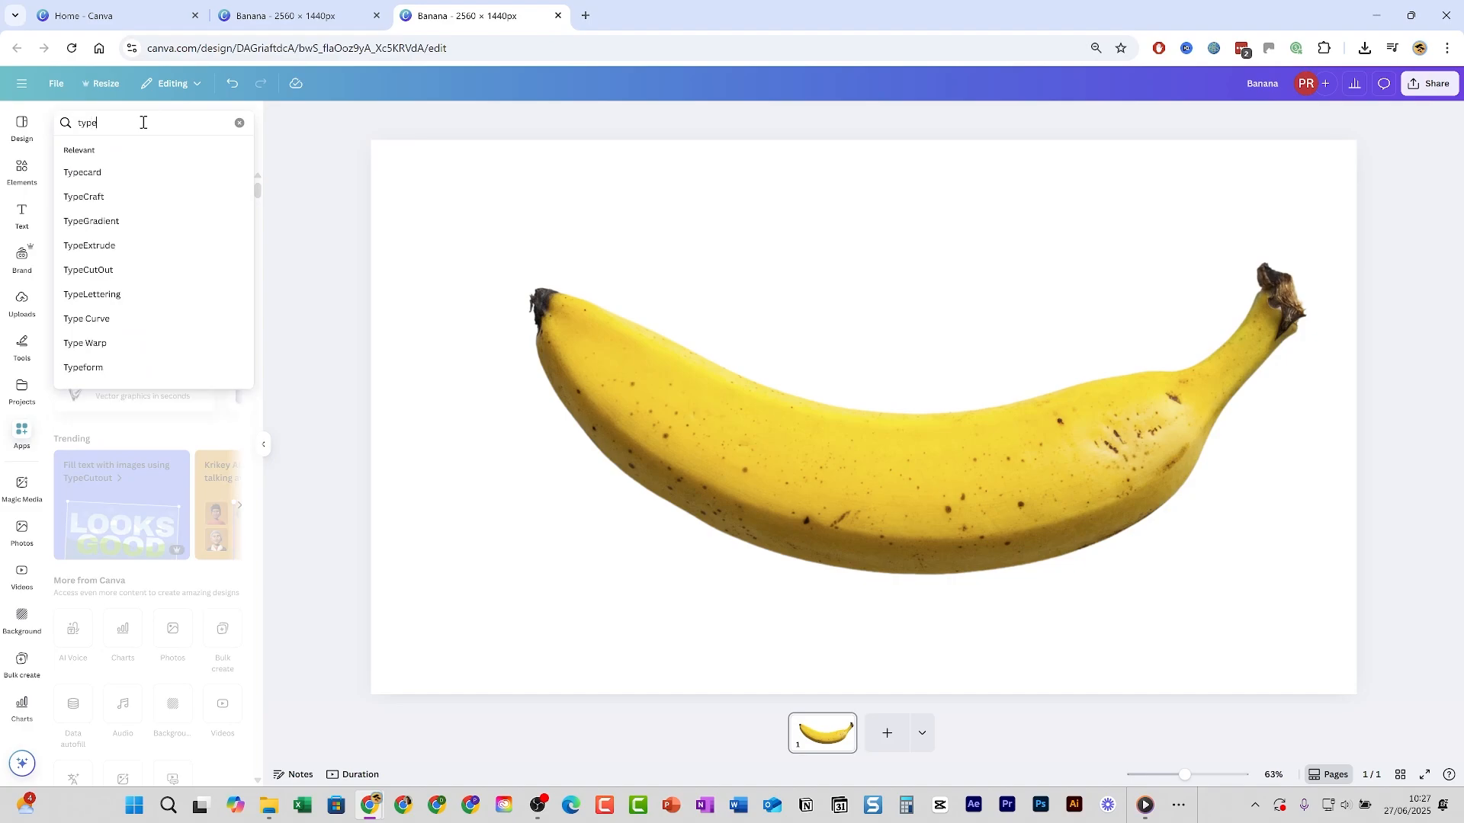
text(craf)
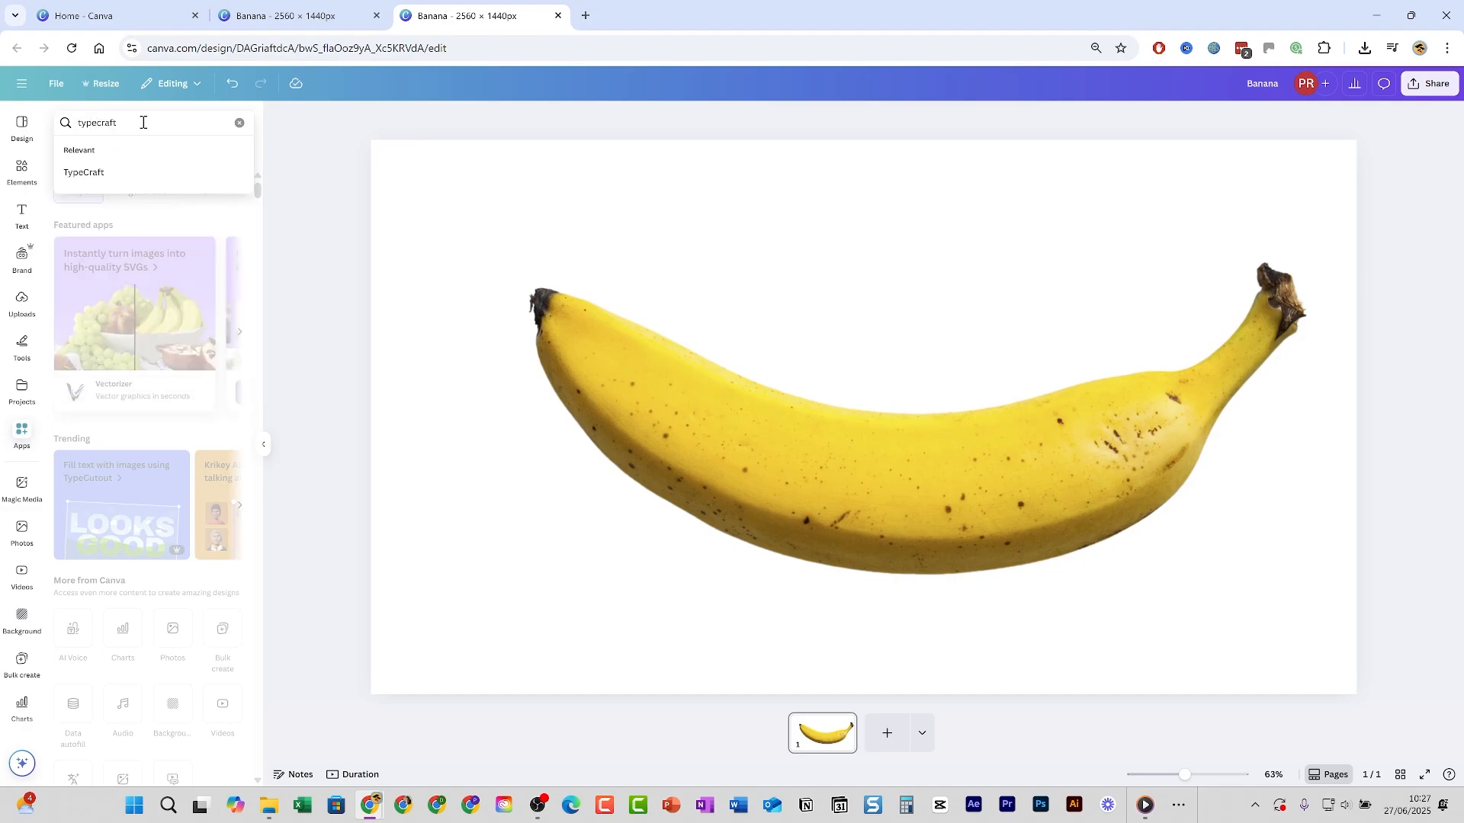
text(t)
click(117, 174)
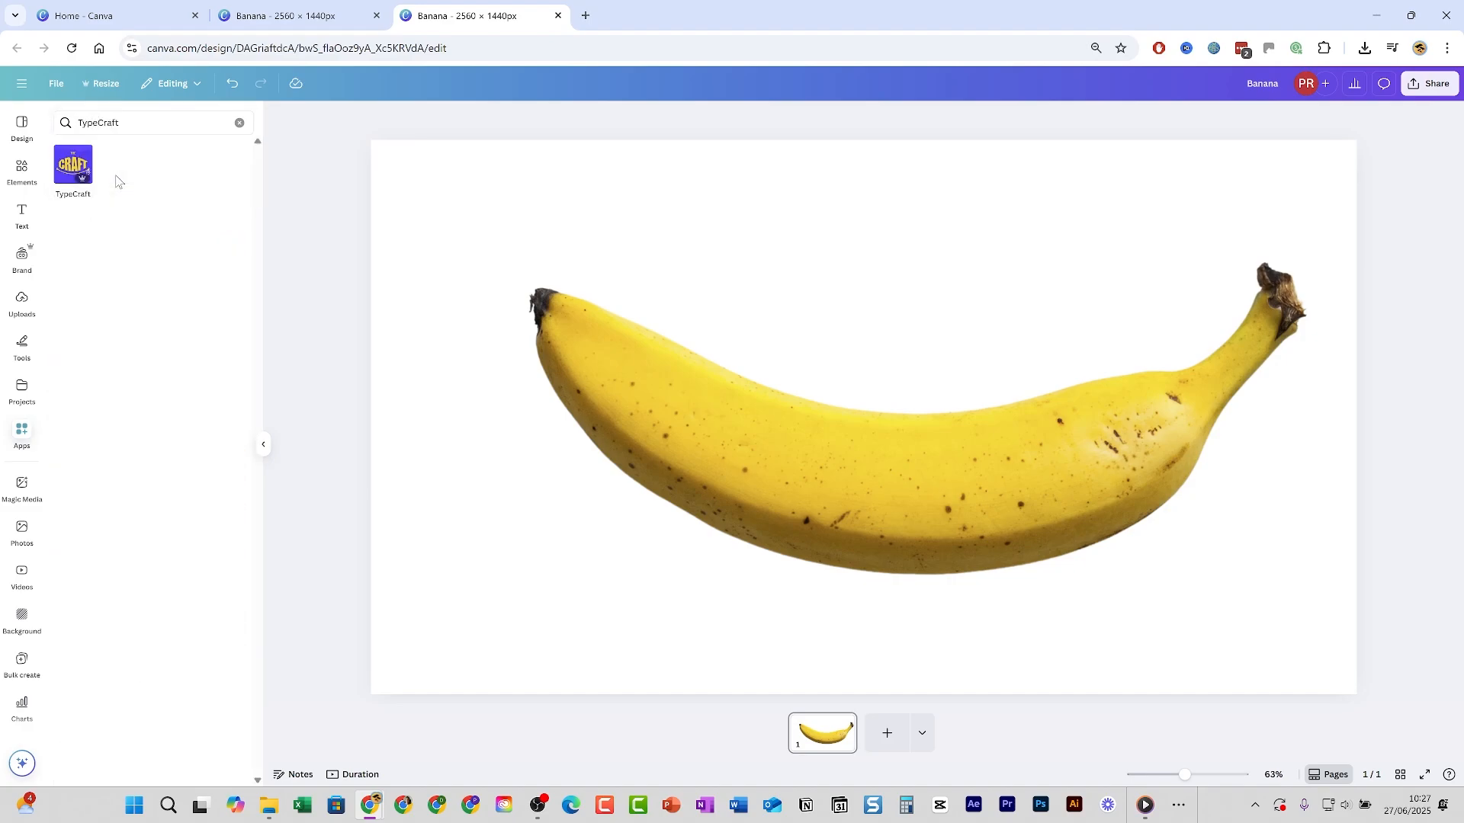
click(71, 166)
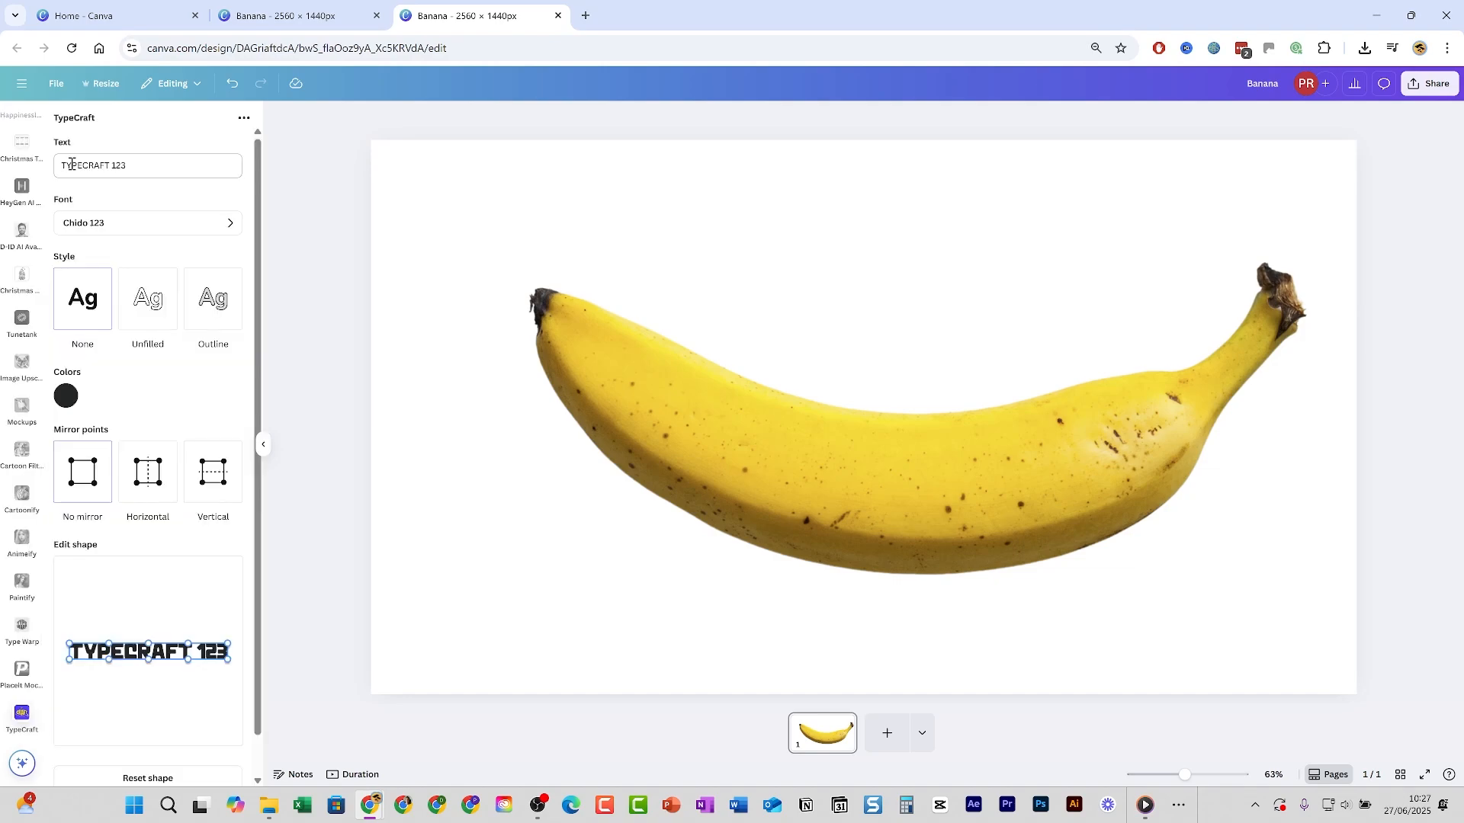
Set the TypeCraft text to BANANA and its font to Anton Regular.
drag(136, 170, 64, 168)
text(BANANA)
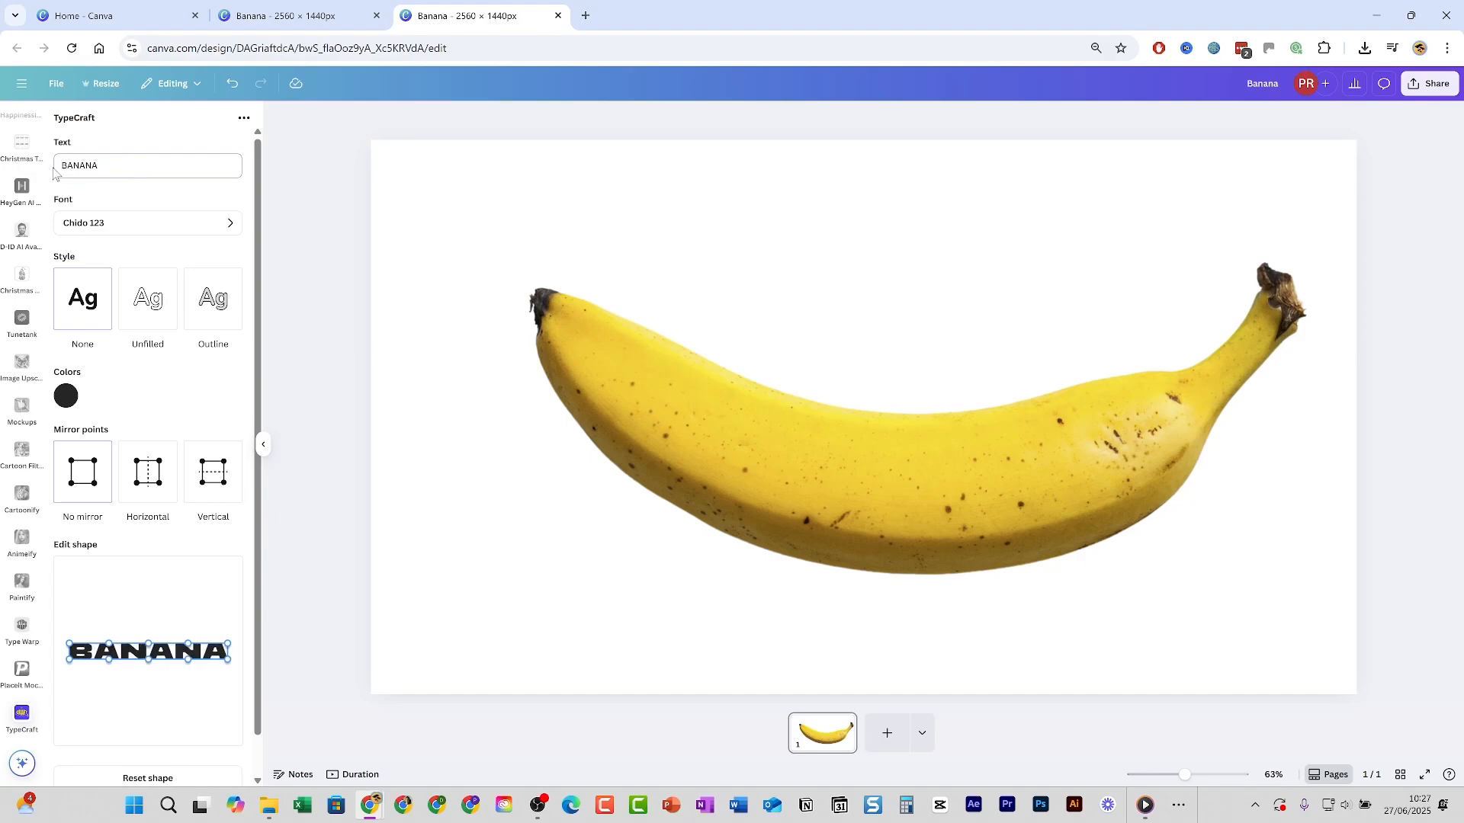
click(160, 228)
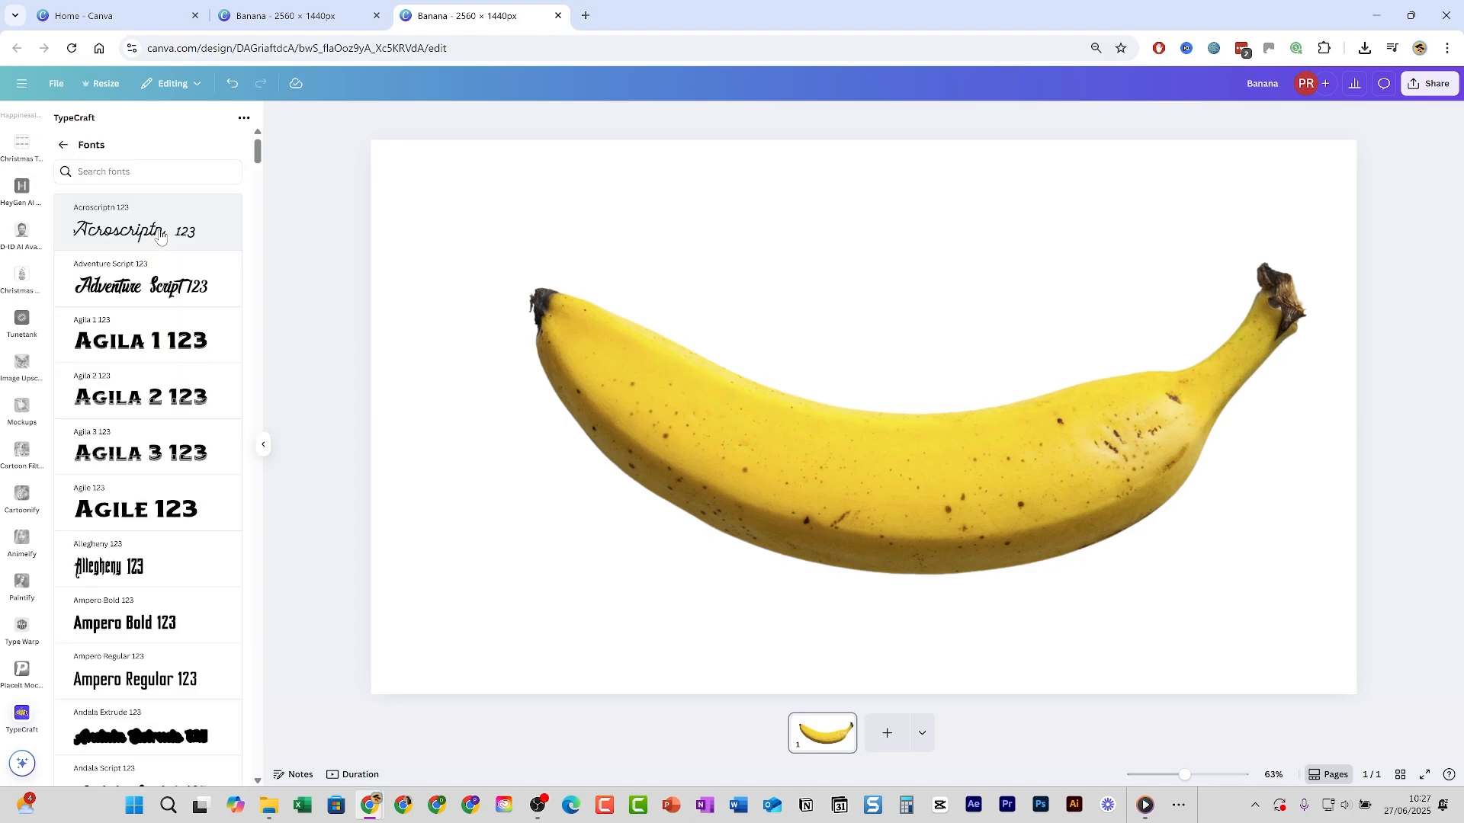
click(128, 172)
text(anton)
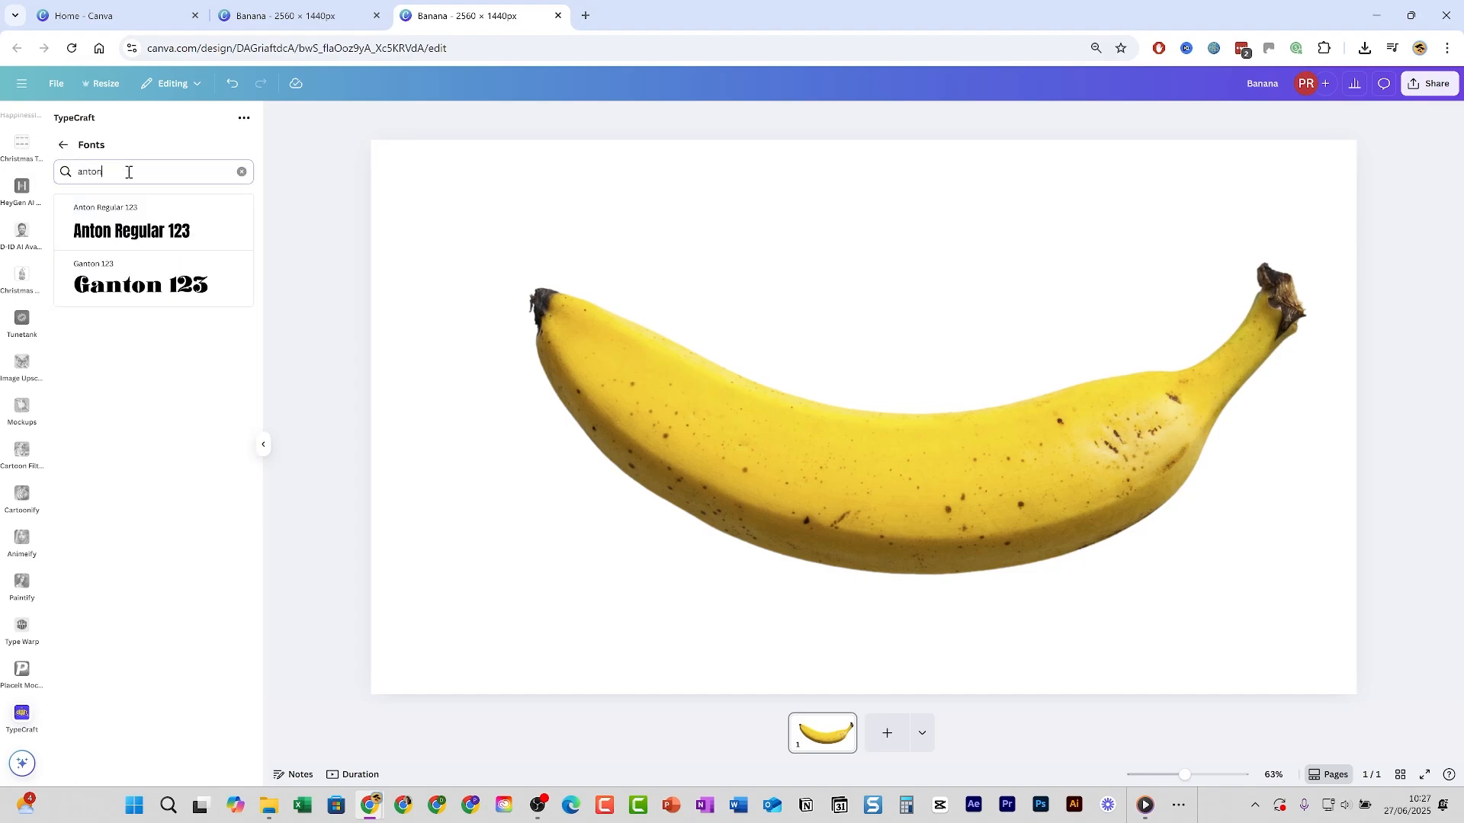
click(128, 230)
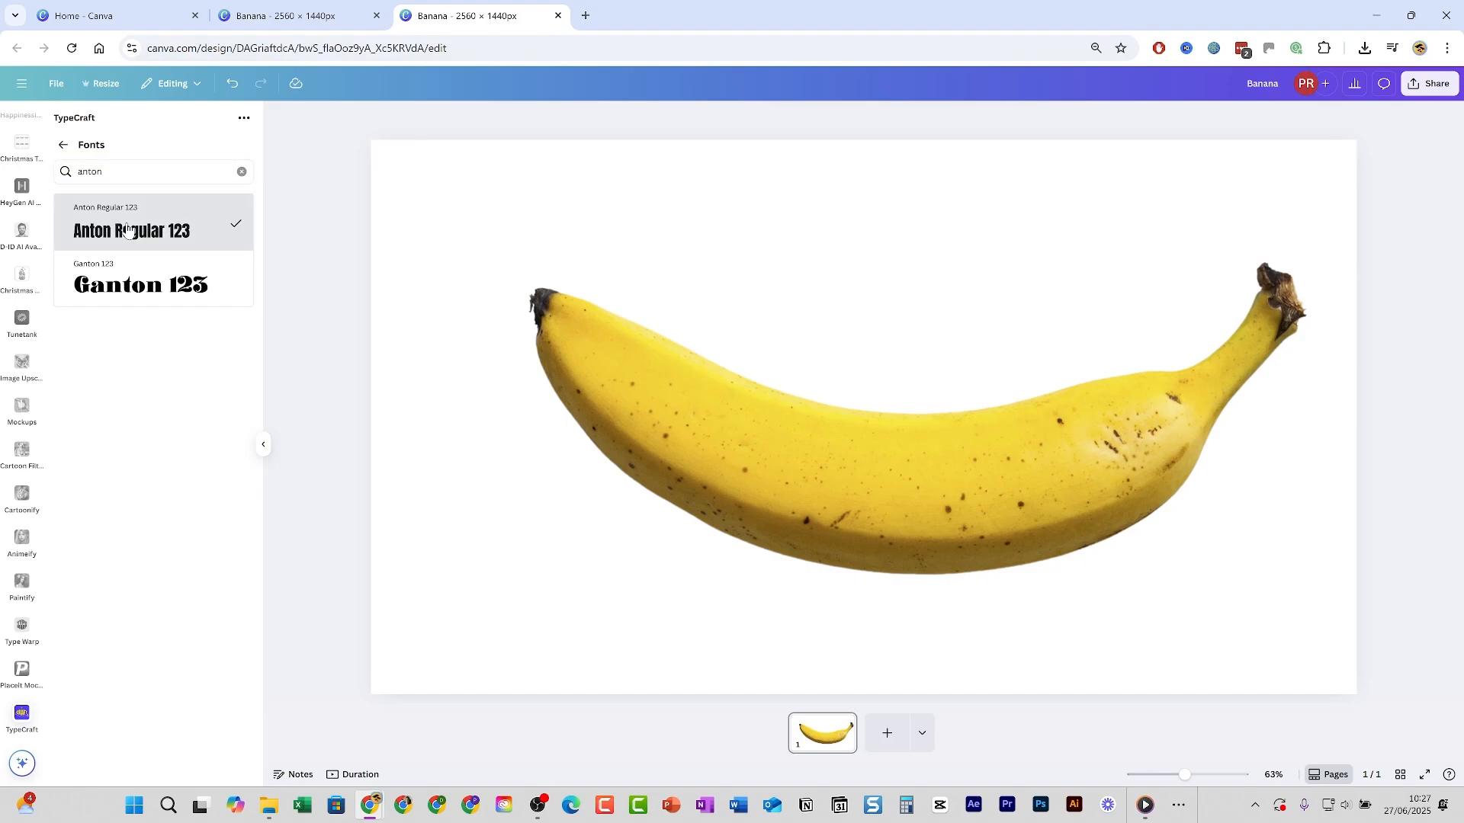
click(62, 145)
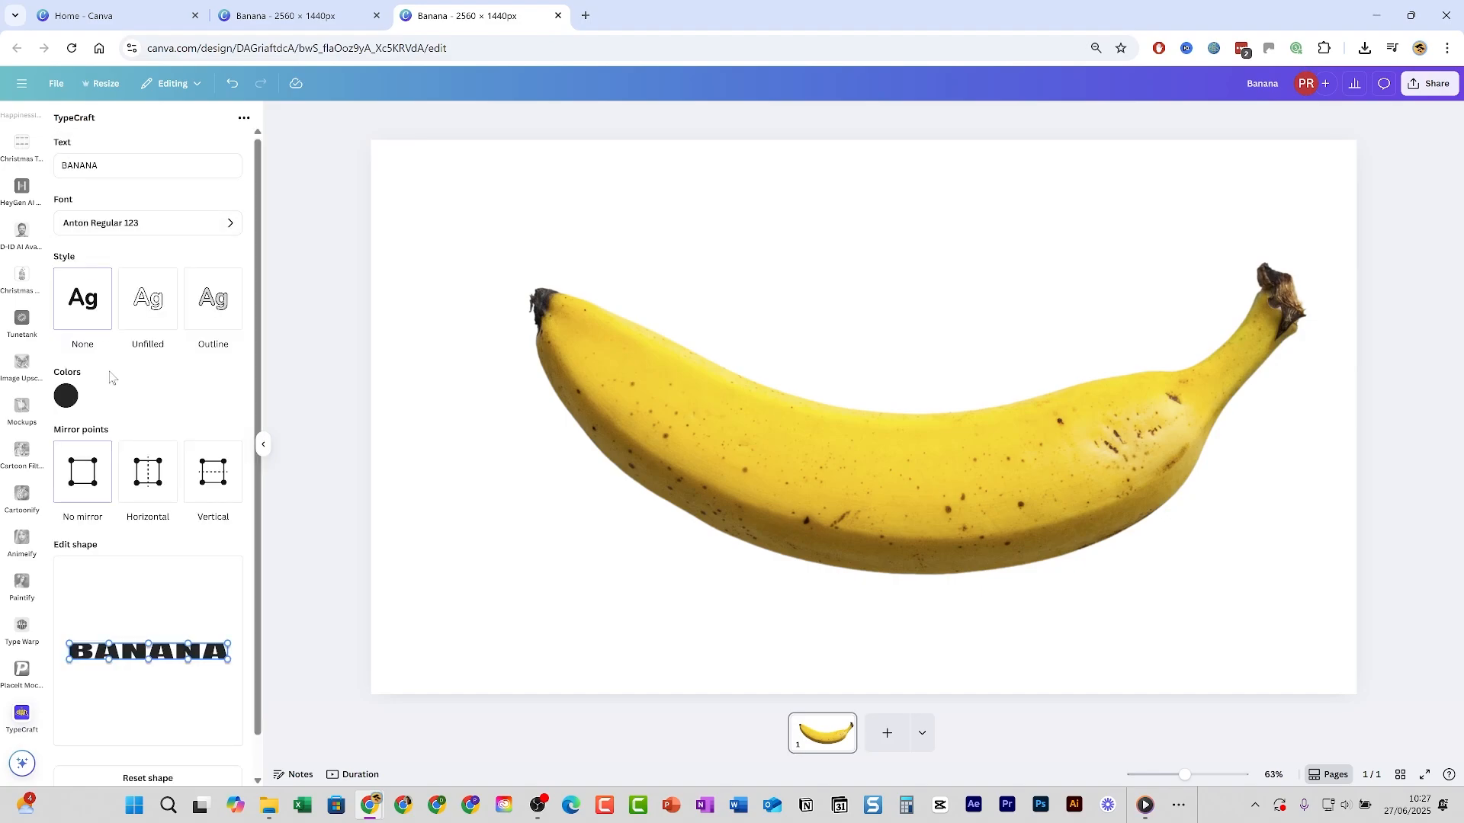
Set the TypeCraft text colour to white (#FFFFFF).
click(65, 395)
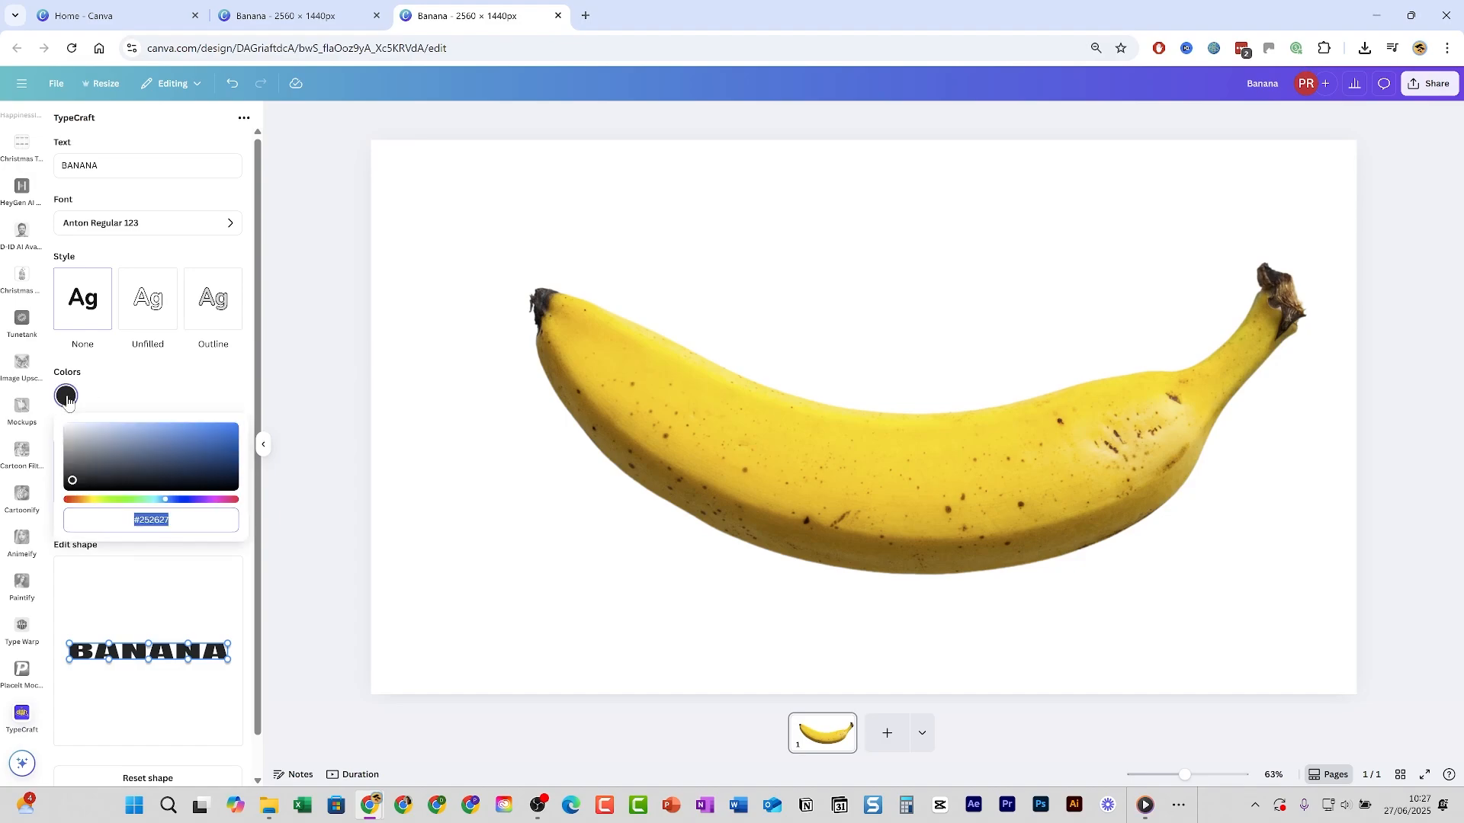
click(78, 427)
drag(77, 426, 61, 418)
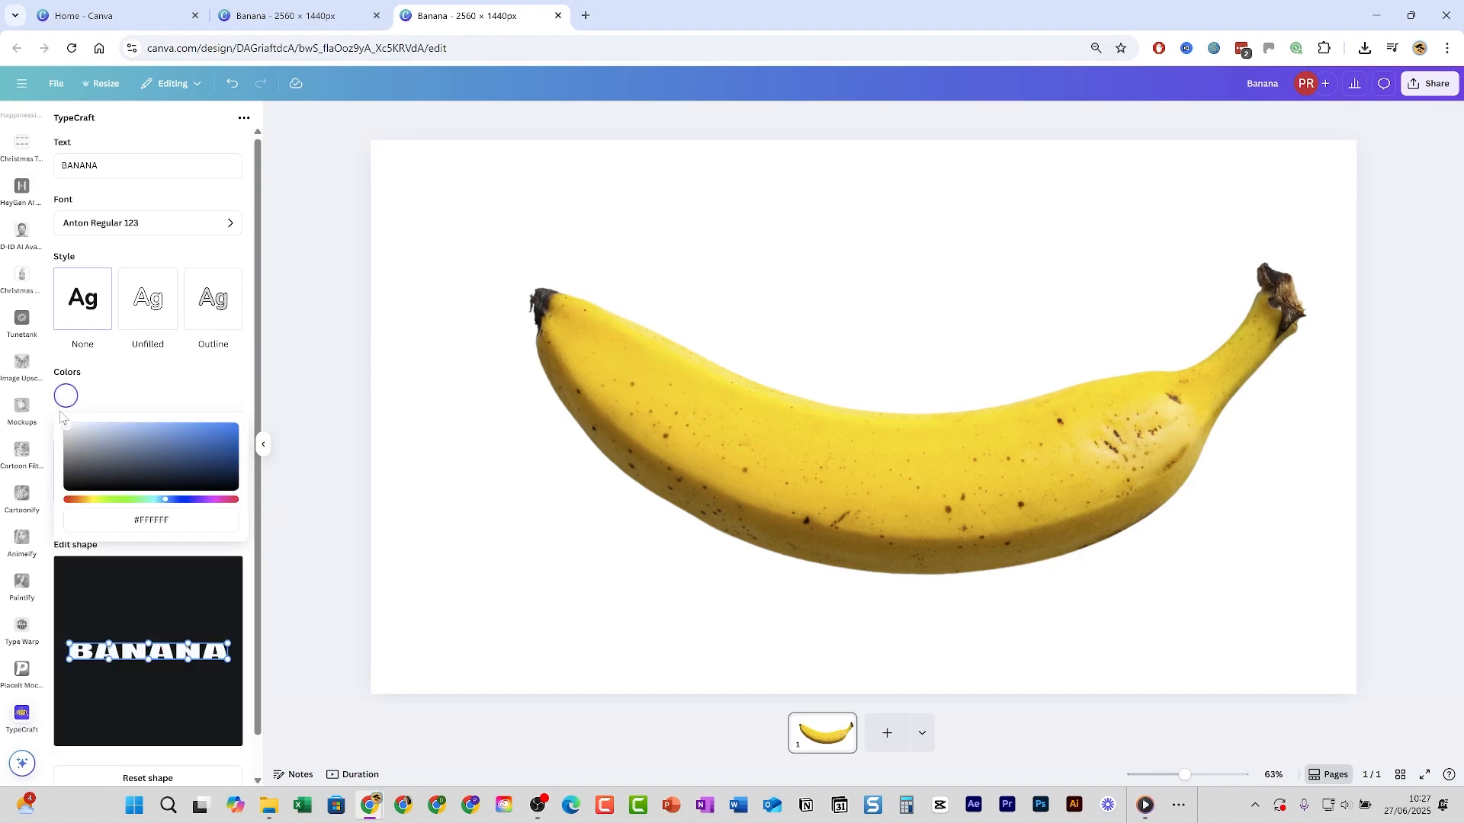
click(101, 396)
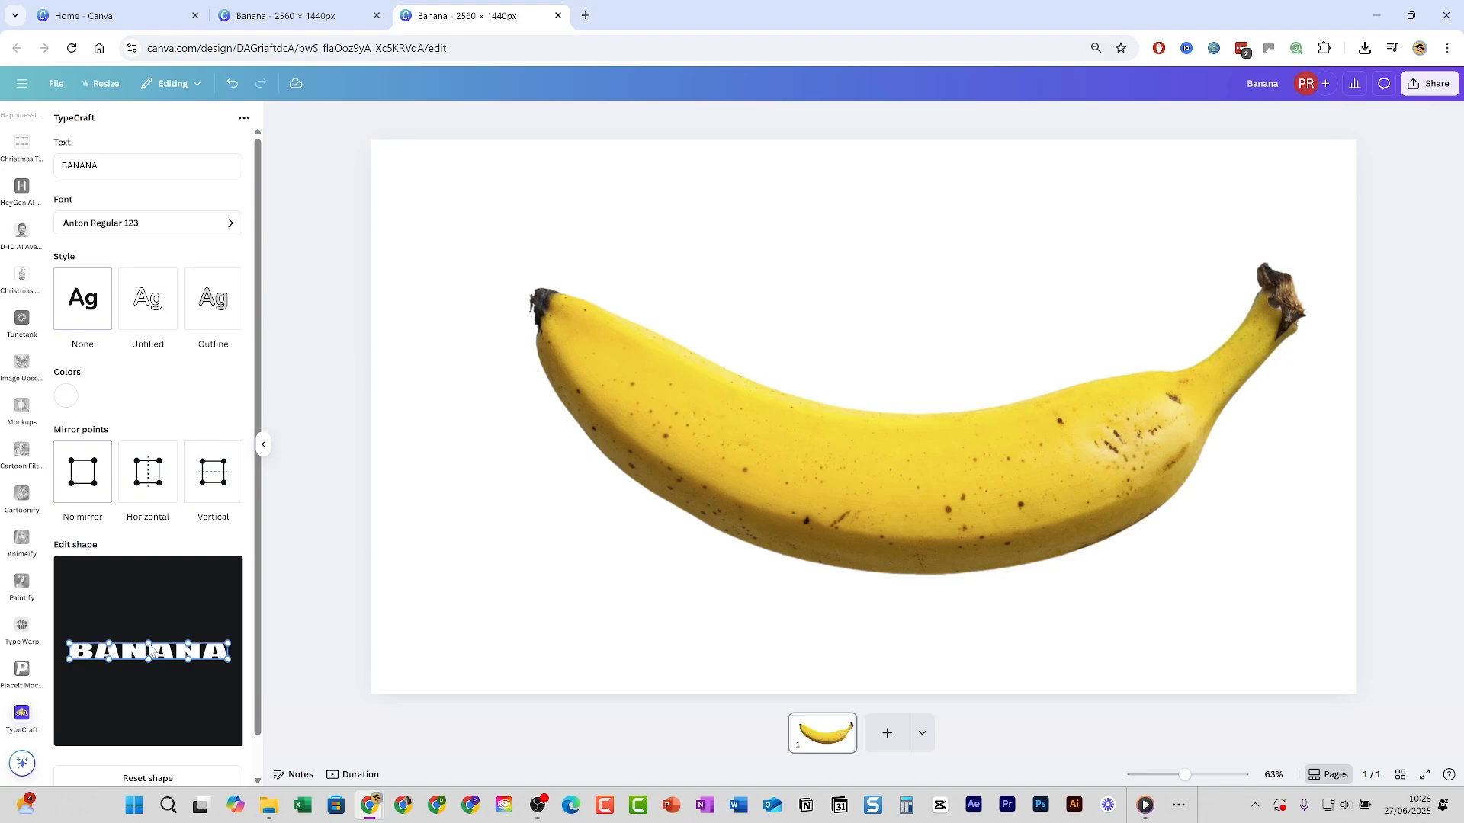
Warp the BANANA lettering with raised upper corners and a lowered bottom centre, and add it to the design.
drag(149, 647, 69, 634)
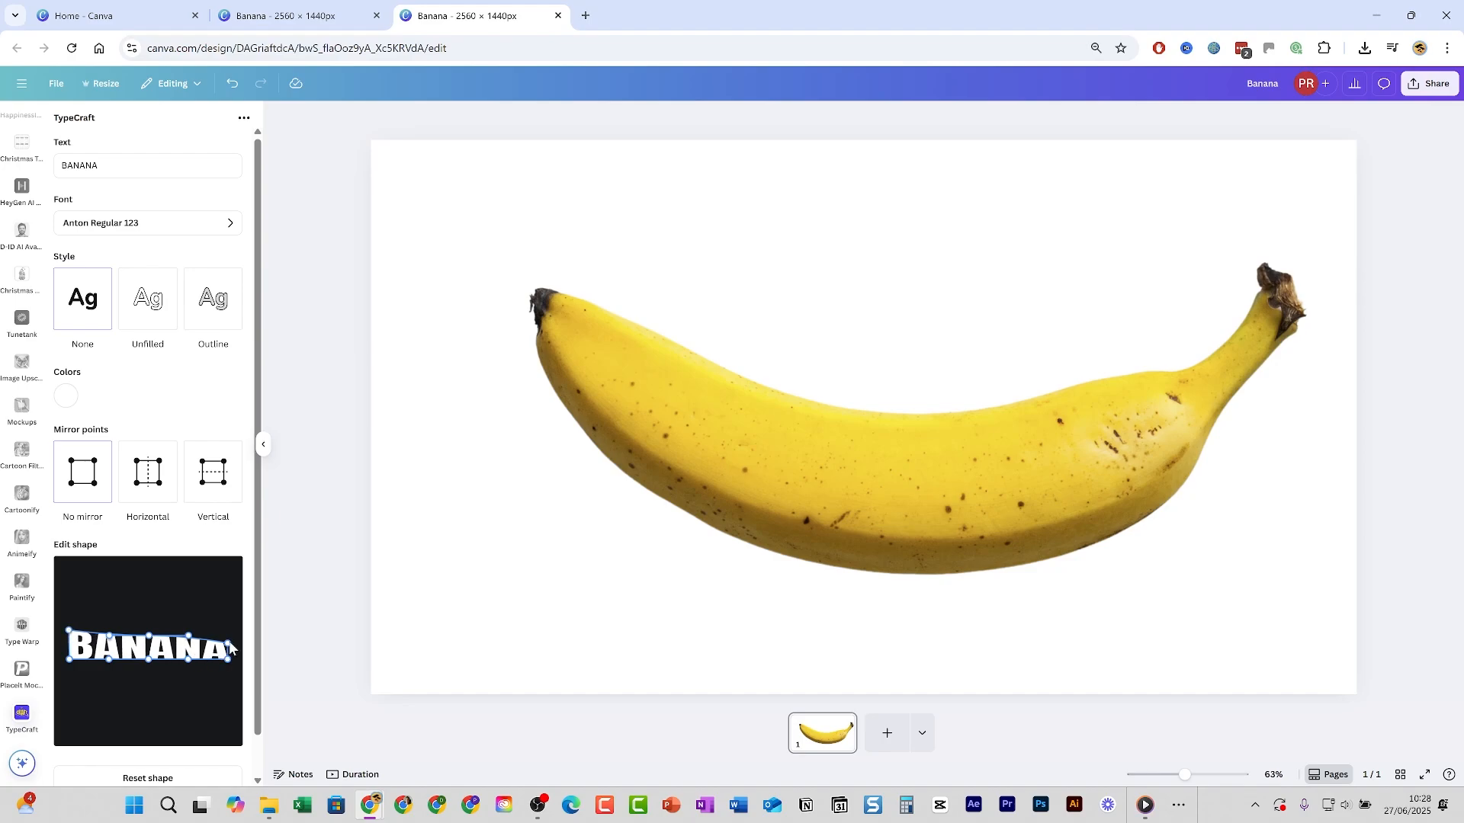
drag(230, 648, 230, 633)
drag(148, 660, 148, 671)
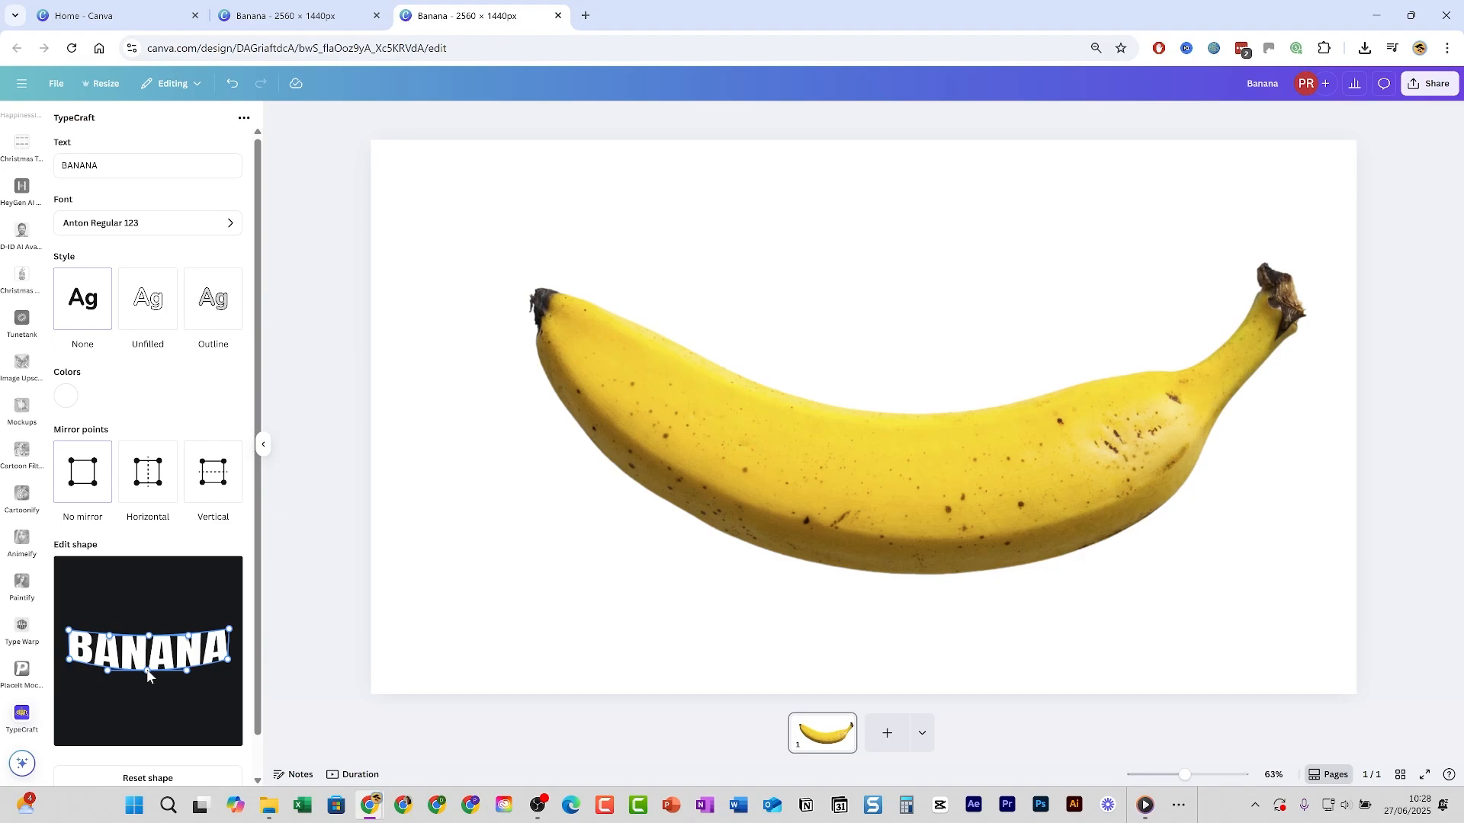
scroll(147, 673, down, 1)
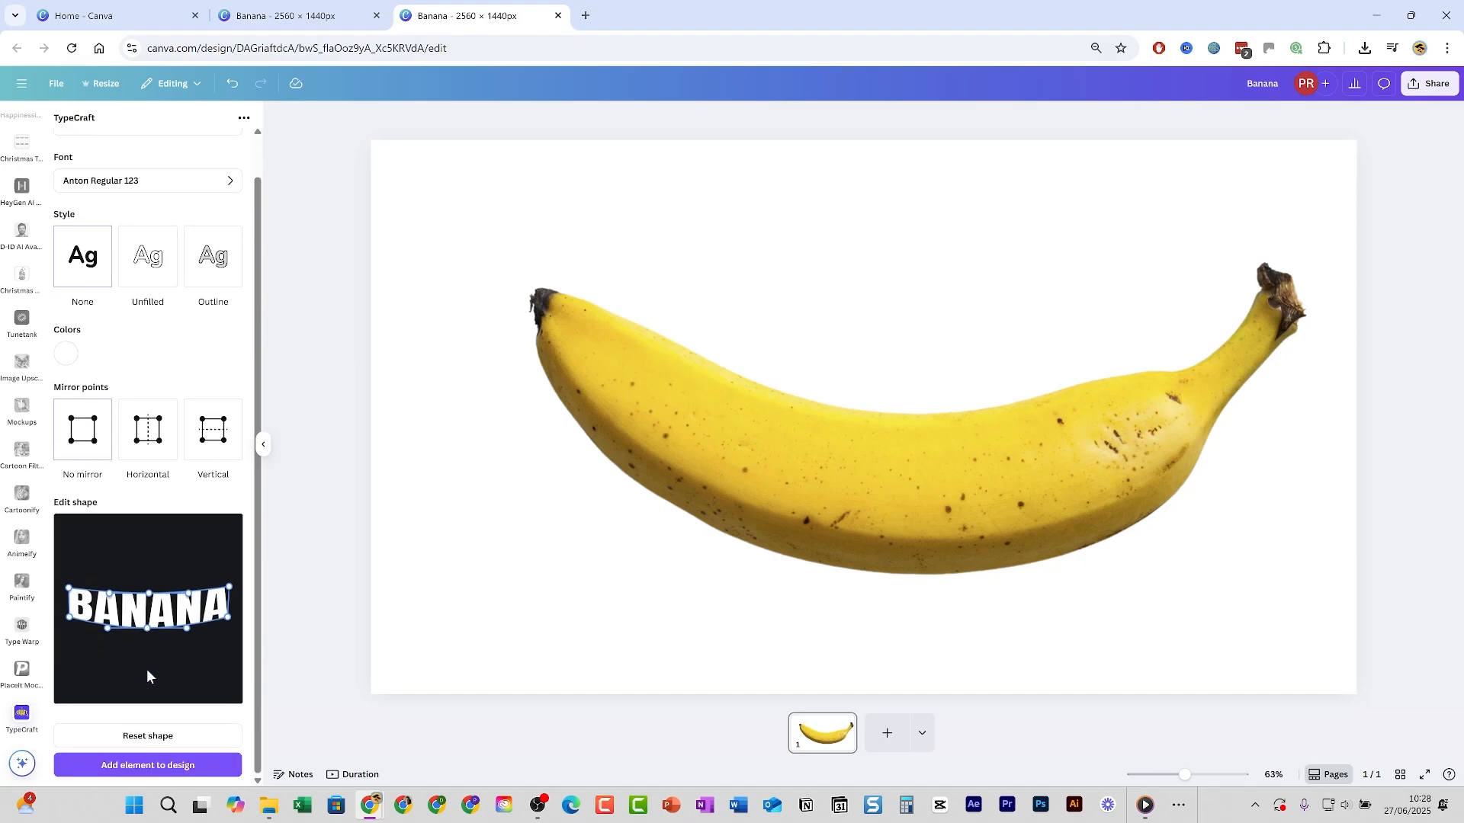
click(142, 766)
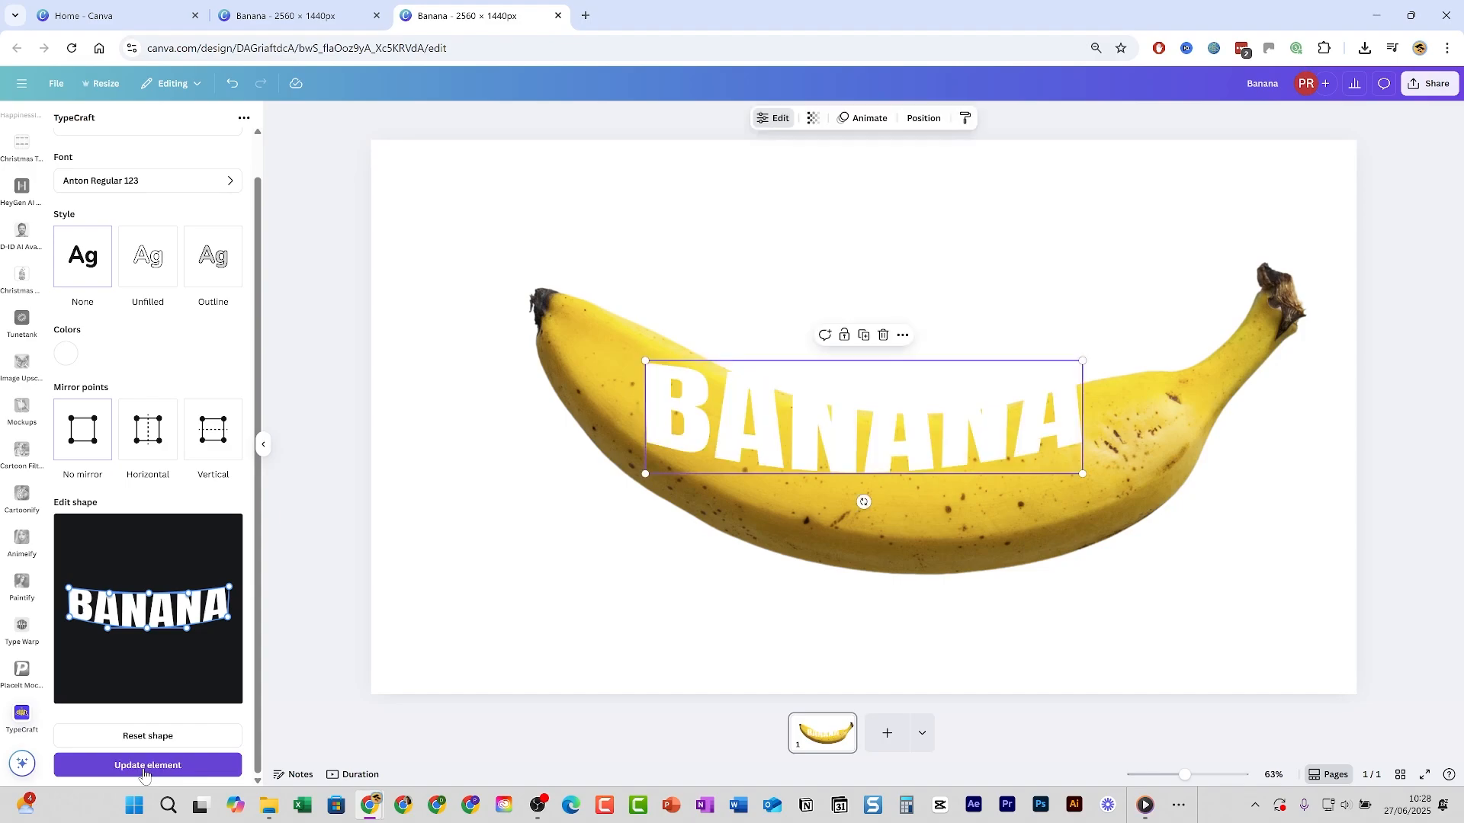
Move the BANANA lettering onto the body of the banana and enlarge it to span most of the fruit.
drag(889, 443, 909, 500)
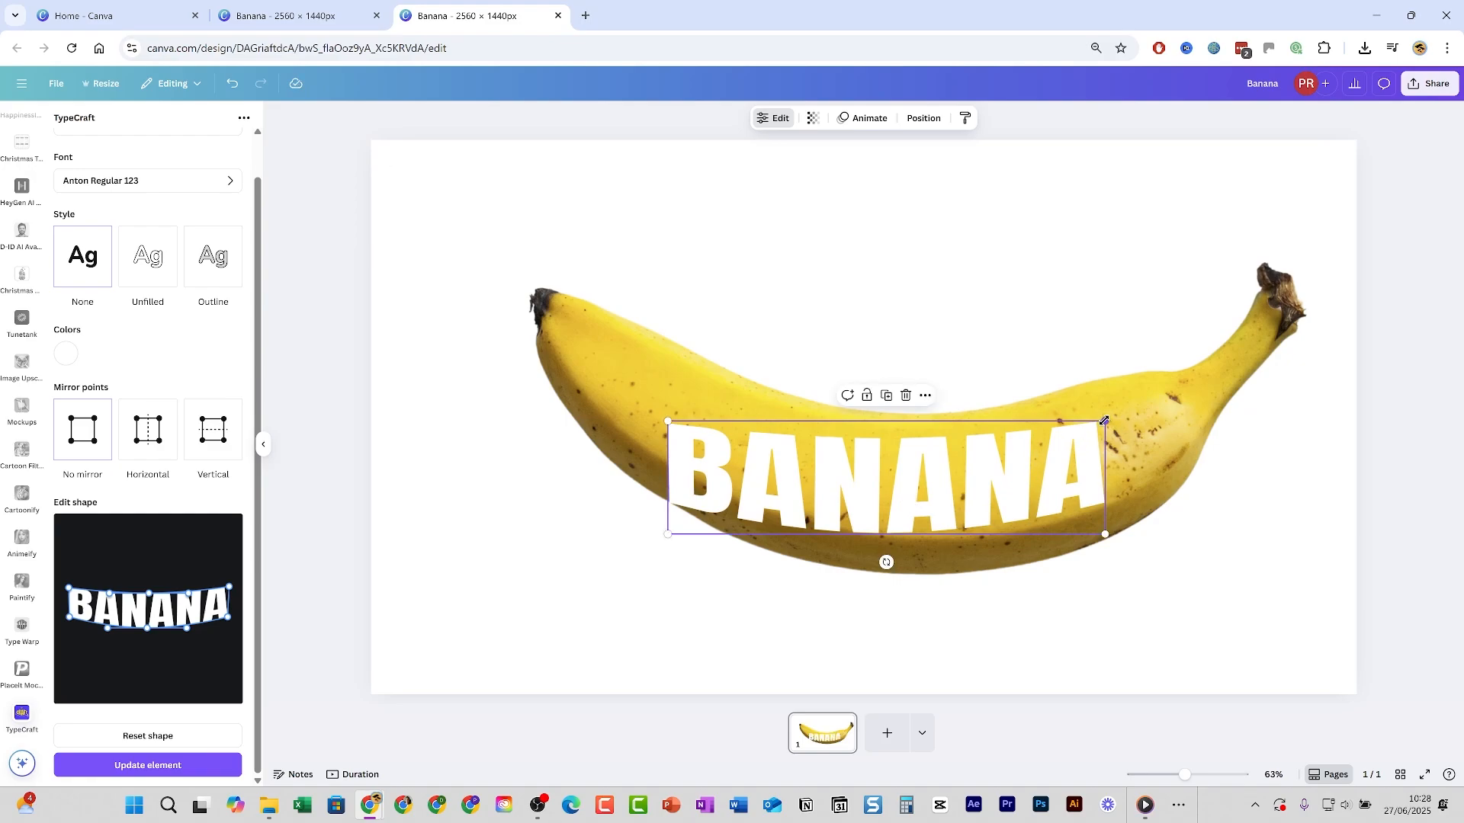
drag(1104, 421, 1165, 405)
drag(1038, 457, 1037, 447)
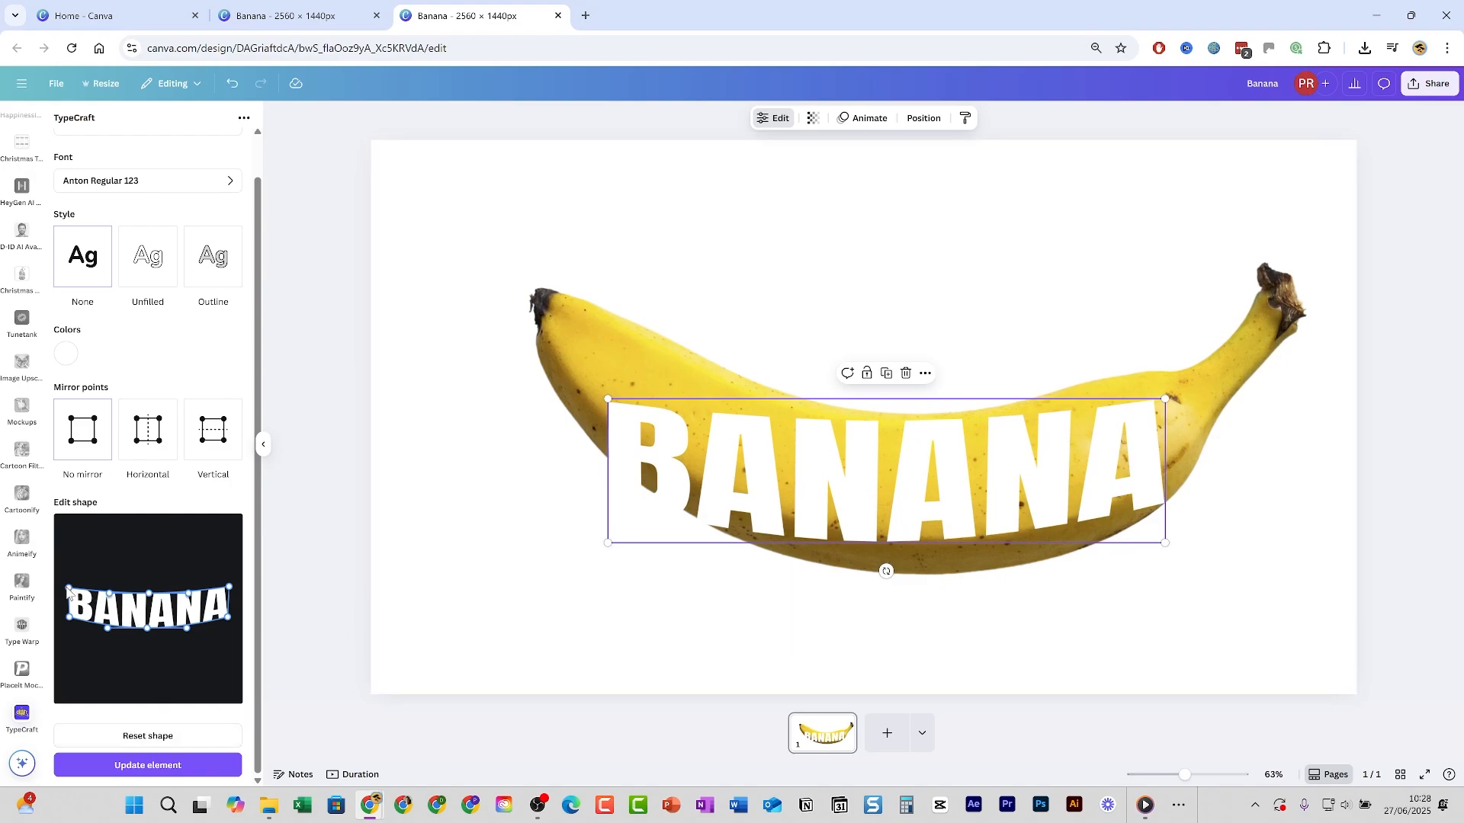
Raise both ends of the lettering's warp shape for a deeper curve, update the element, and reposition it on the banana.
mouse_move(68, 592)
mouse_down()
mouse_move(70, 578)
mouse_move(69, 608)
mouse_up()
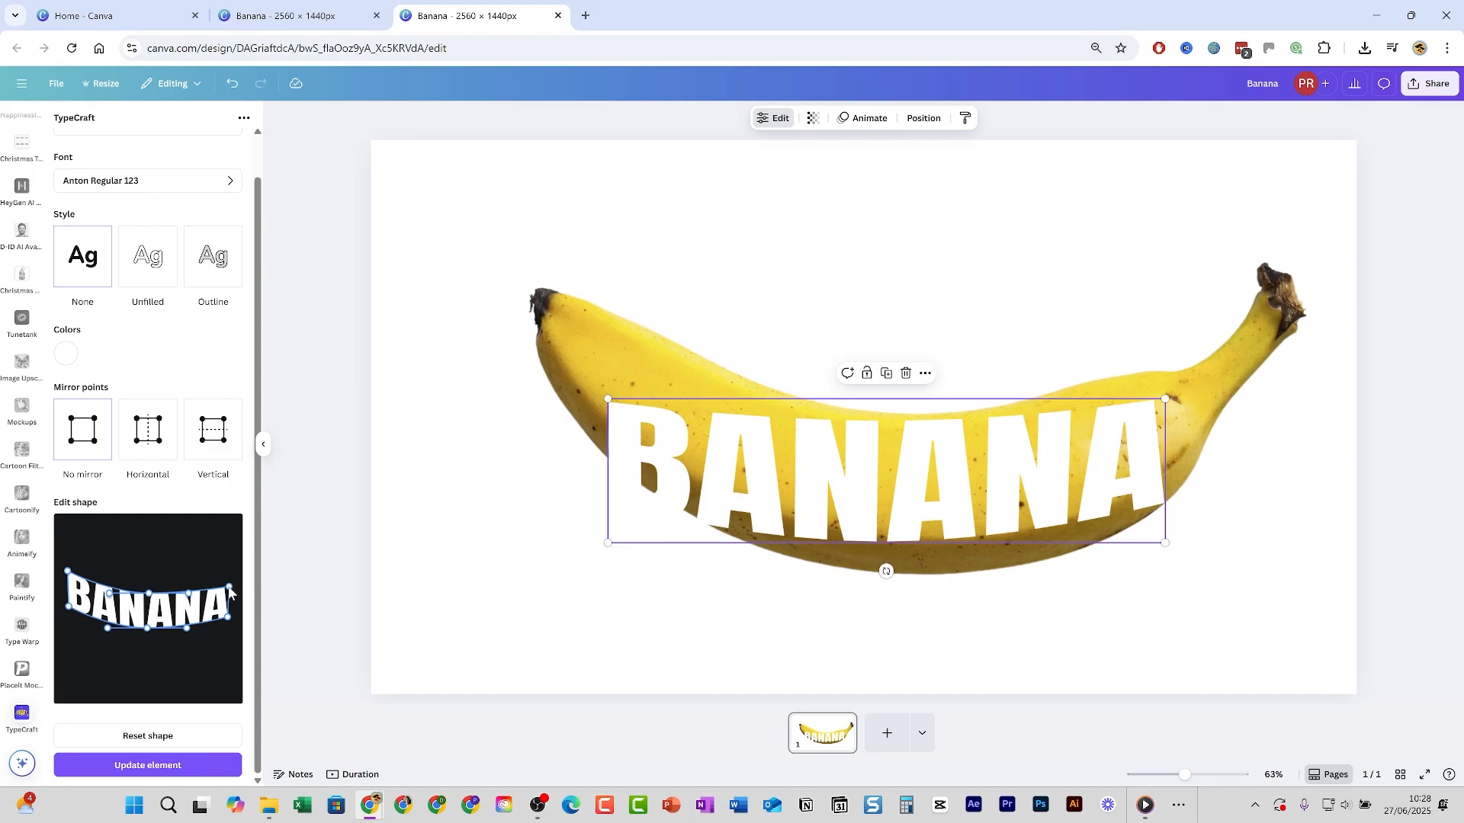
drag(230, 587, 227, 612)
click(131, 765)
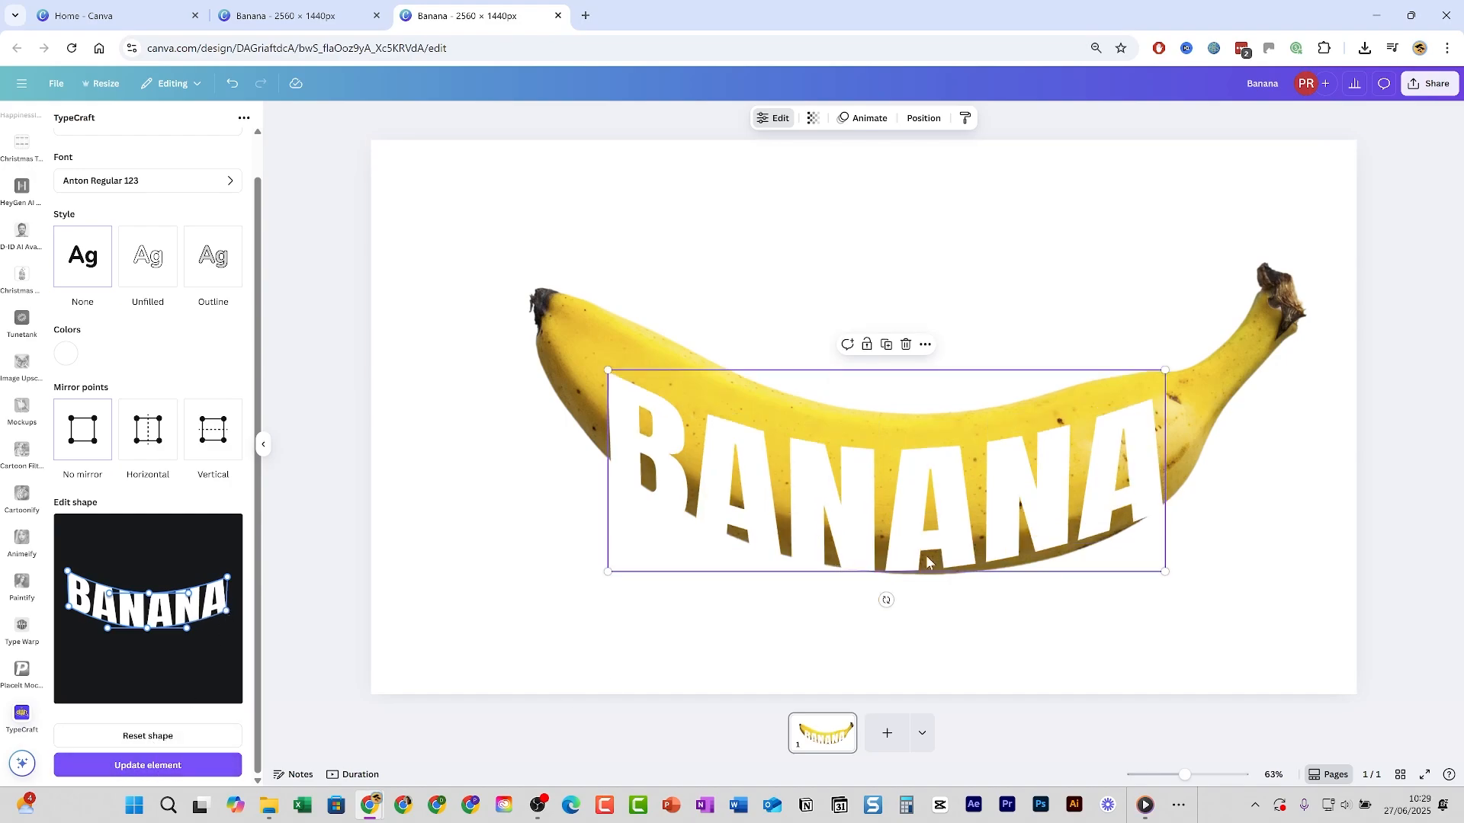
drag(949, 525, 953, 497)
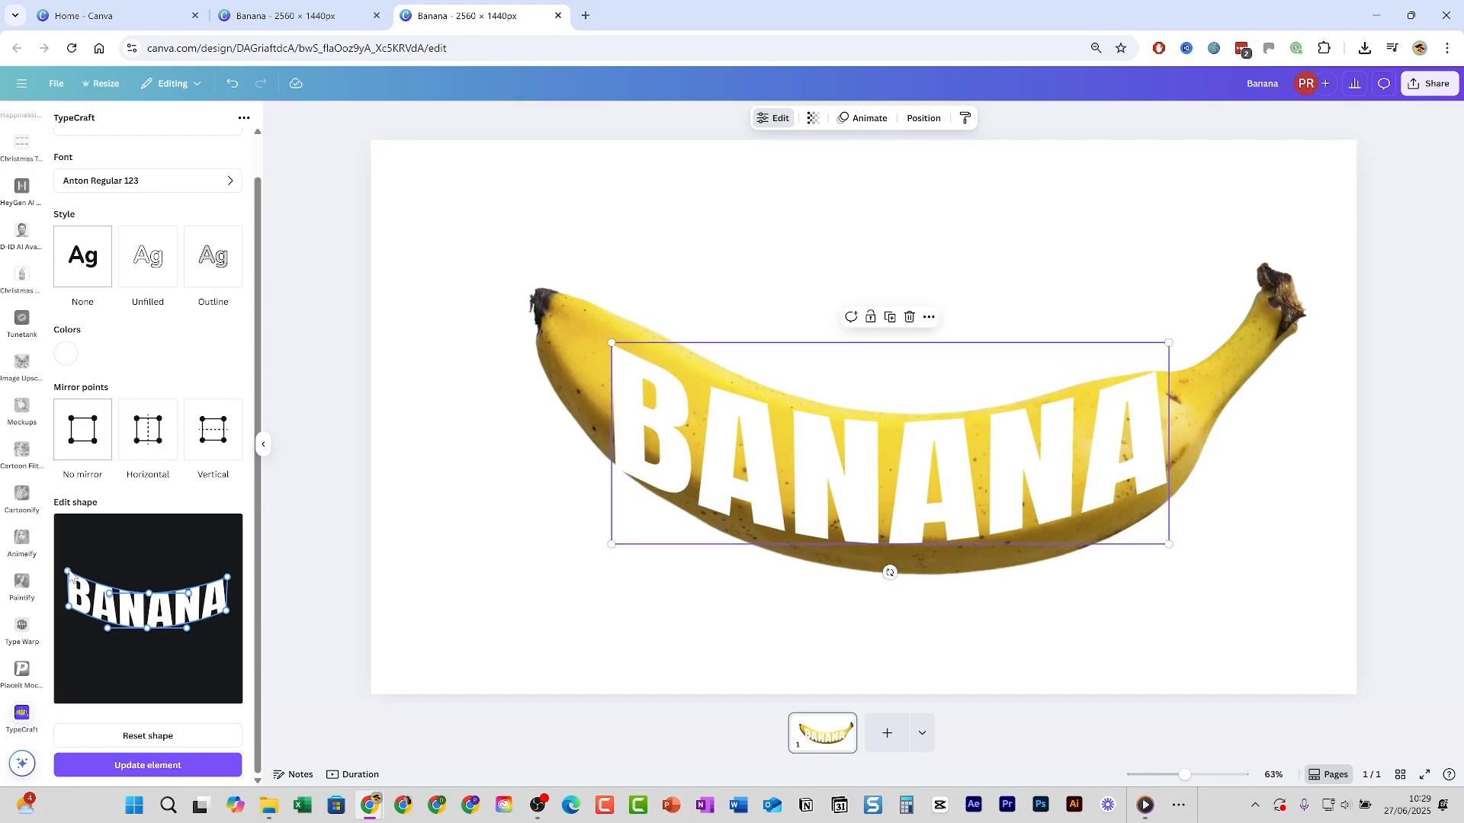
Stretch the lettering's upper corners higher and its bottom edge lower to cover the banana's full height, and update the element.
drag(70, 577, 69, 563)
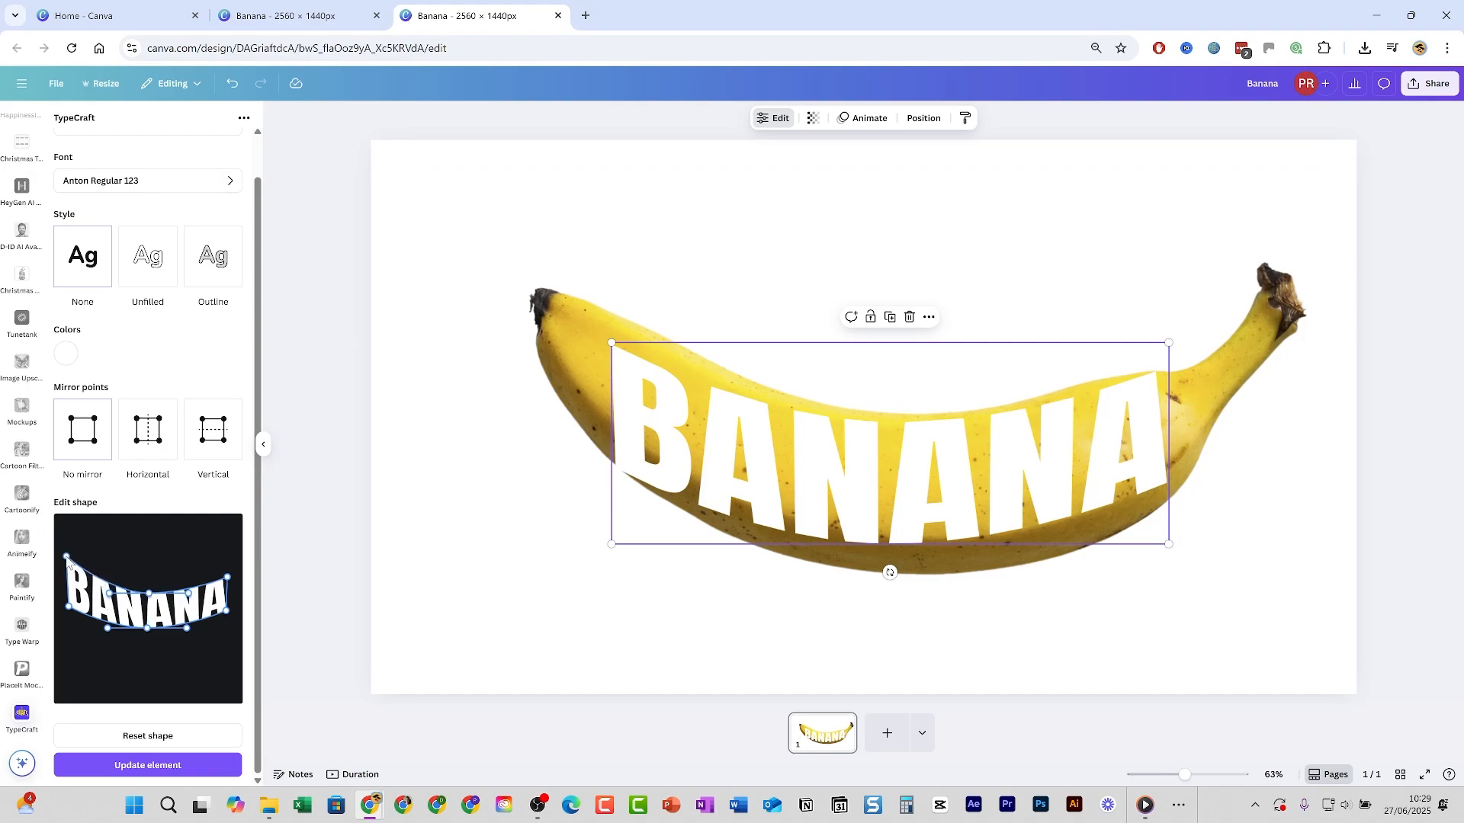
drag(228, 577, 228, 565)
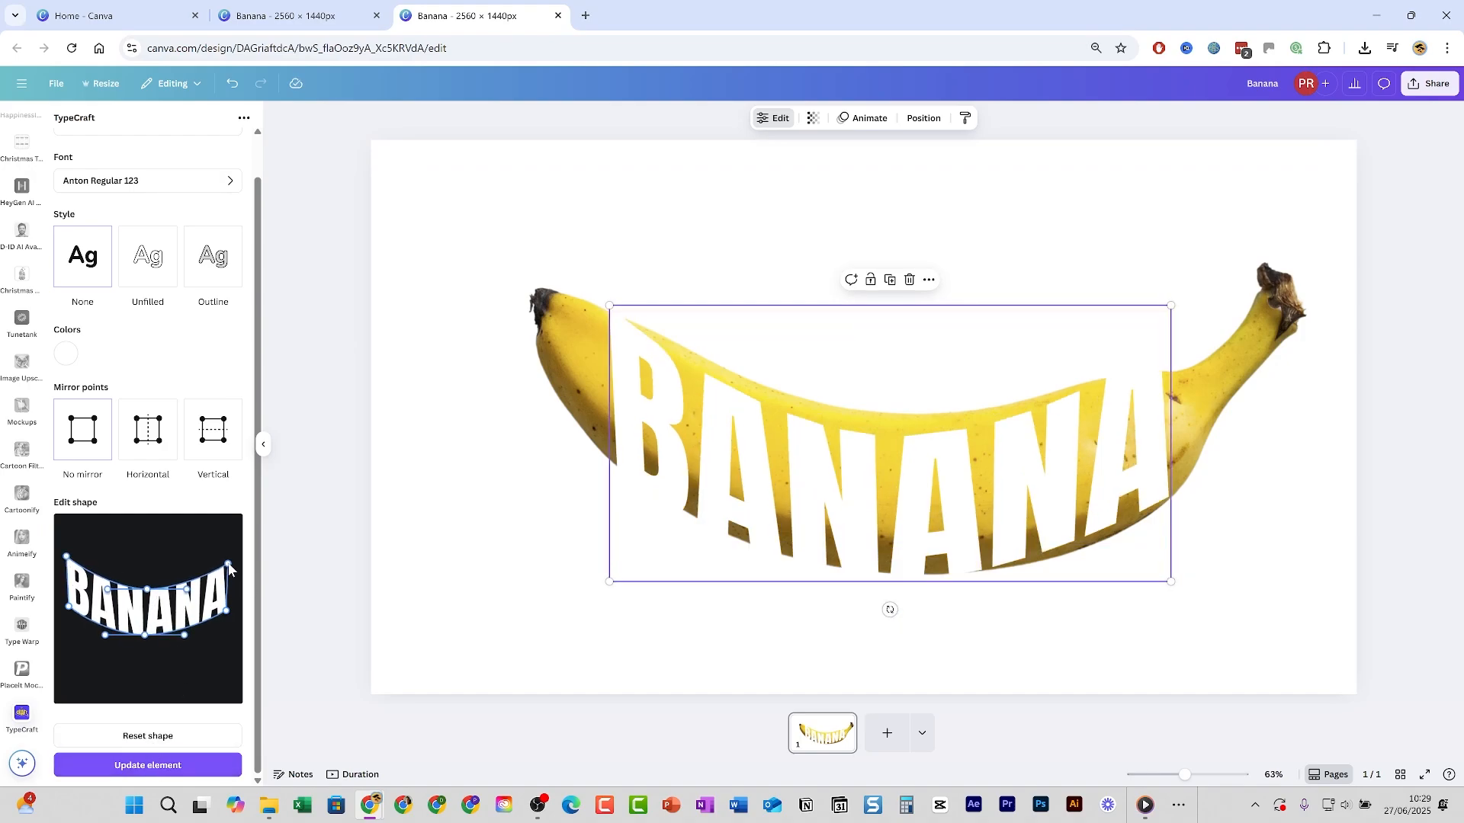
click(133, 766)
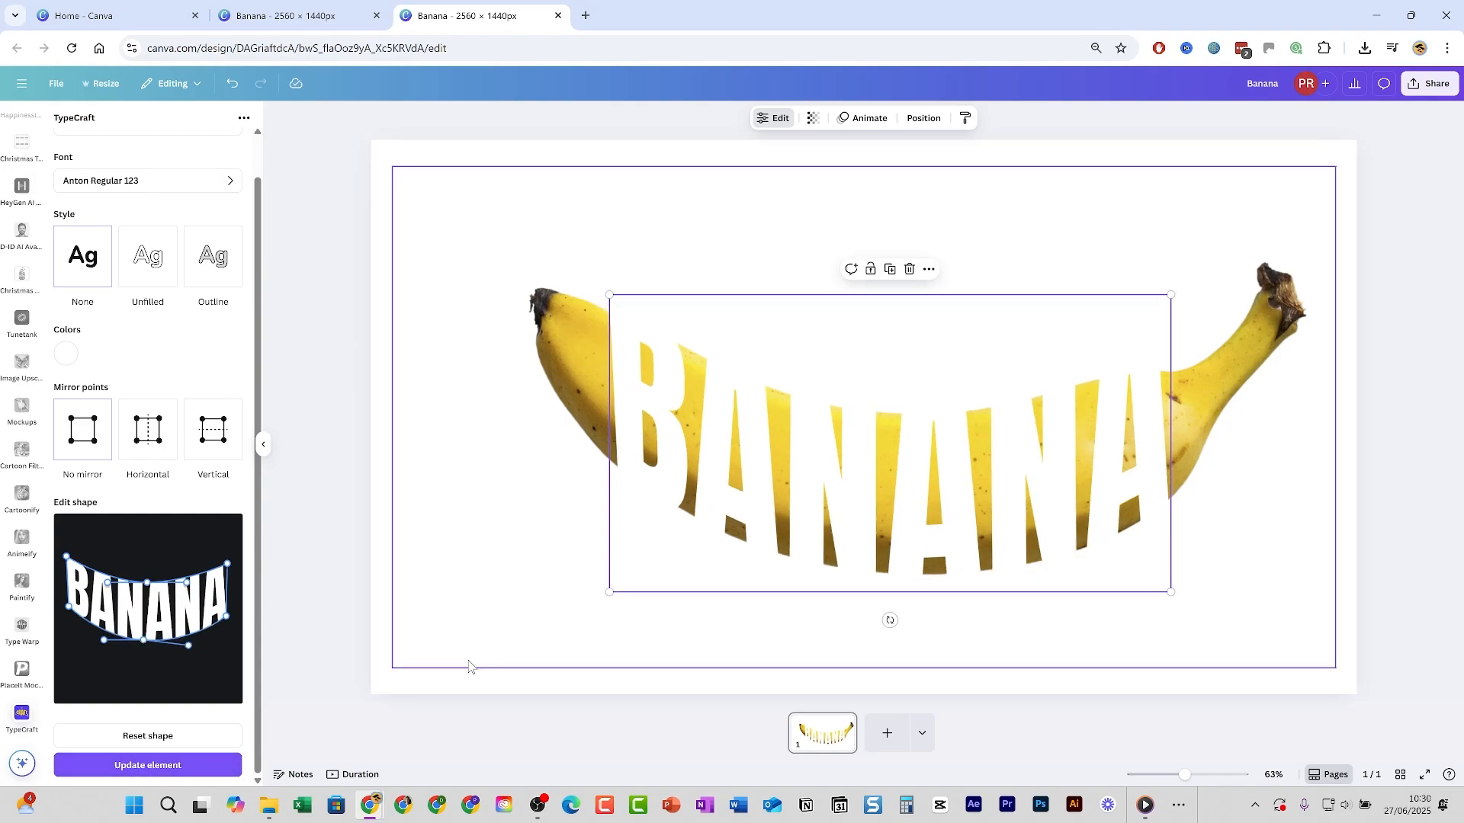
Duplicate the banana page and delete the banana photo from the copy, keeping only the white warped lettering.
mouse_move(850, 736)
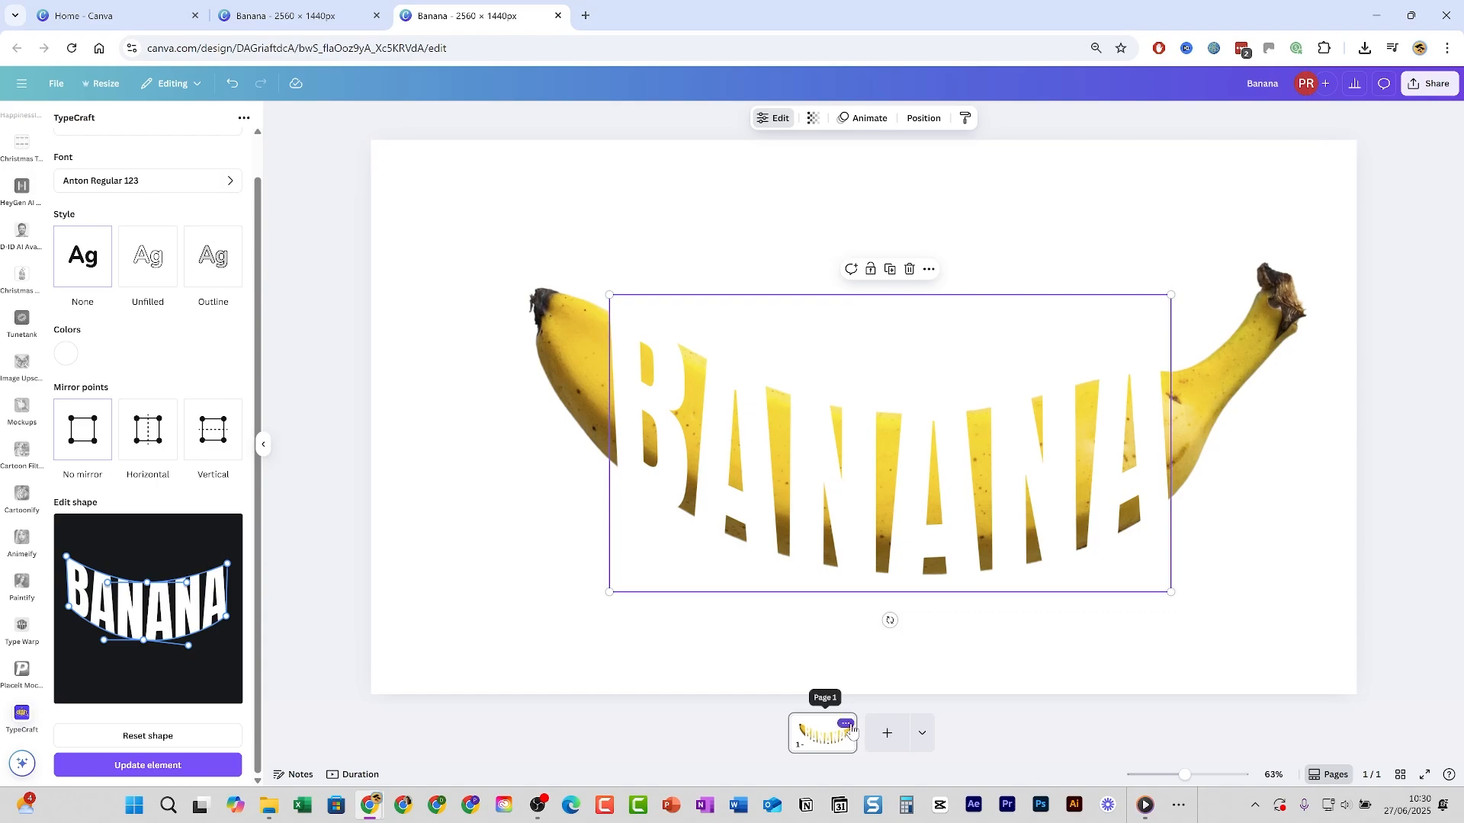
click(848, 726)
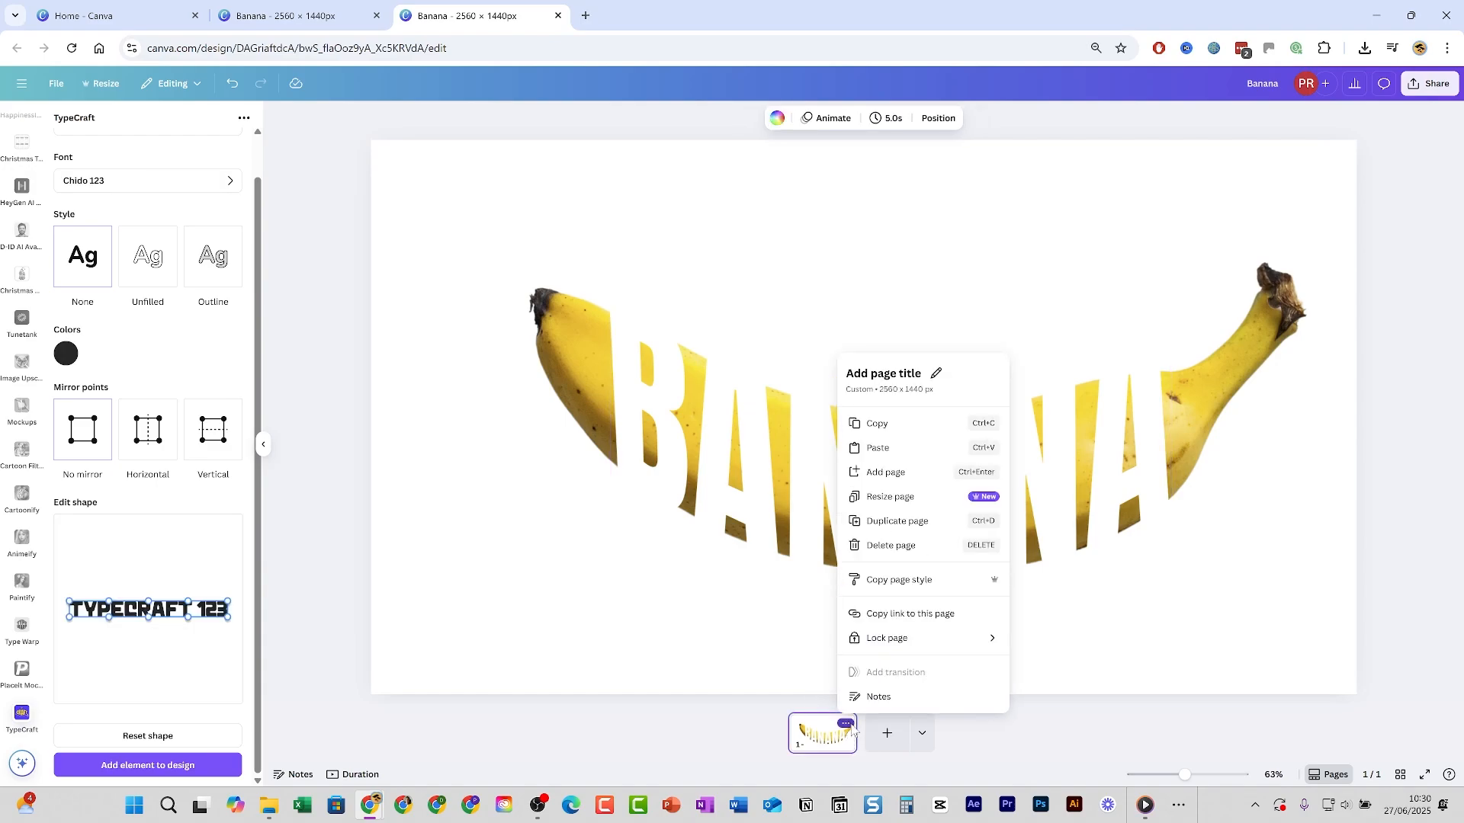
click(915, 523)
mouse_move(854, 736)
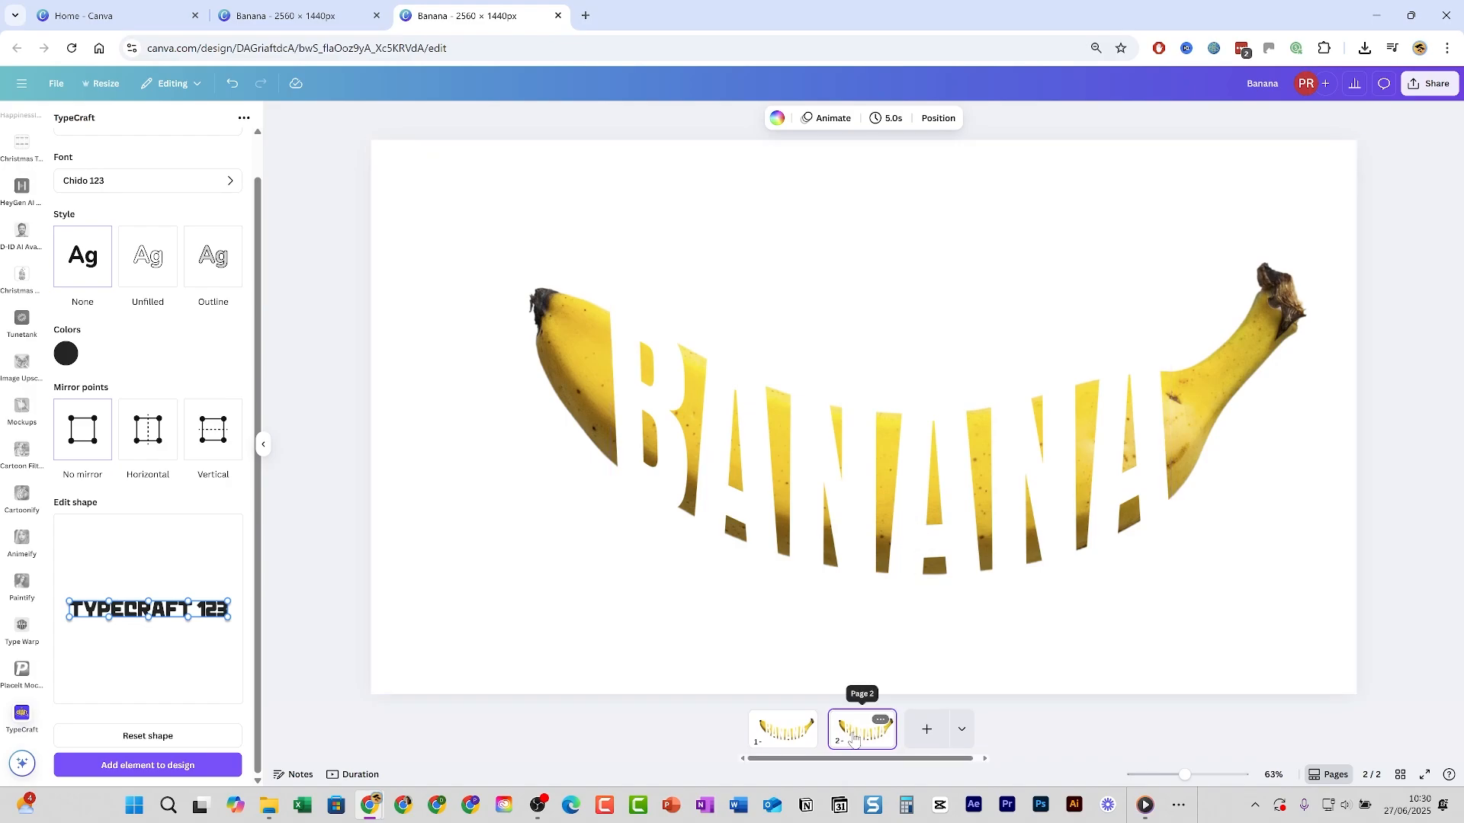
click(1323, 293)
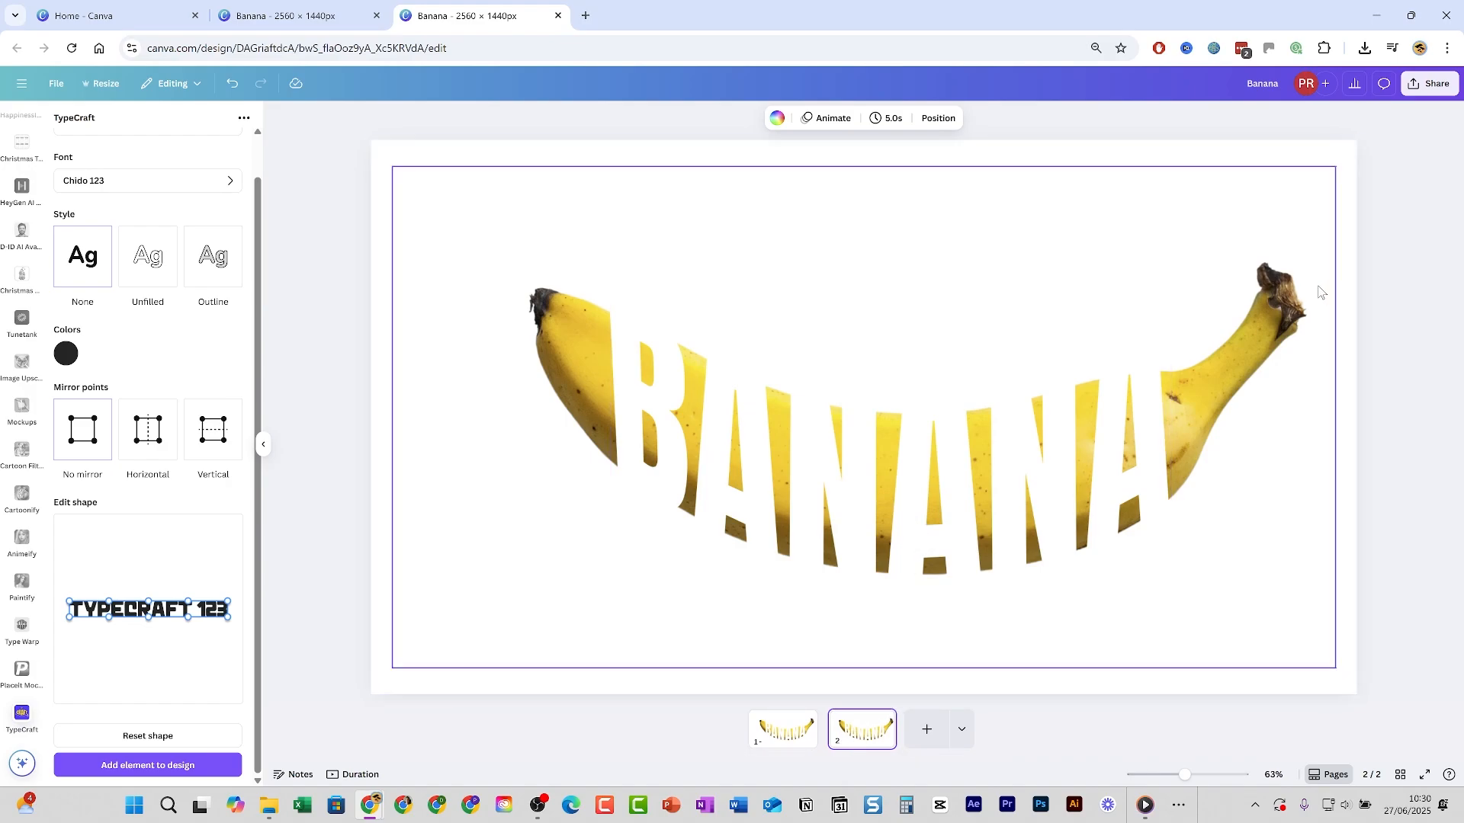
key(Delete)
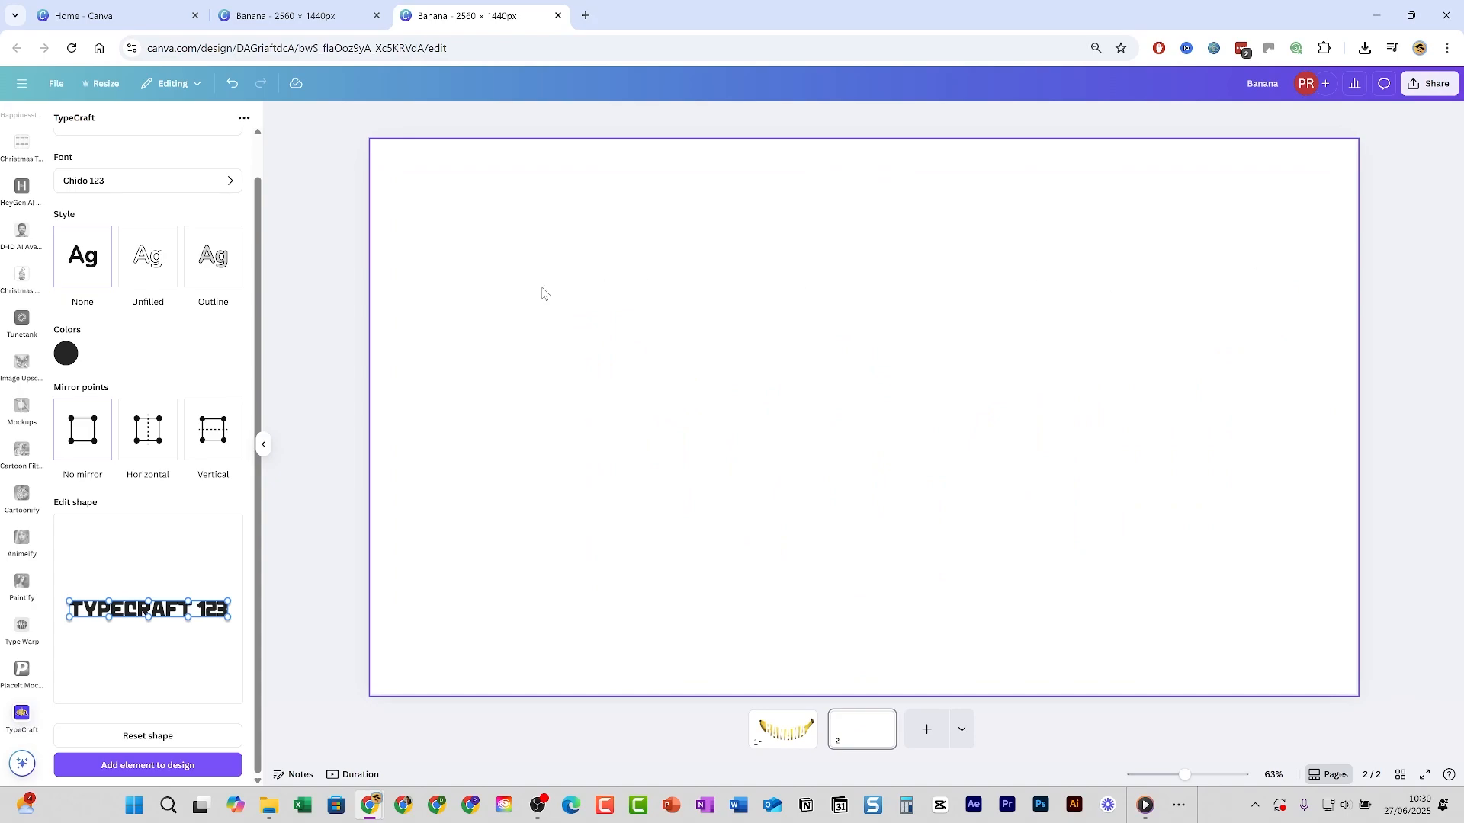
Add a square shape to the second page and stretch it into a centred rectangle about 1772 × 743 px.
scroll(13, 317, up, 10)
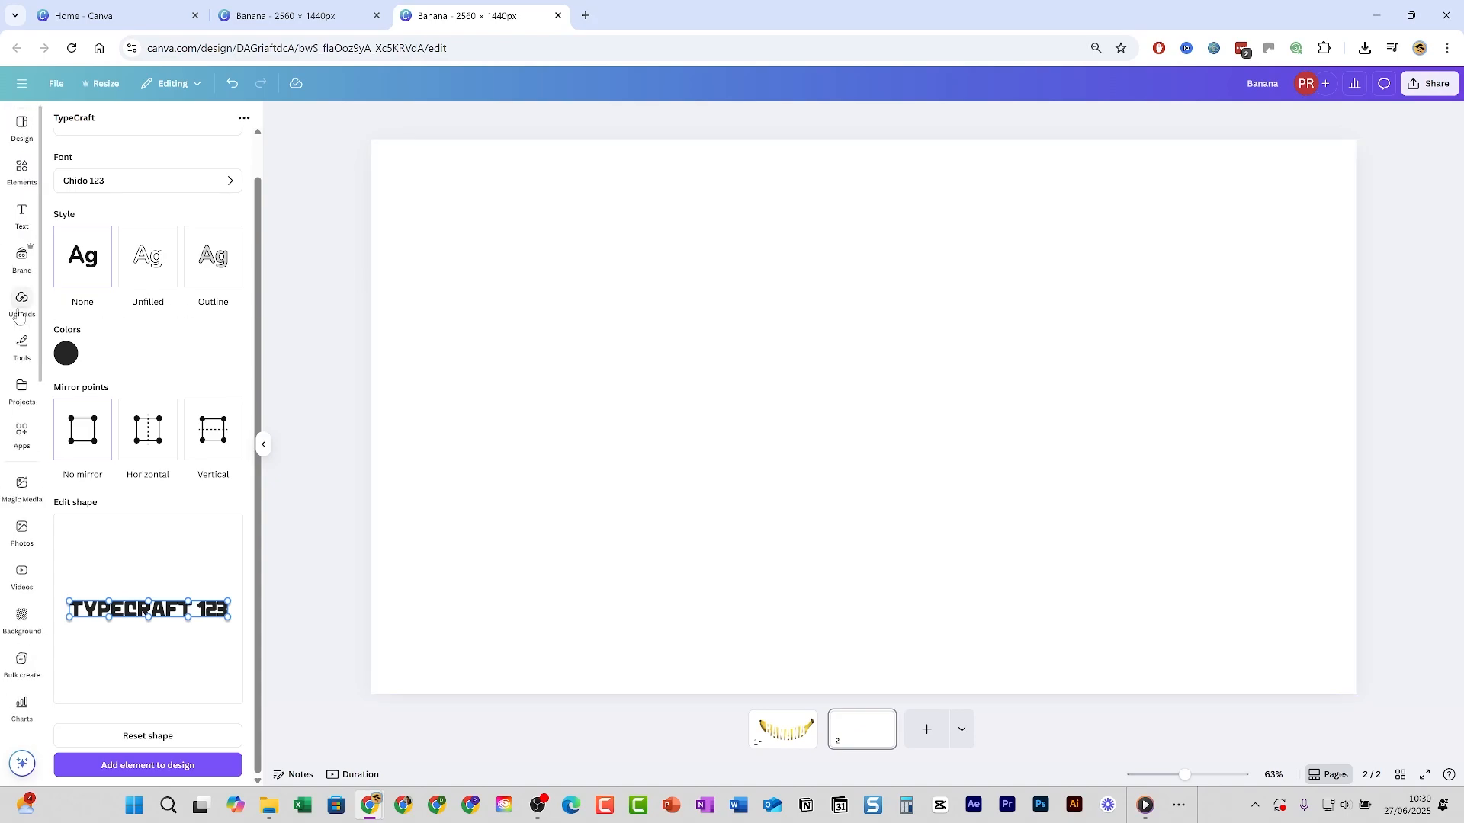
click(21, 170)
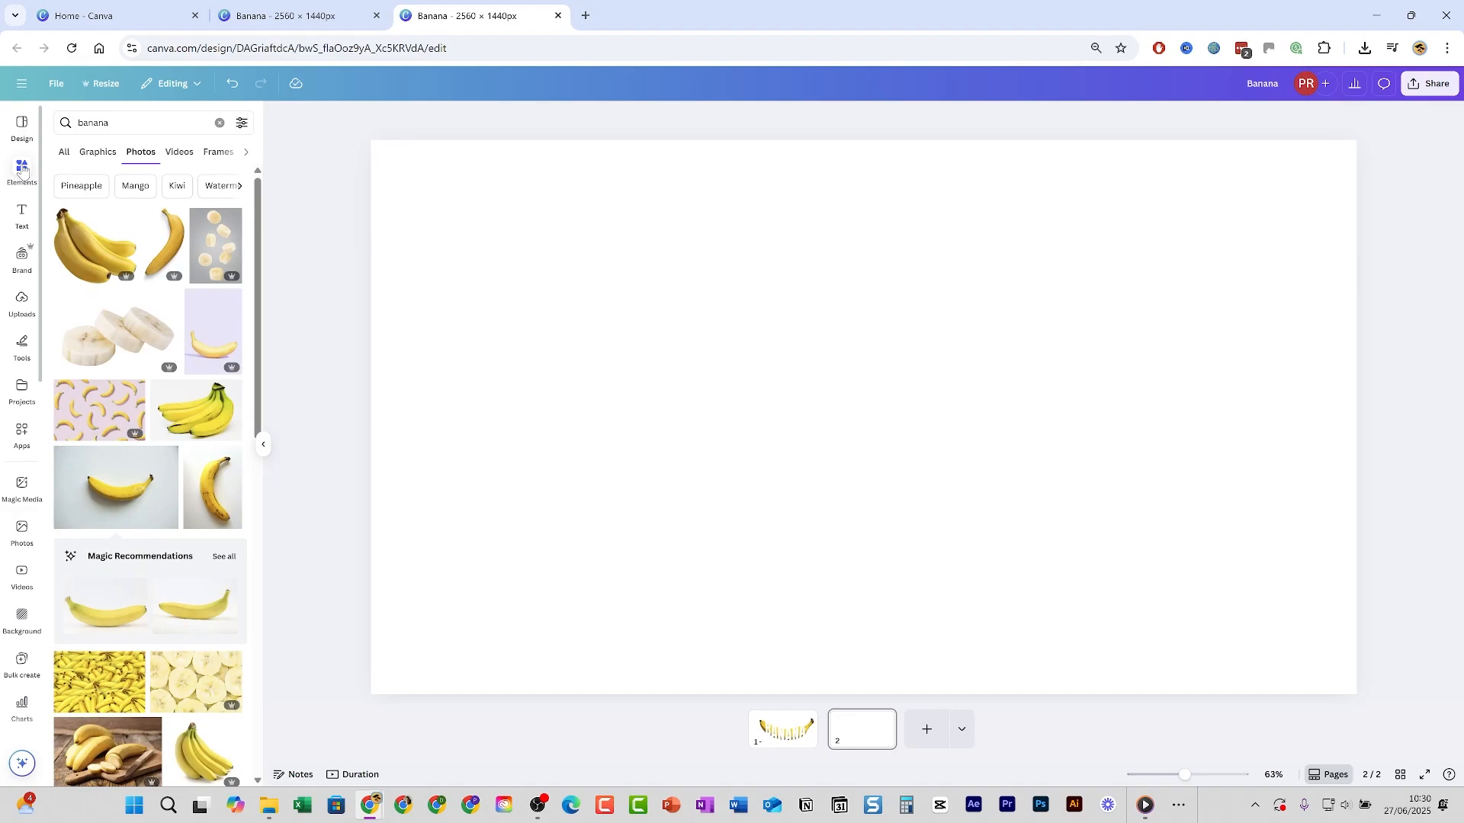
click(219, 123)
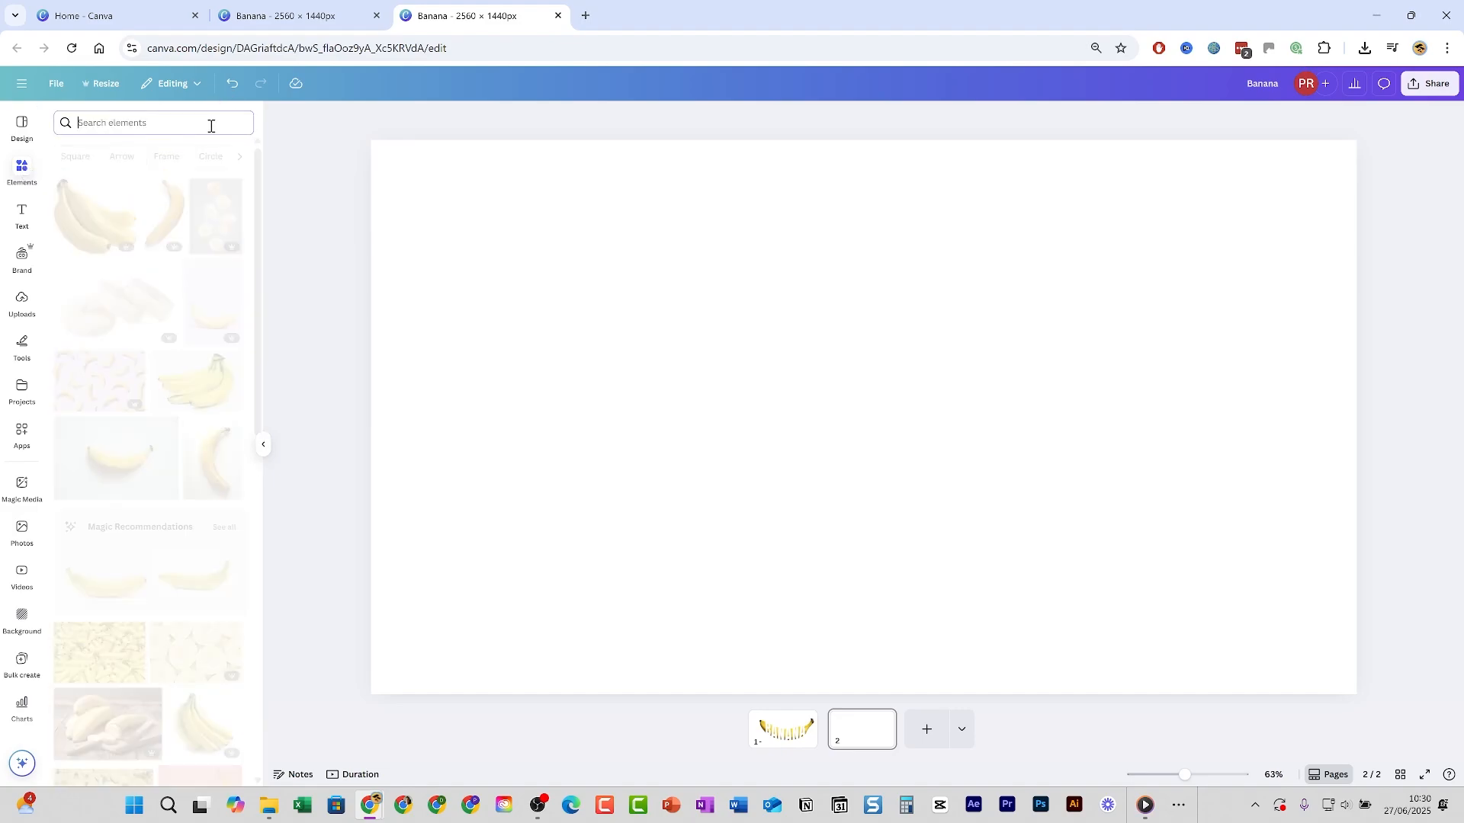
click(67, 305)
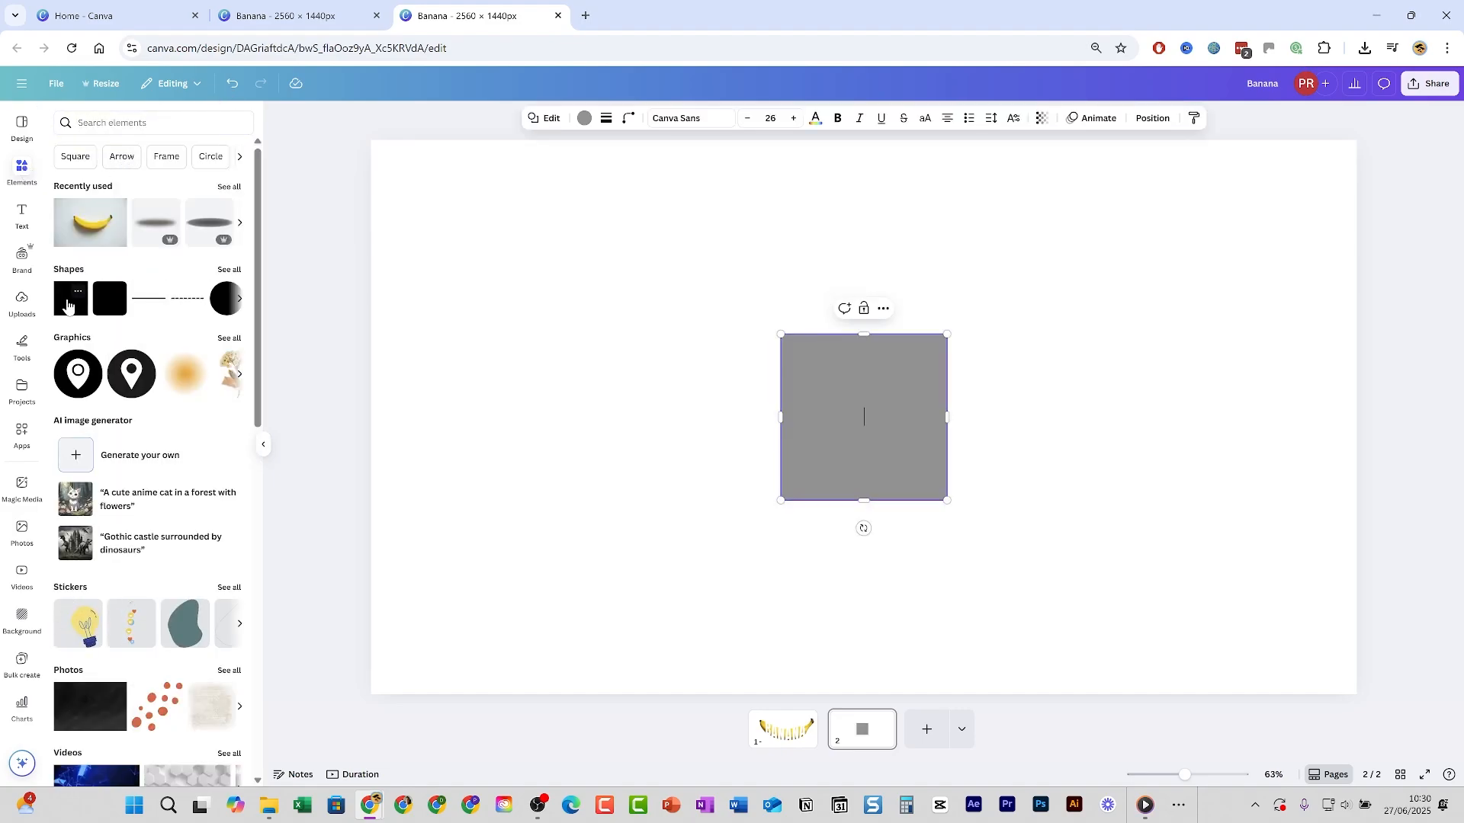
double_click(908, 417)
drag(949, 417, 1207, 440)
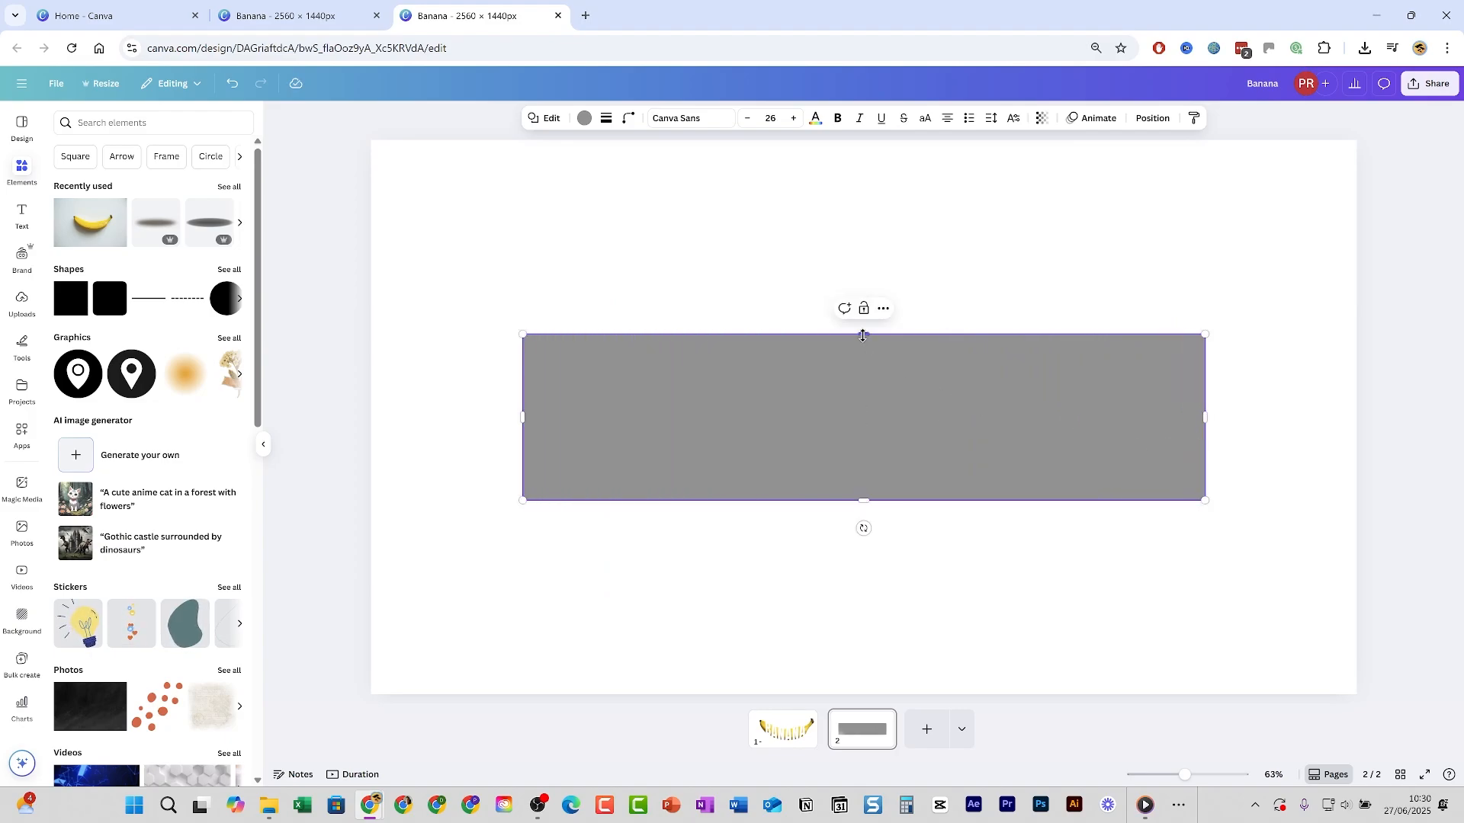
drag(863, 335, 868, 276)
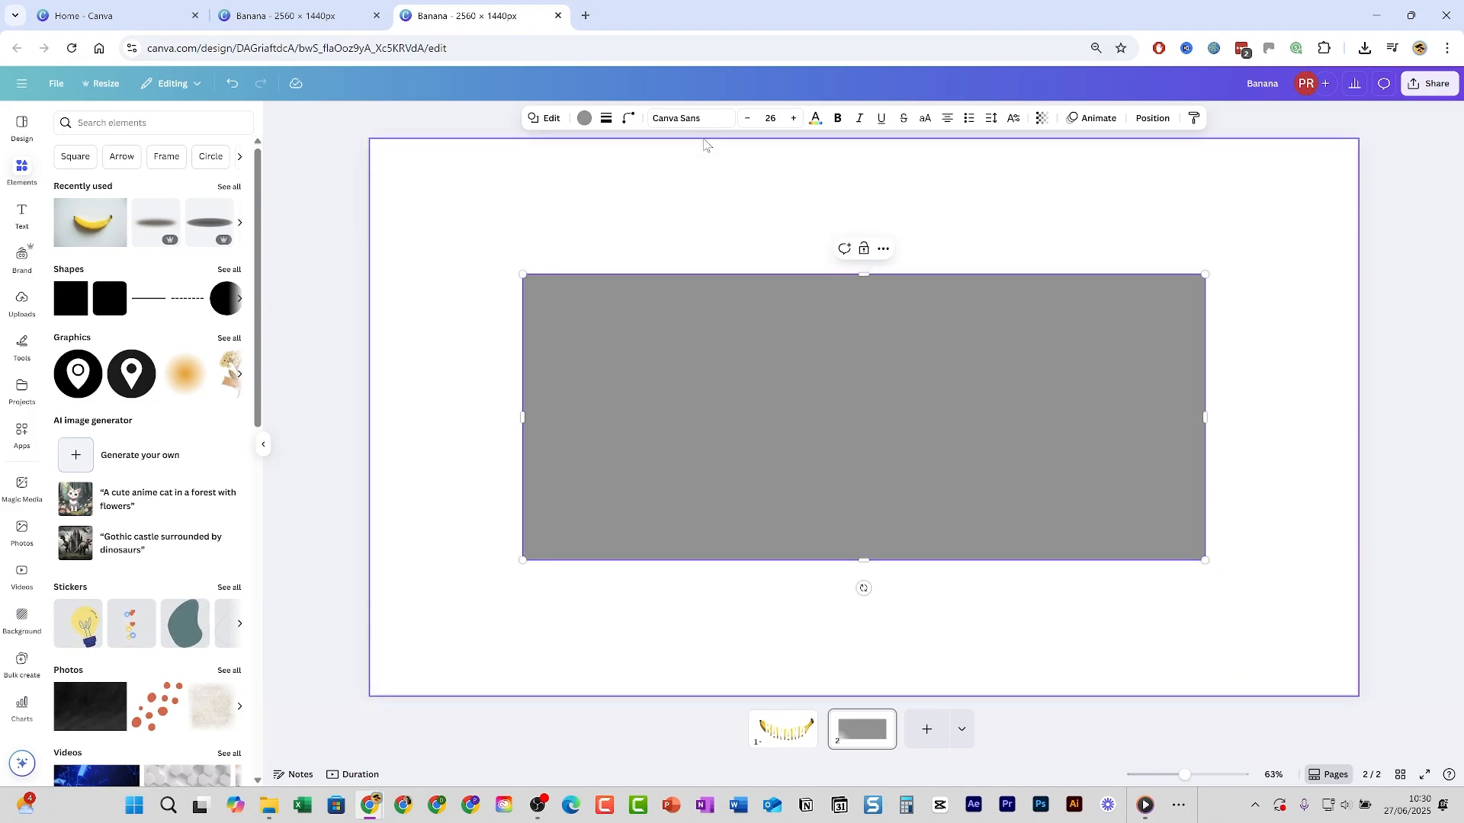
Make the rectangle a black backdrop behind the white lettering and extend its lower edge to a height of about 861 px.
click(585, 120)
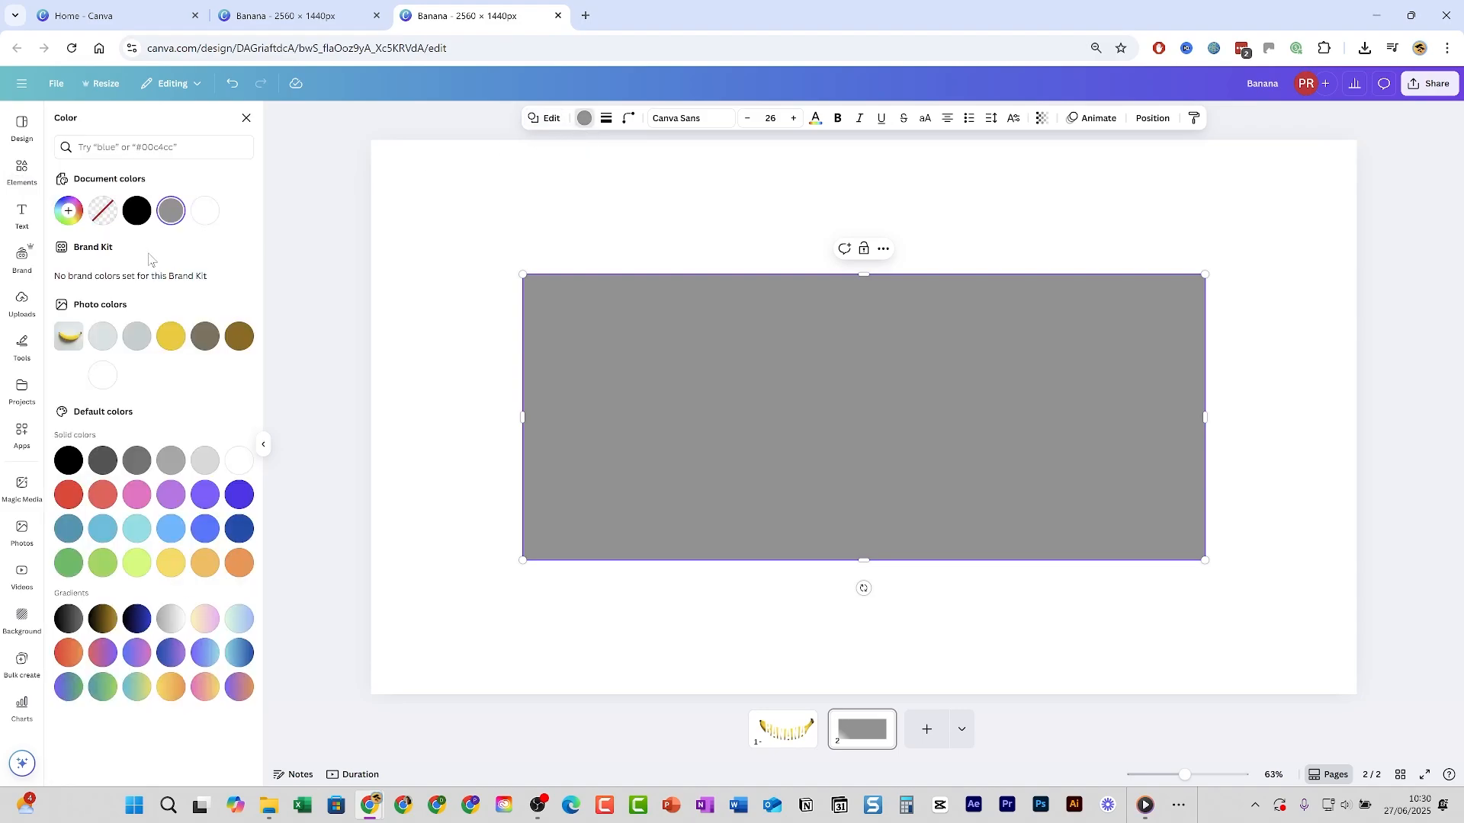
click(135, 214)
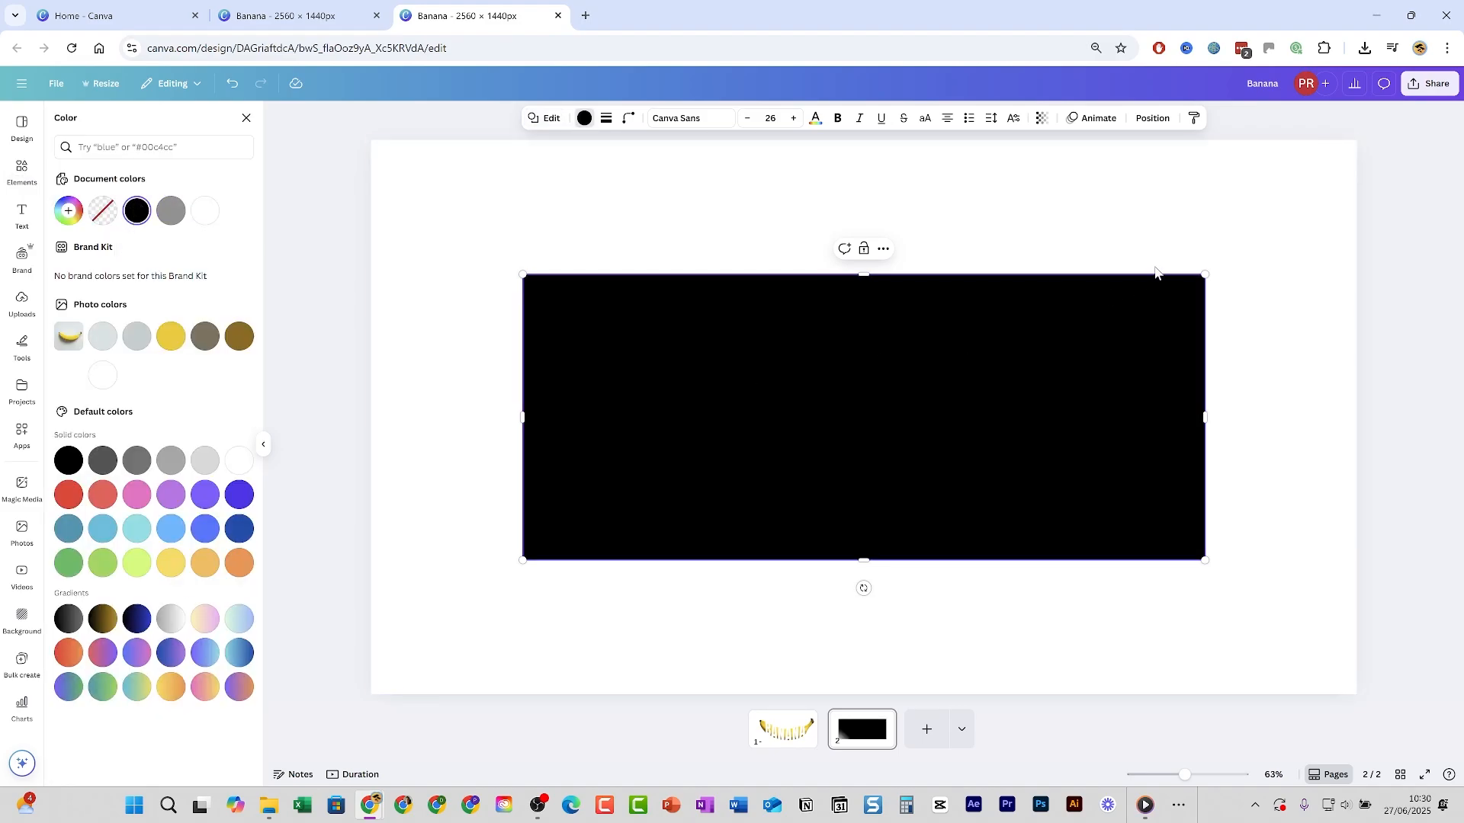
click(1152, 122)
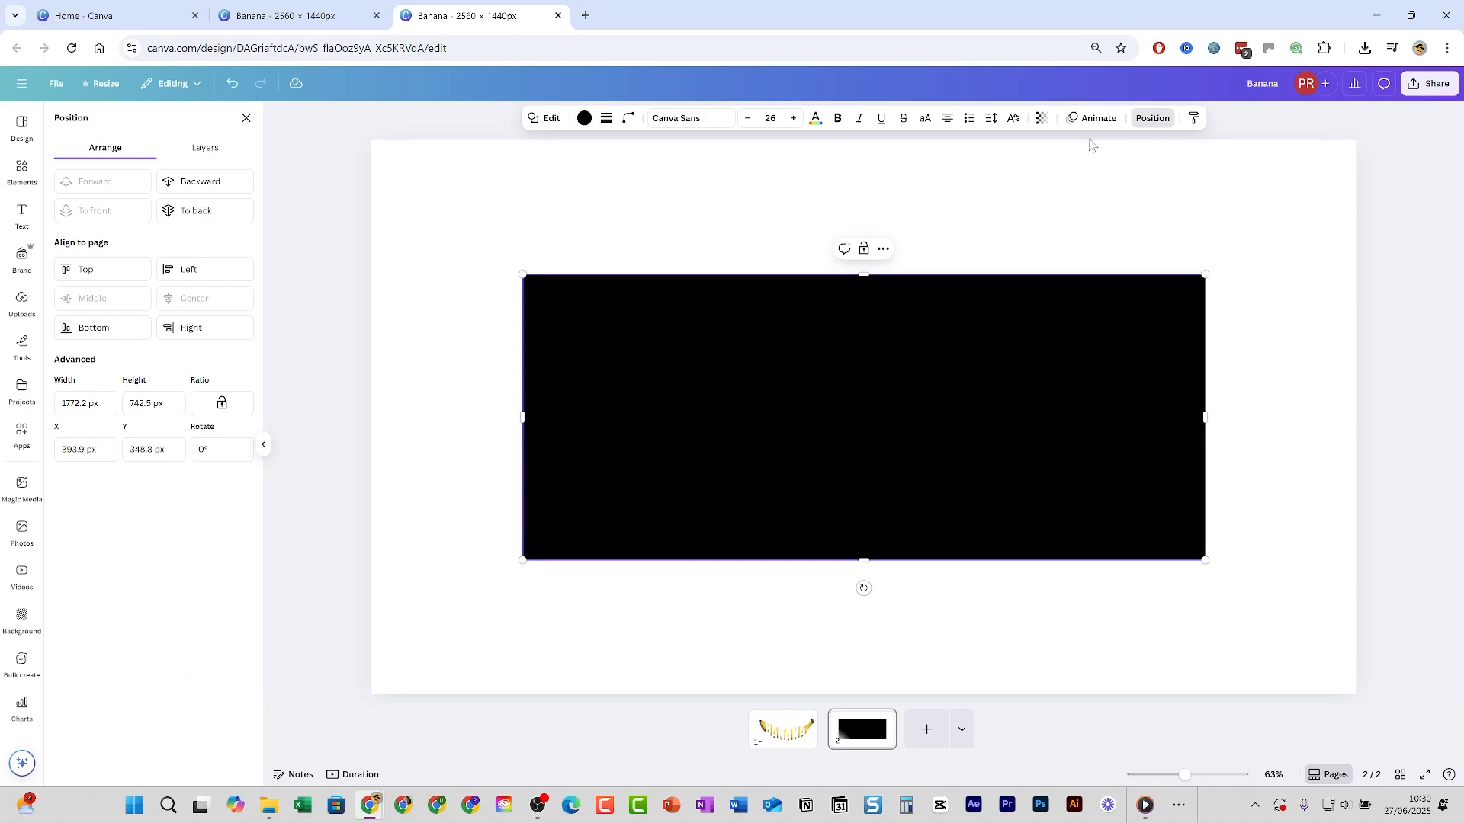
click(195, 213)
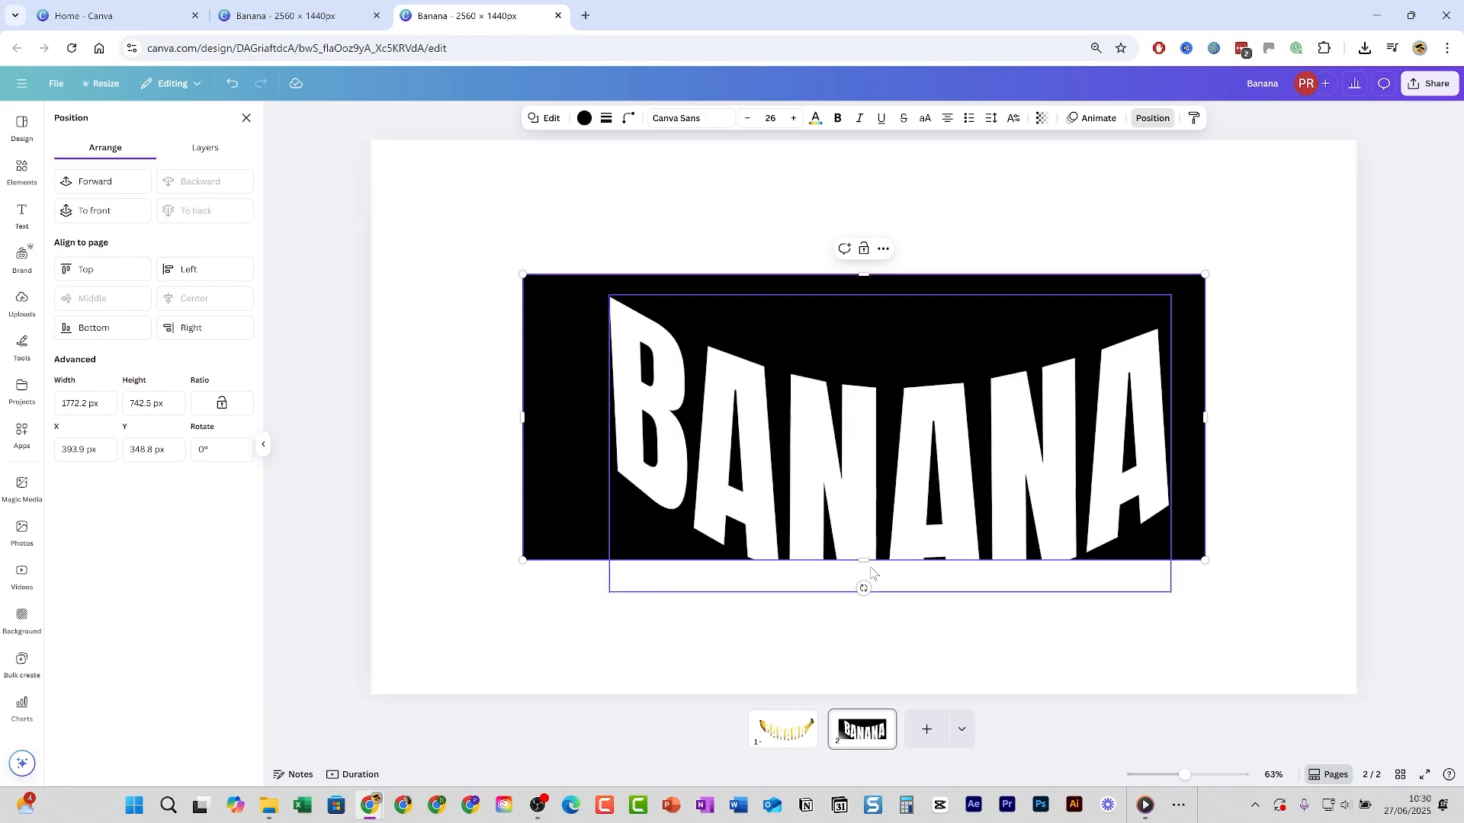
drag(864, 561, 863, 604)
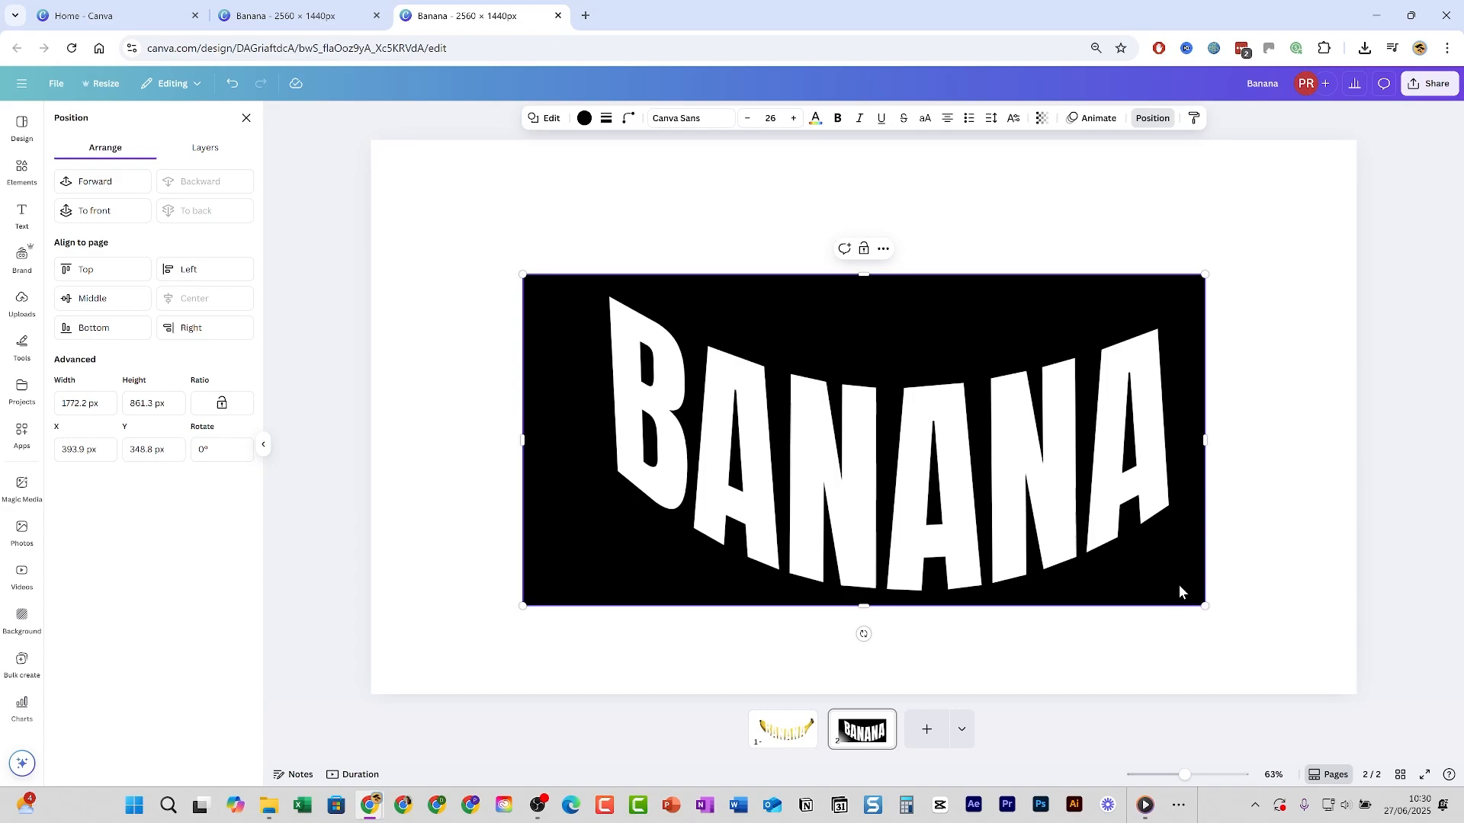
Download page 2 with the BANANA lettering on black as a PNG at 2560 × 1440 px.
click(1428, 85)
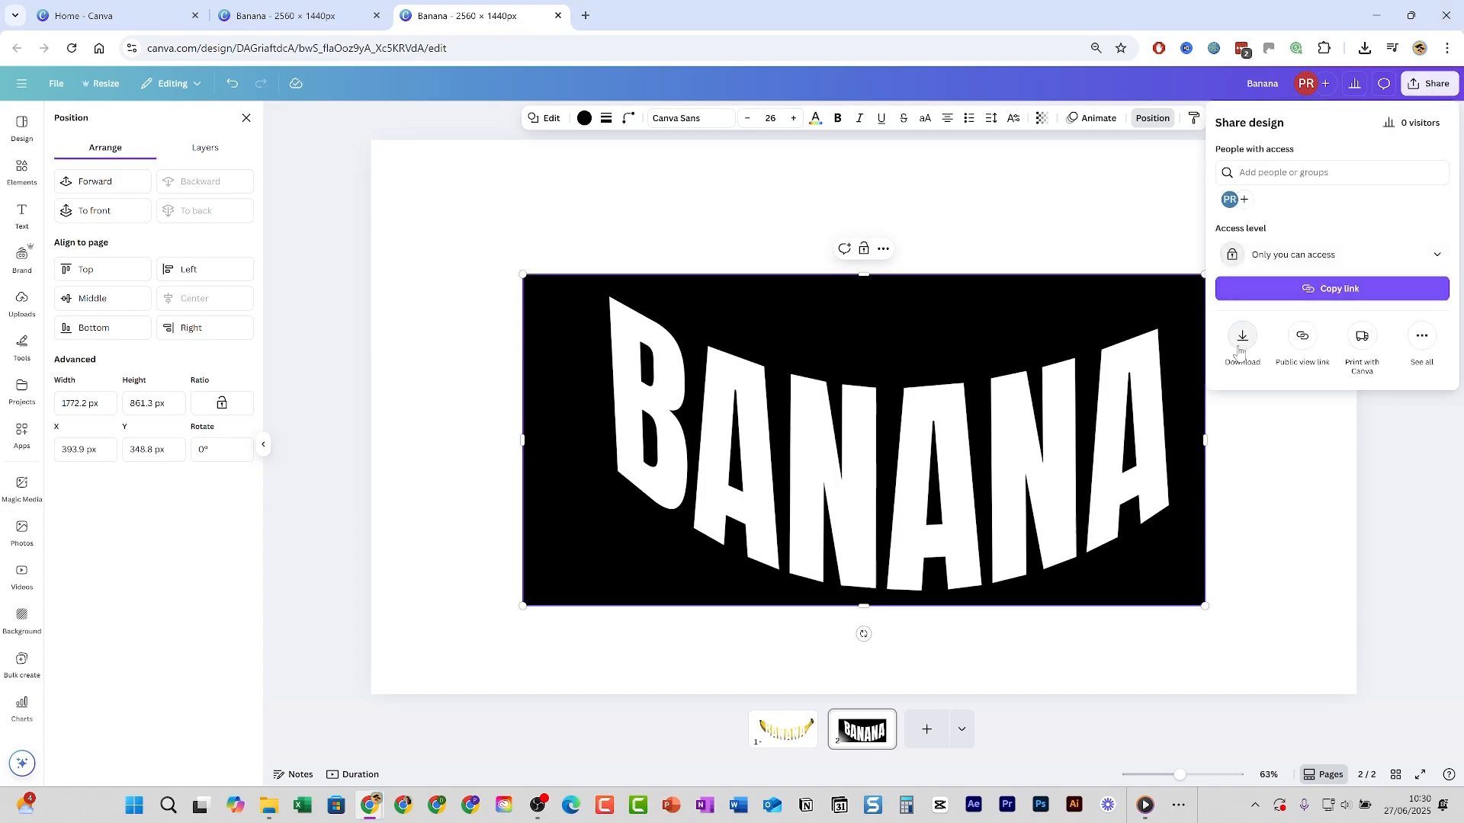
click(1241, 350)
click(1339, 518)
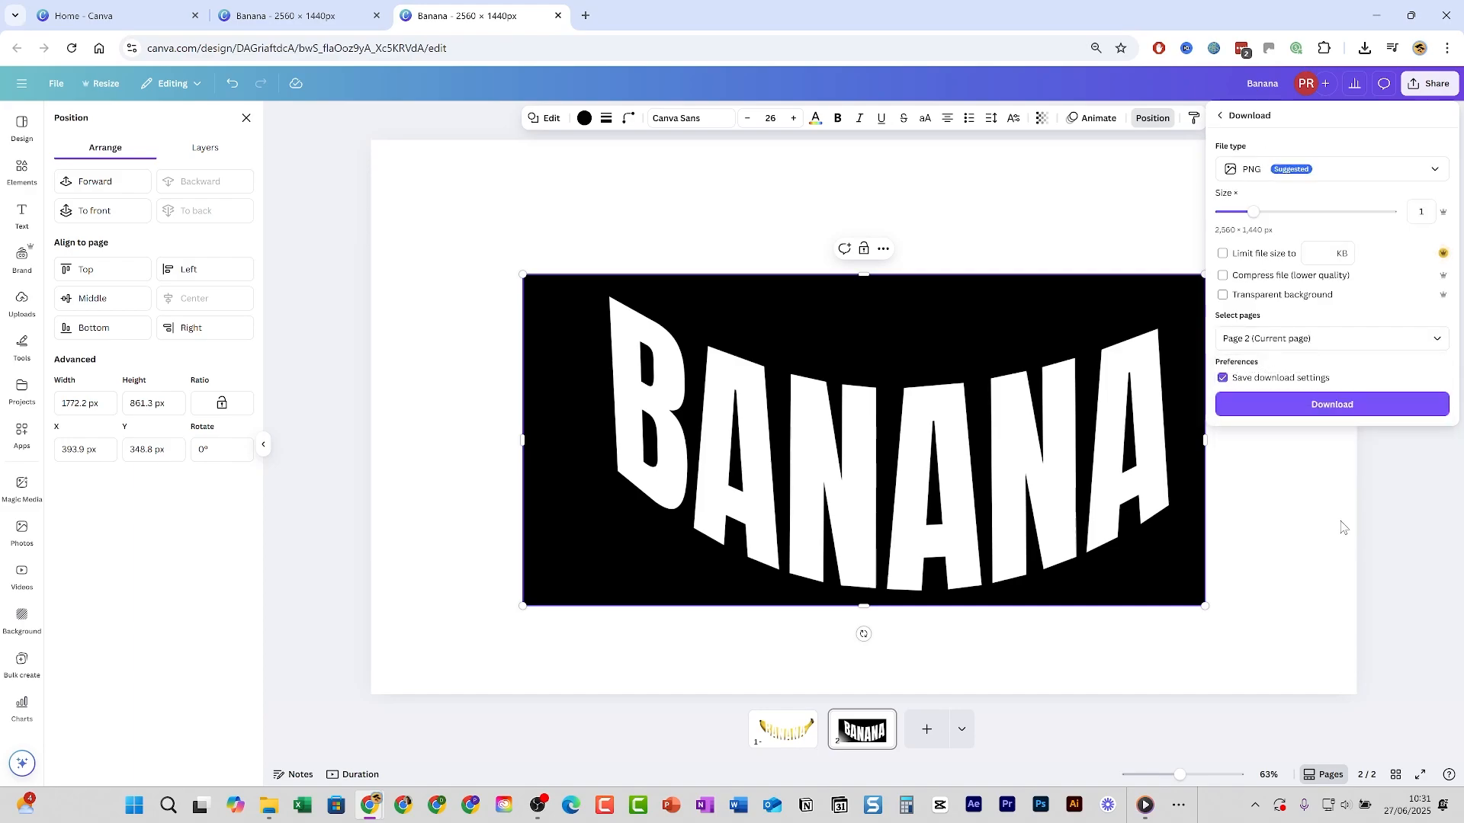
click(1360, 415)
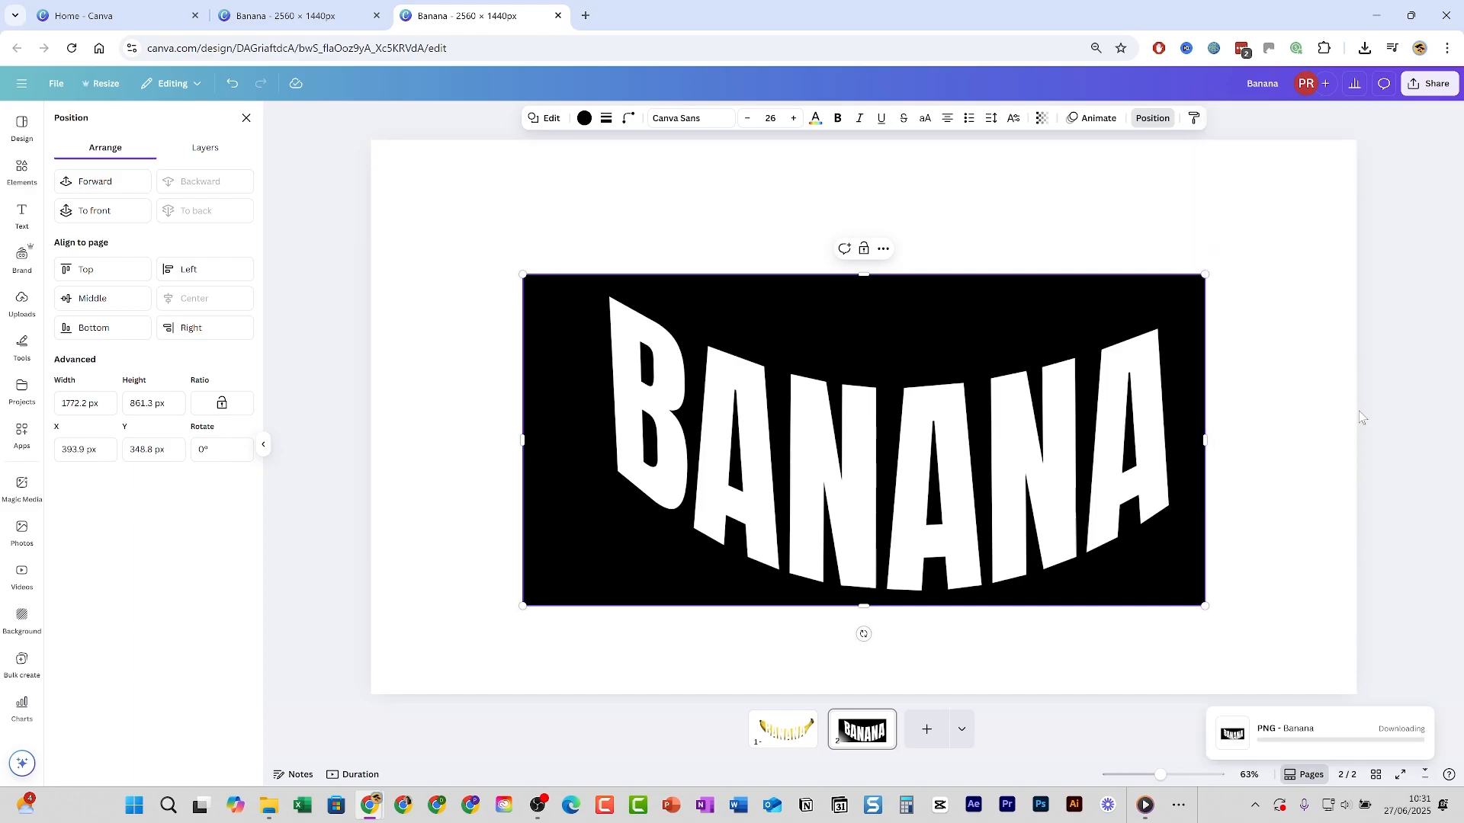
Upload the downloaded Banana (1).png from the Downloads folder into Canva's uploads.
click(1364, 48)
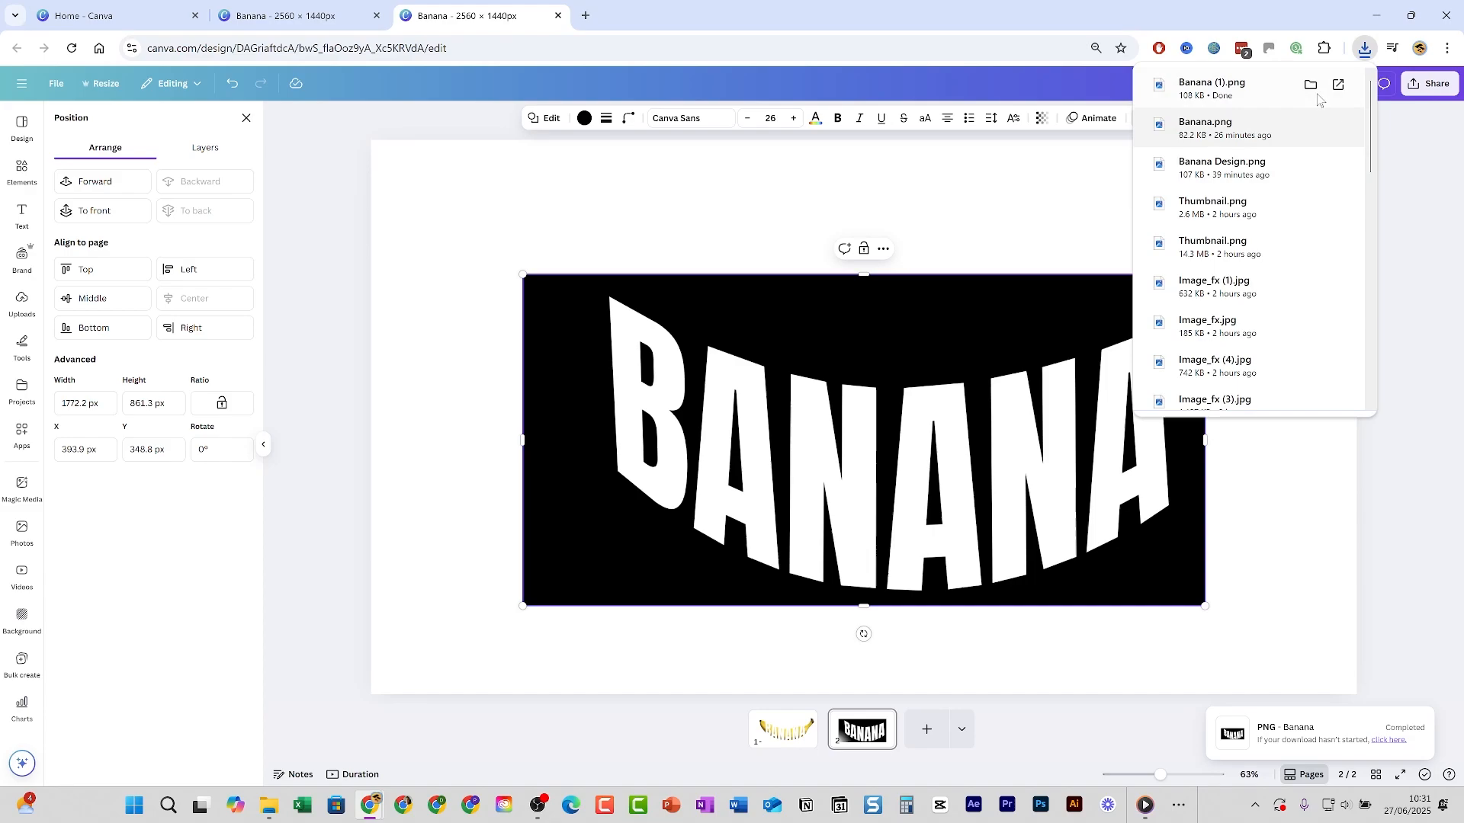
click(1311, 85)
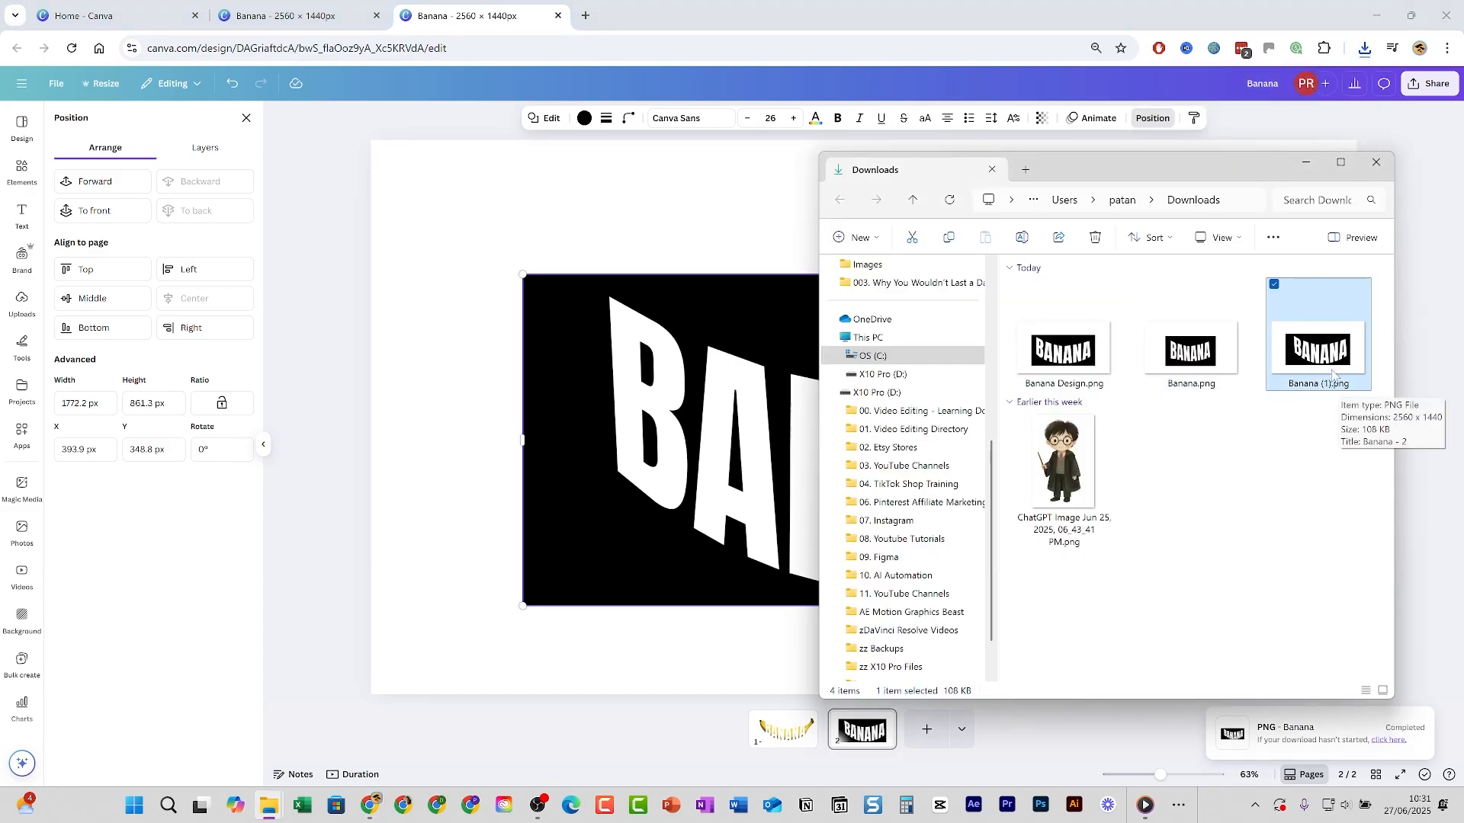
drag(1327, 356, 39, 301)
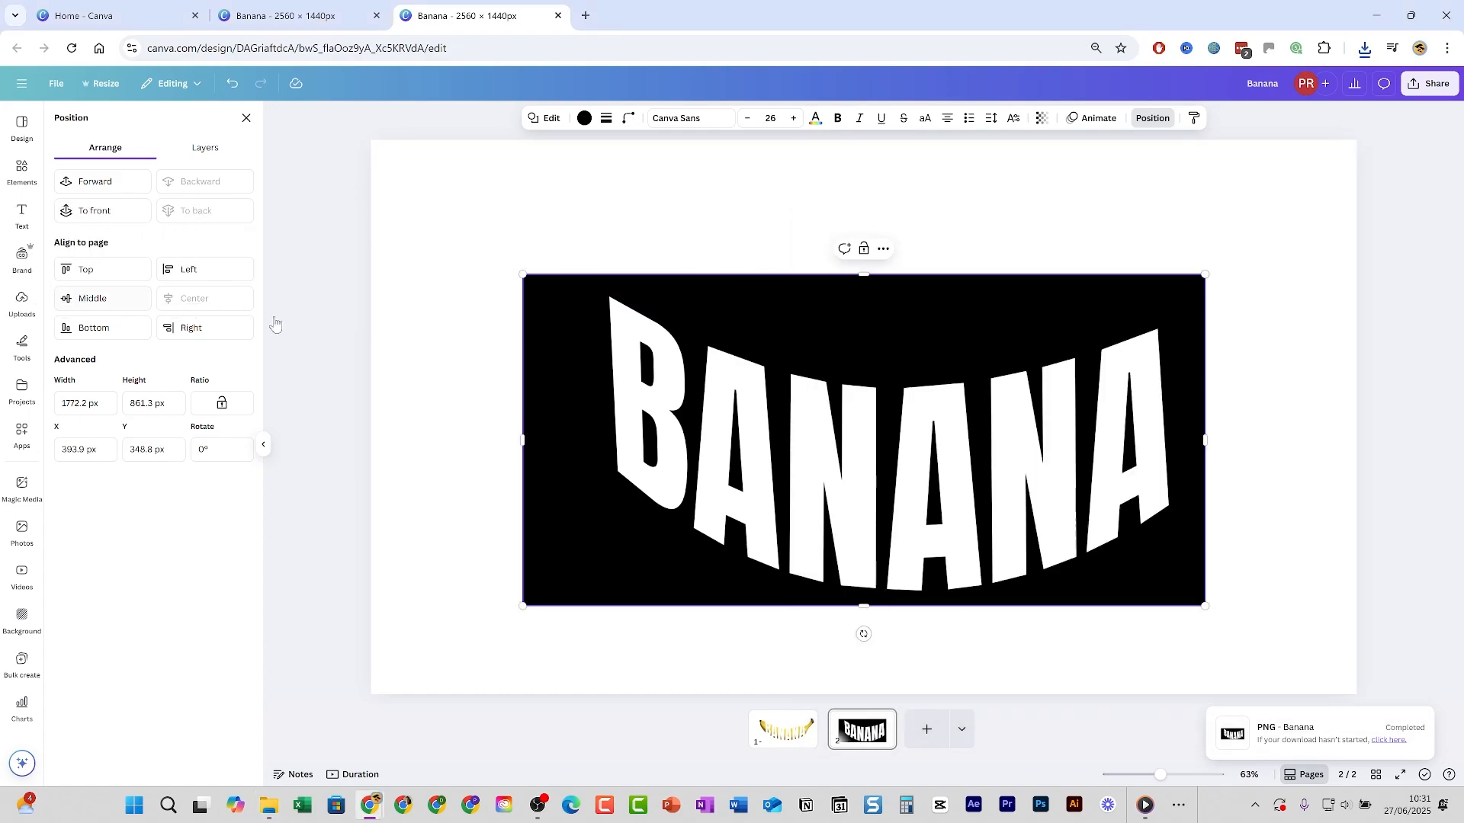
click(1308, 259)
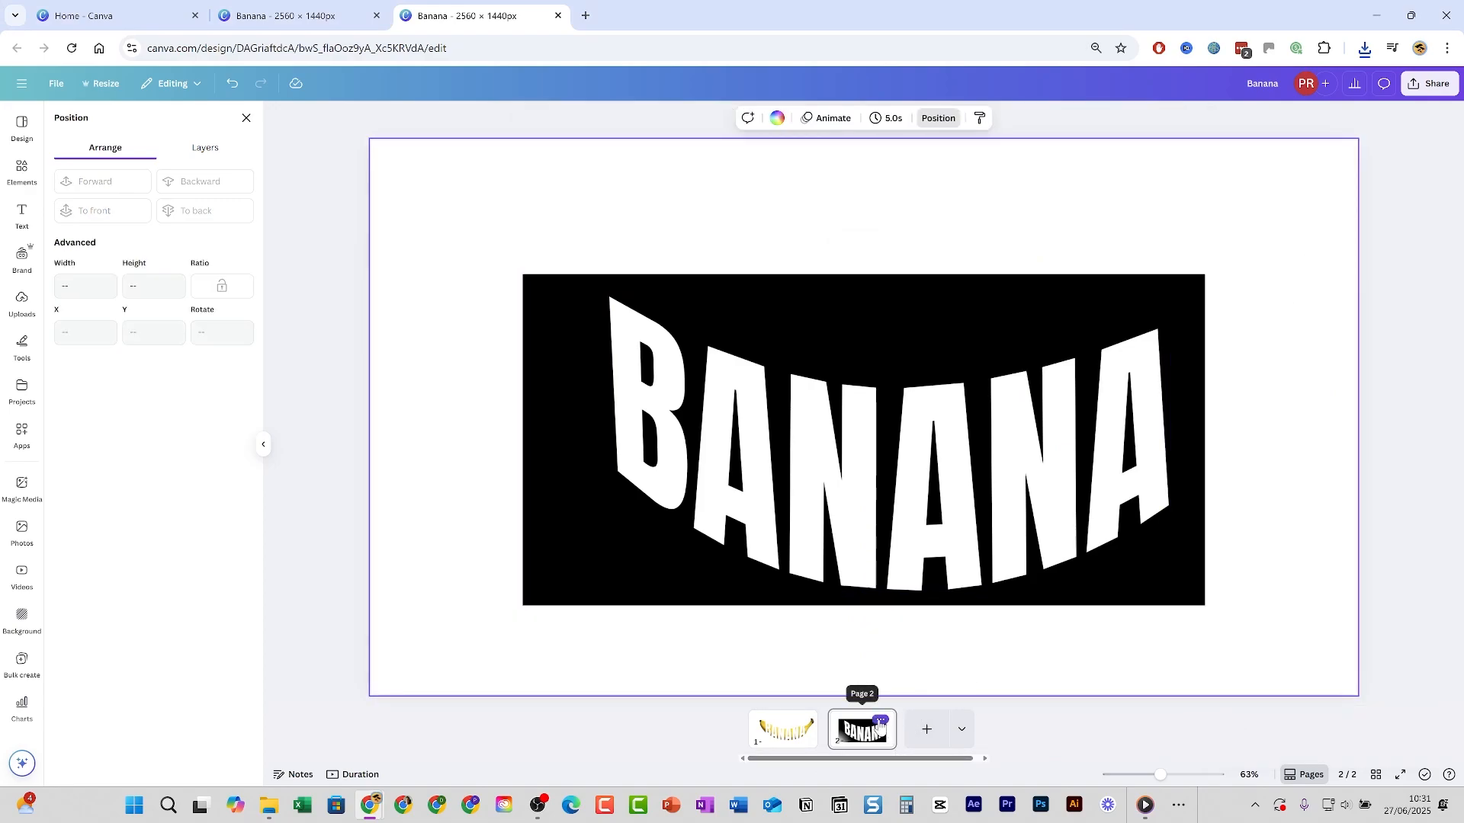
Delete the second page holding the black backdrop and return to the banana page.
click(880, 721)
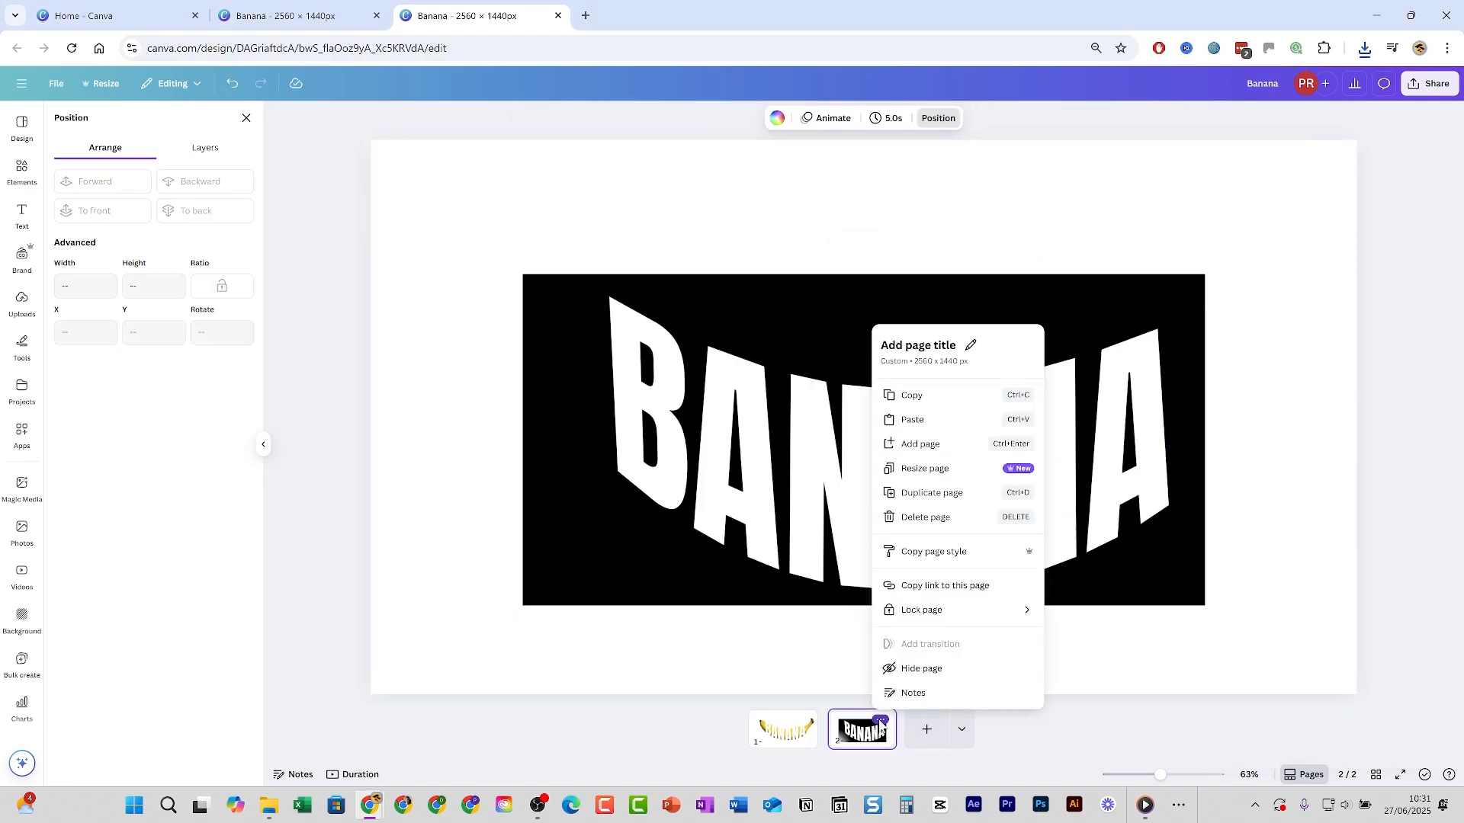
click(940, 522)
click(668, 282)
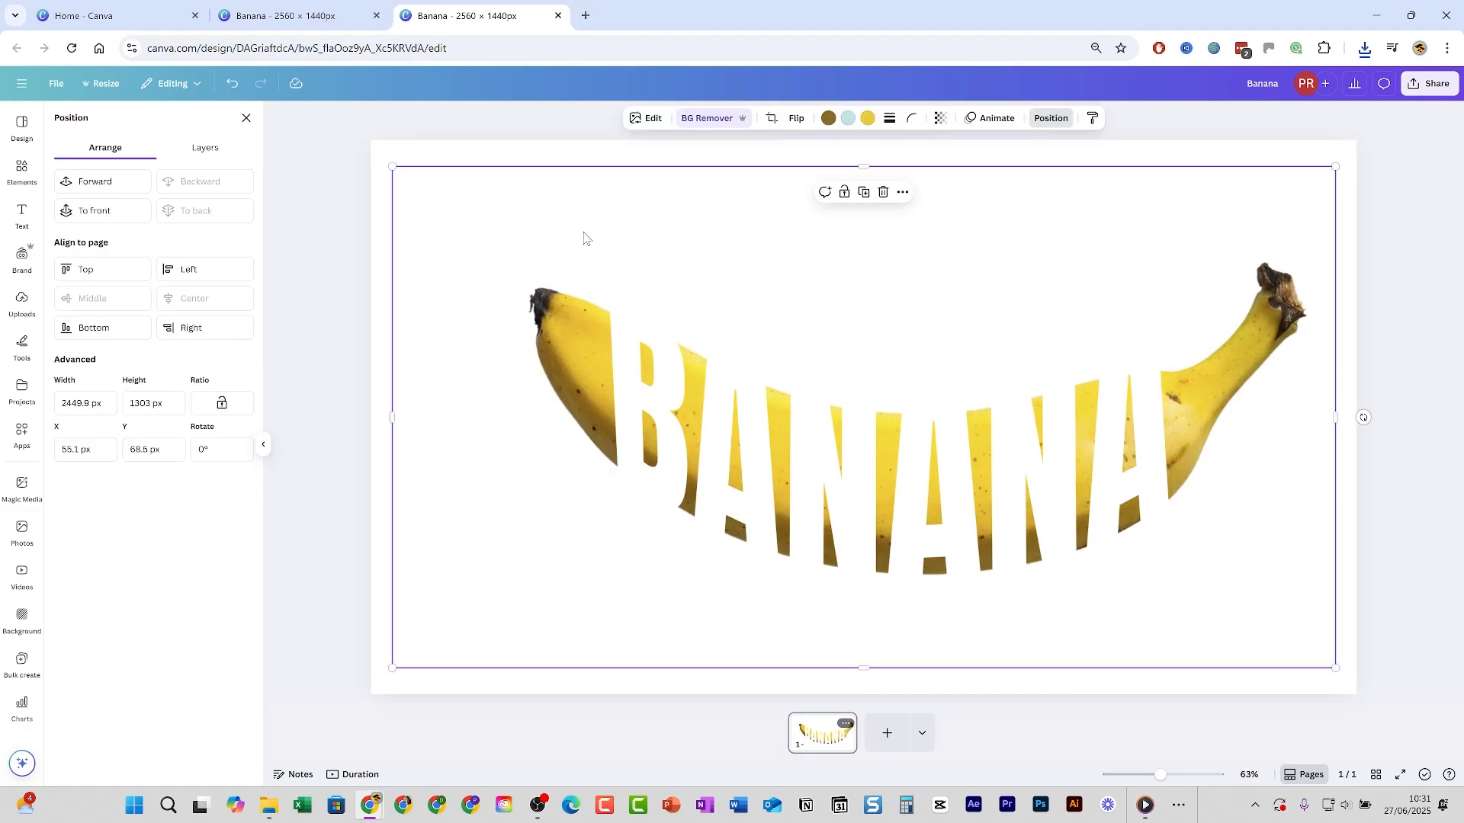
Replace the white lettering on the banana with the uploaded BANANA image at full-page size, and remove that image's background.
click(21, 301)
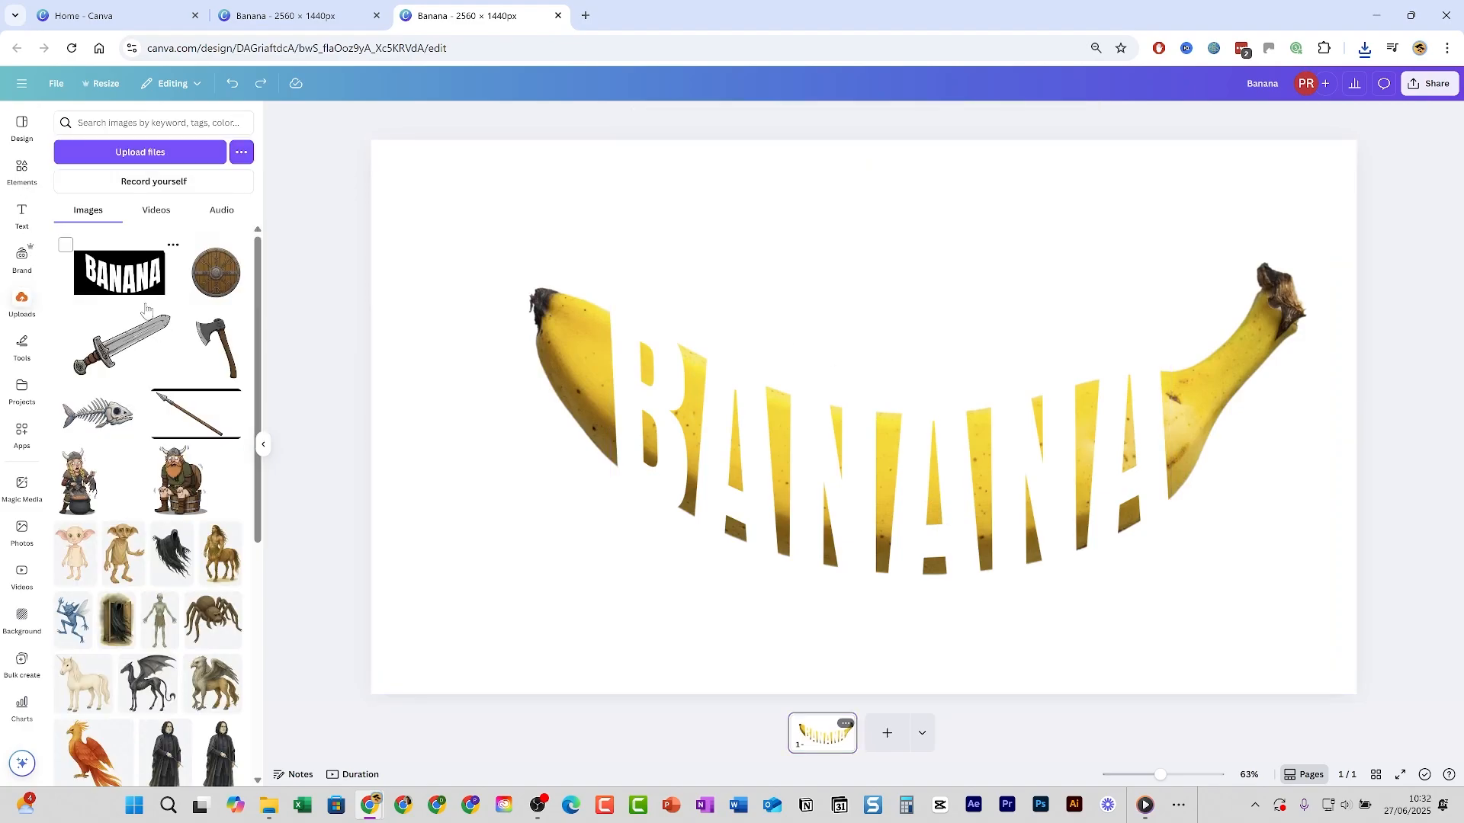
click(848, 477)
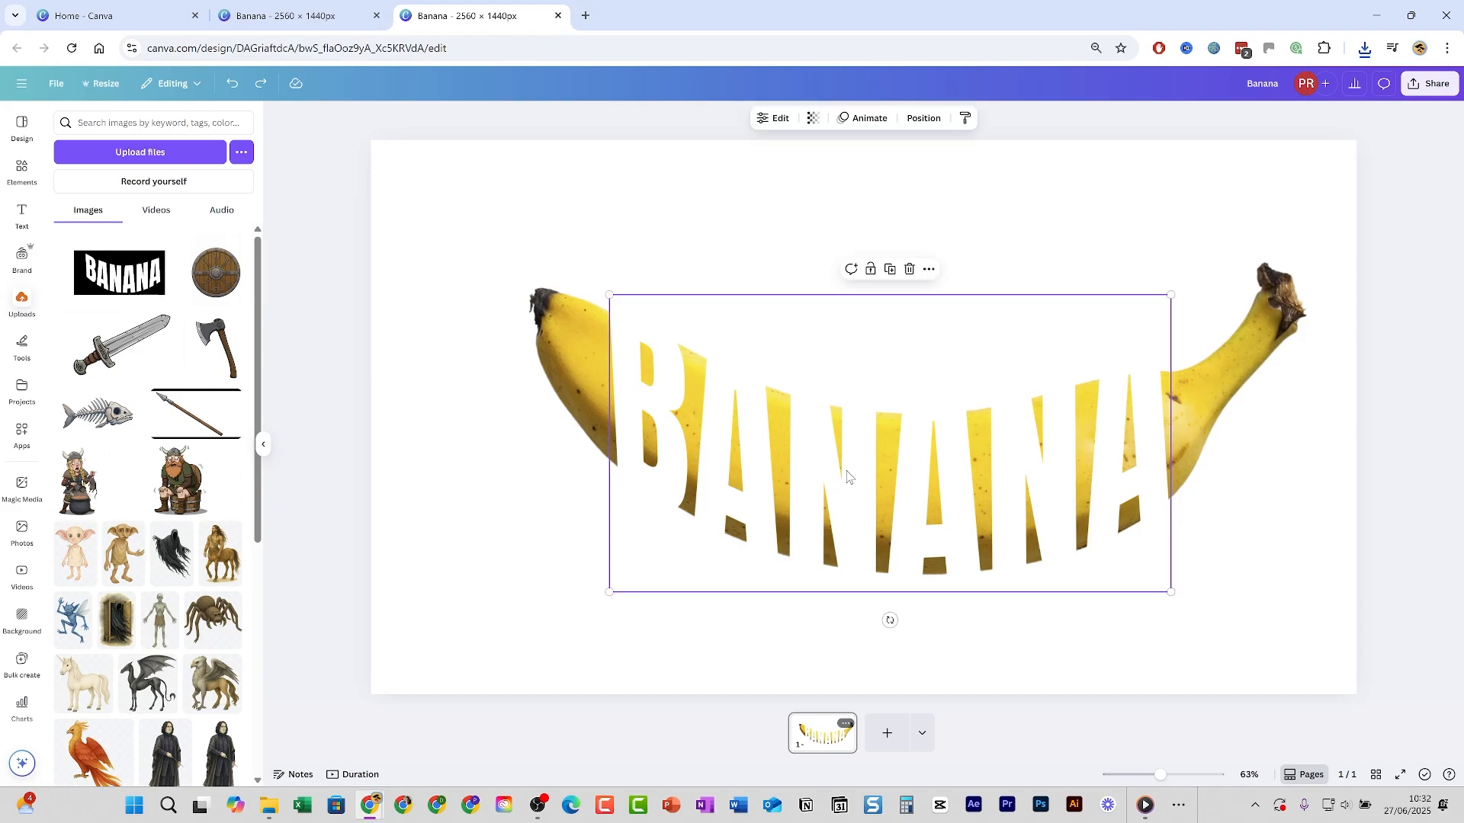
key(Delete)
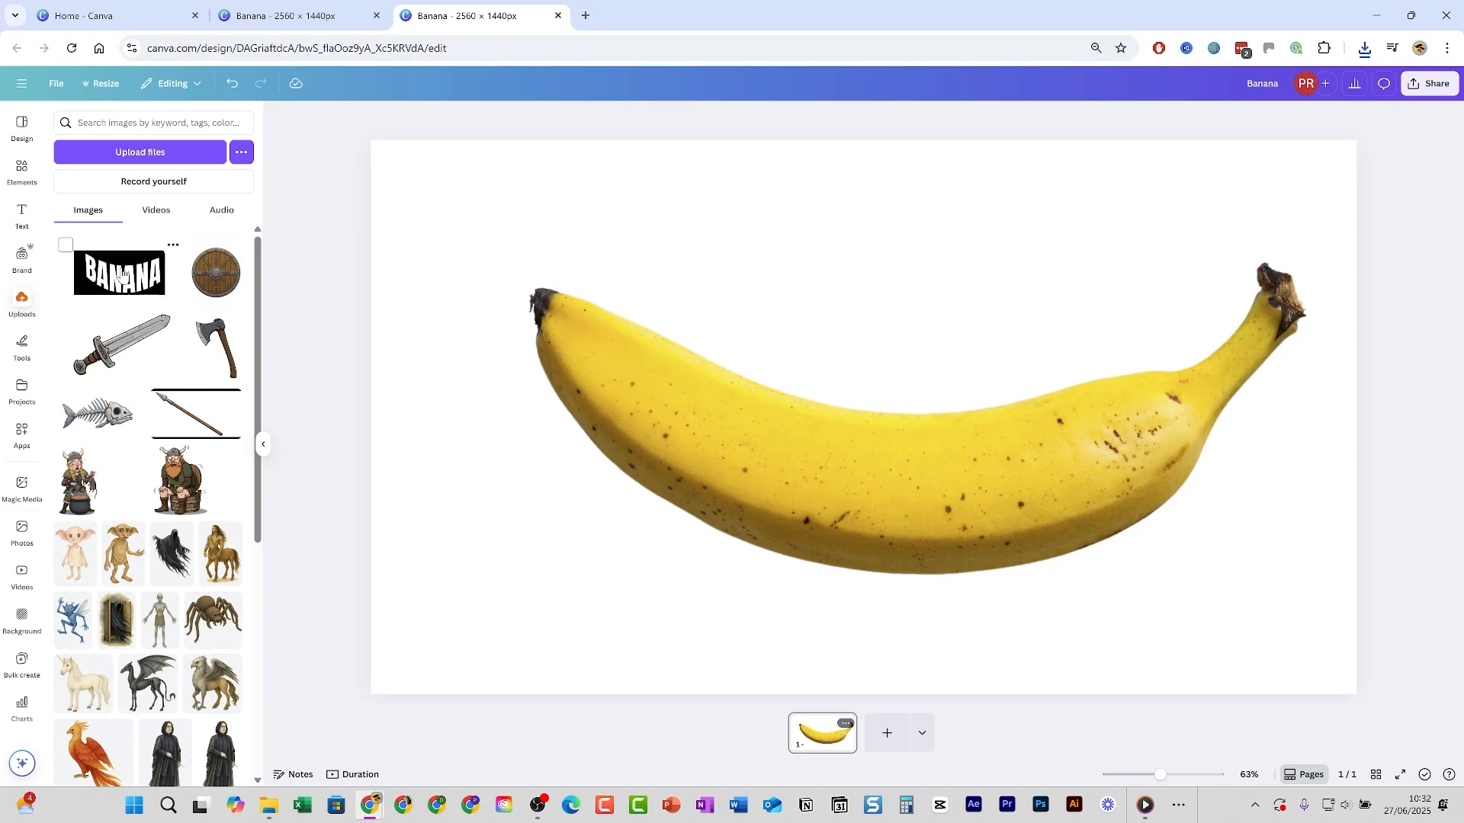
drag(122, 274, 379, 282)
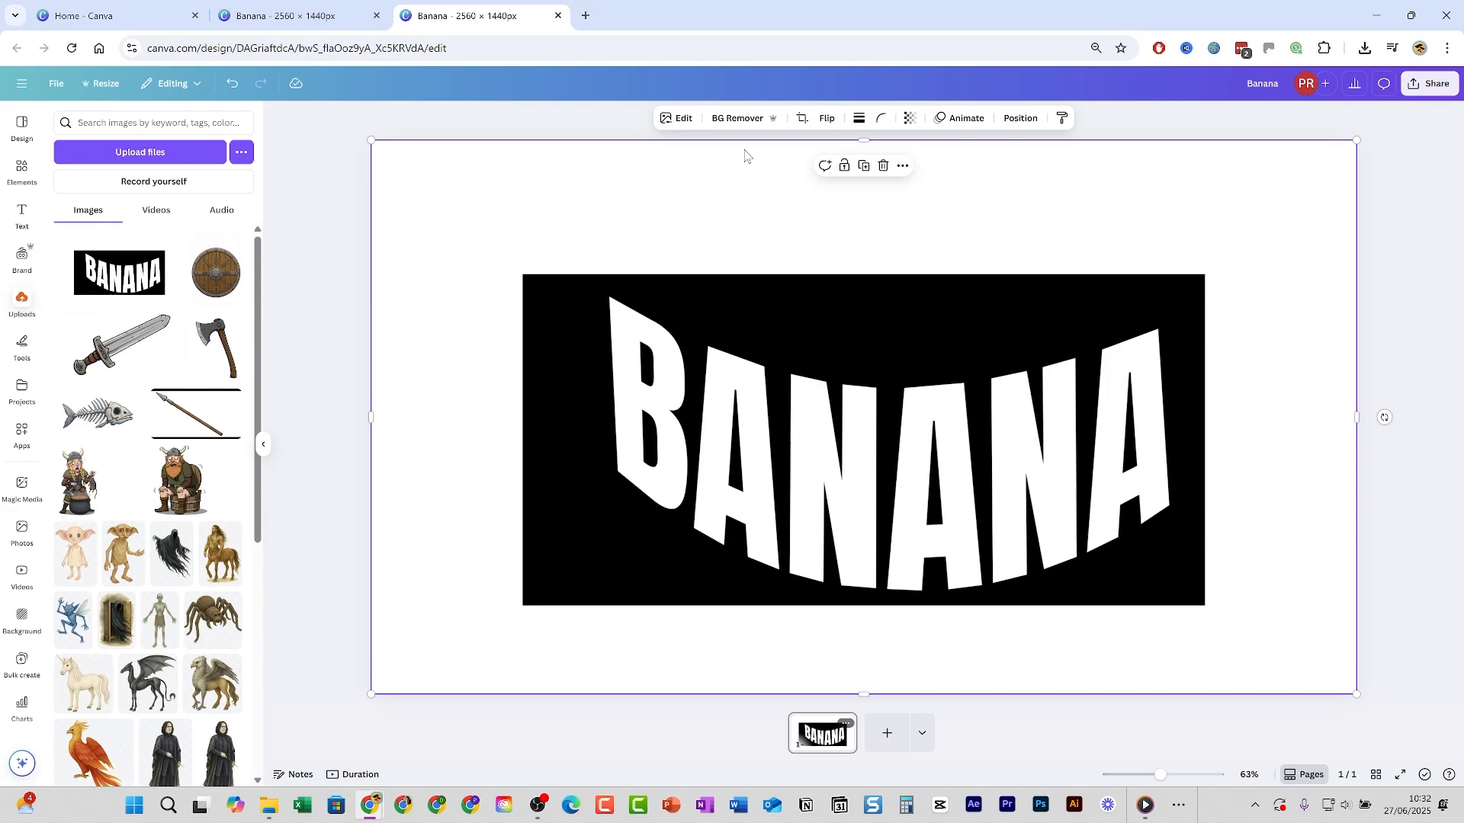
click(737, 118)
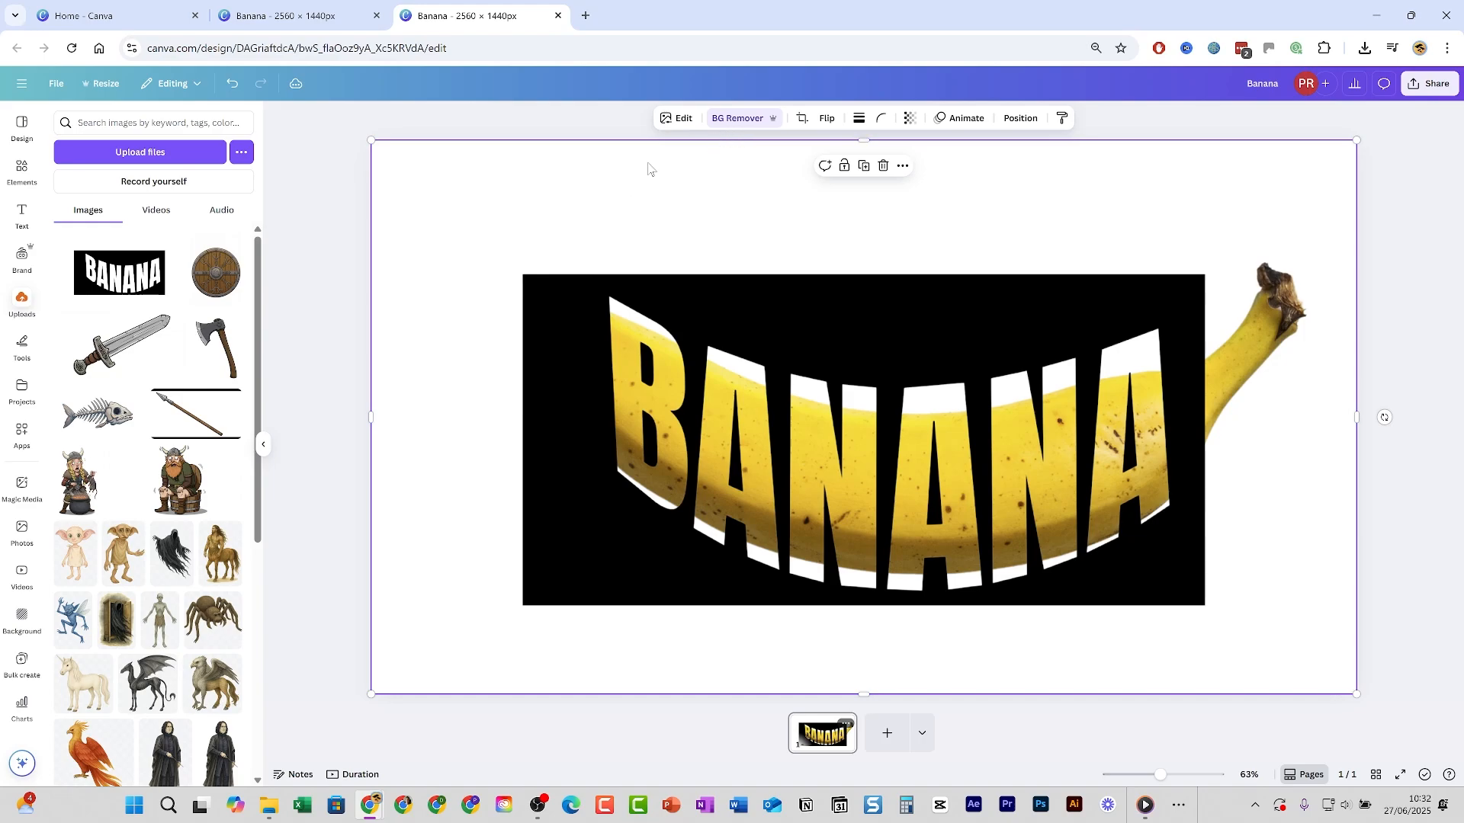
Apply the Cherry duotone effect to the BANANA image with both highlights and shadows set to #FFFFFF.
click(681, 122)
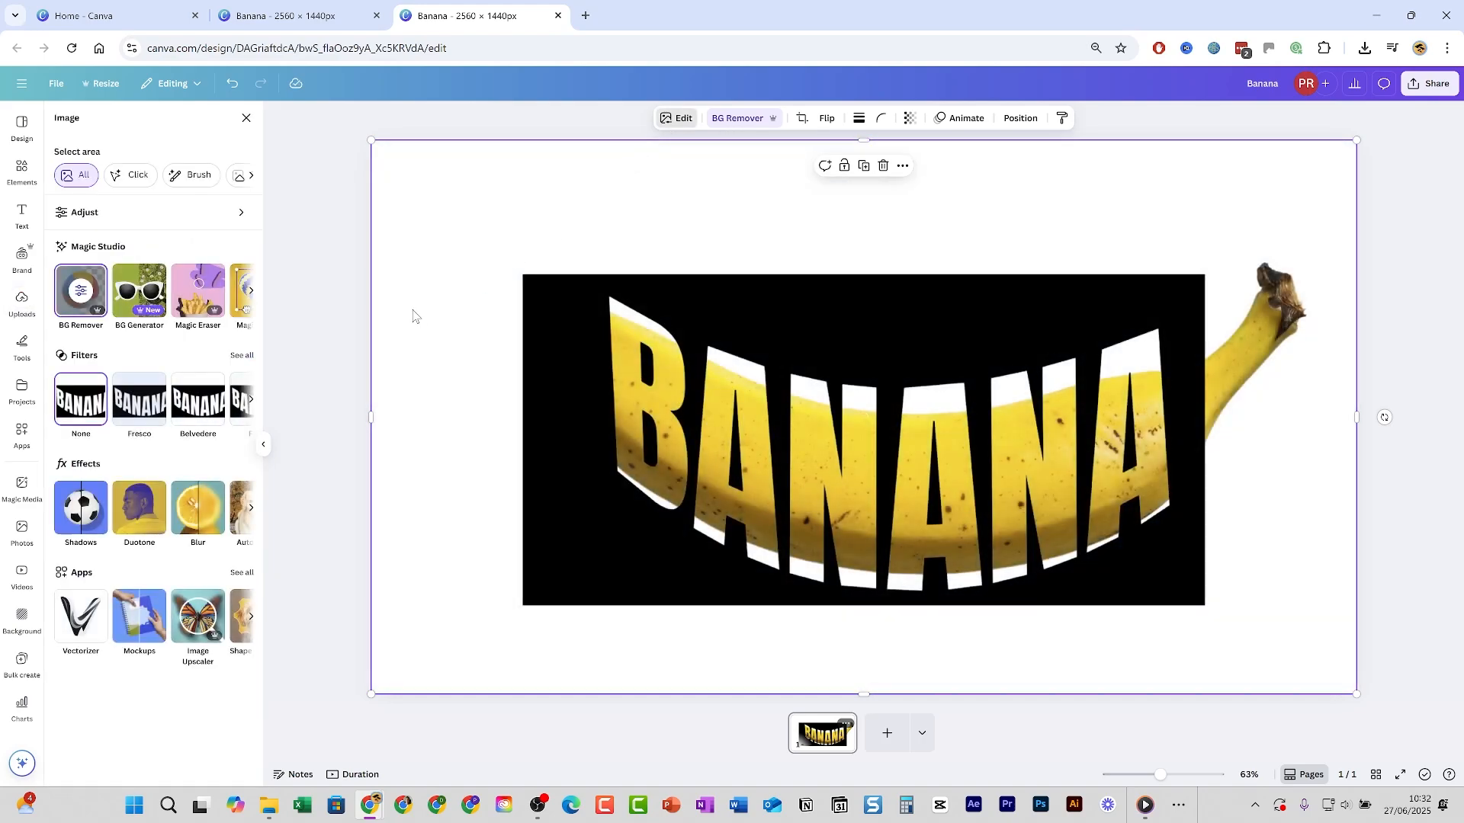
click(140, 511)
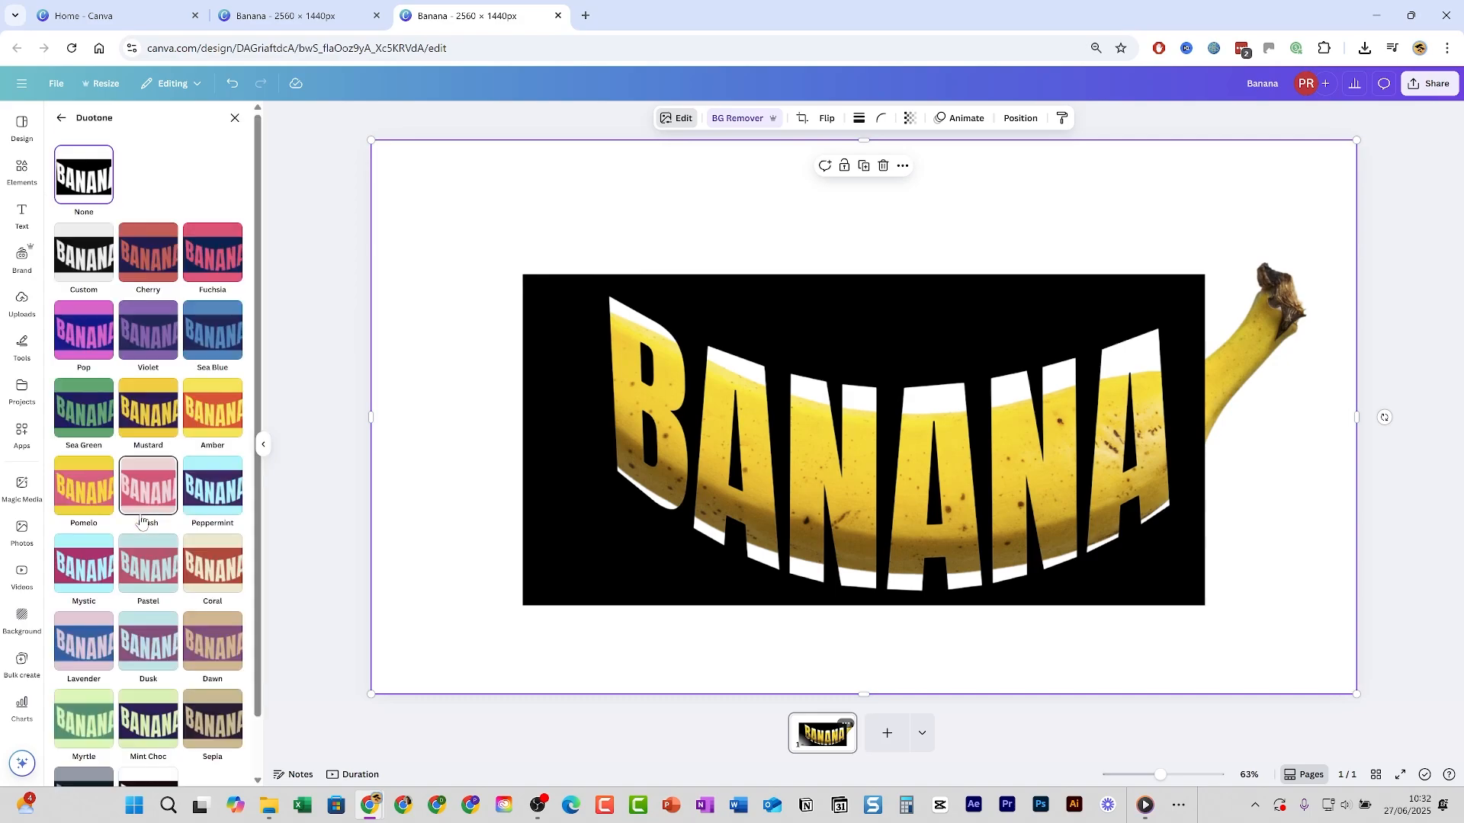
click(151, 275)
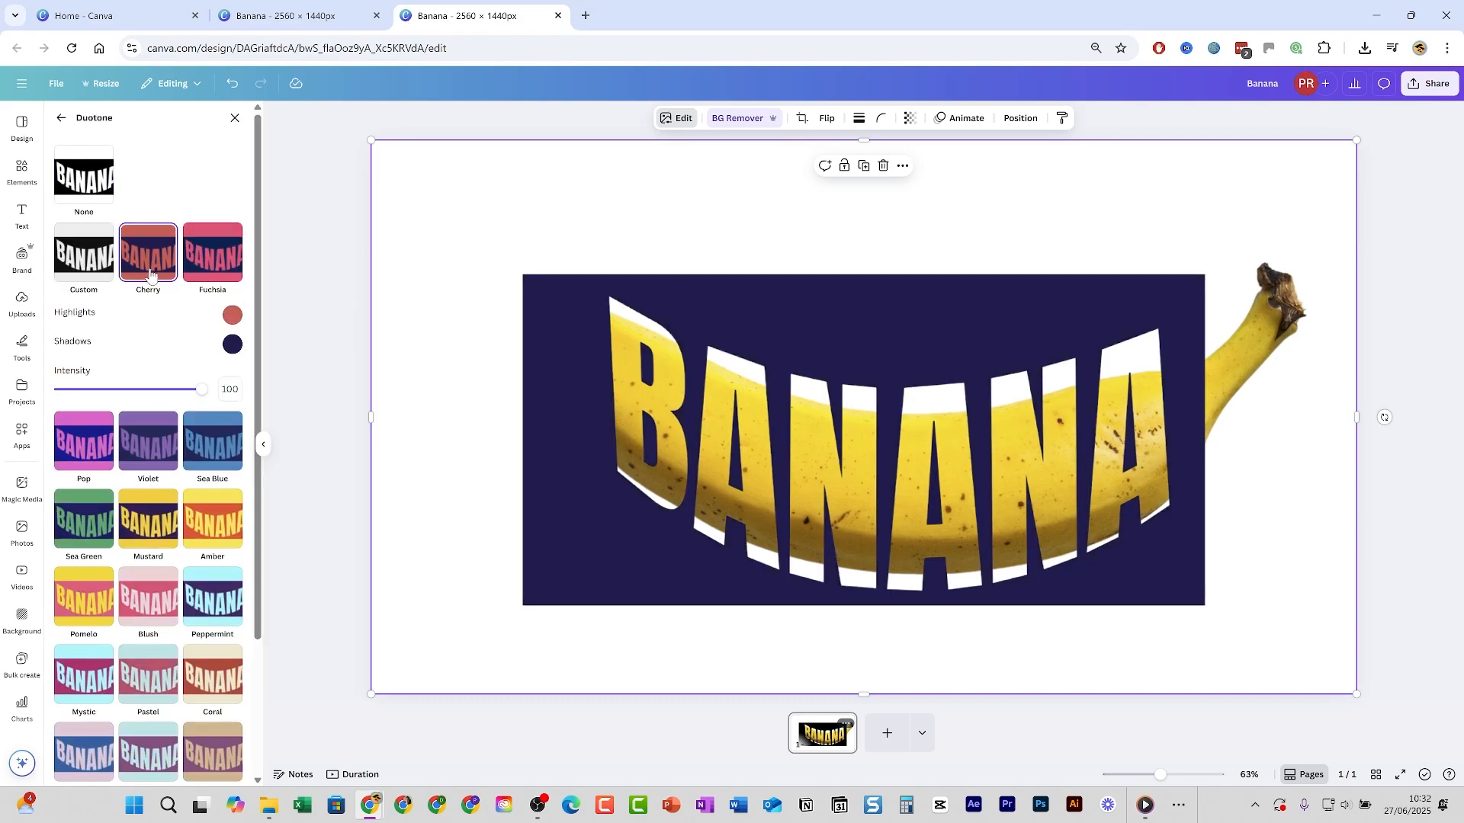
click(233, 315)
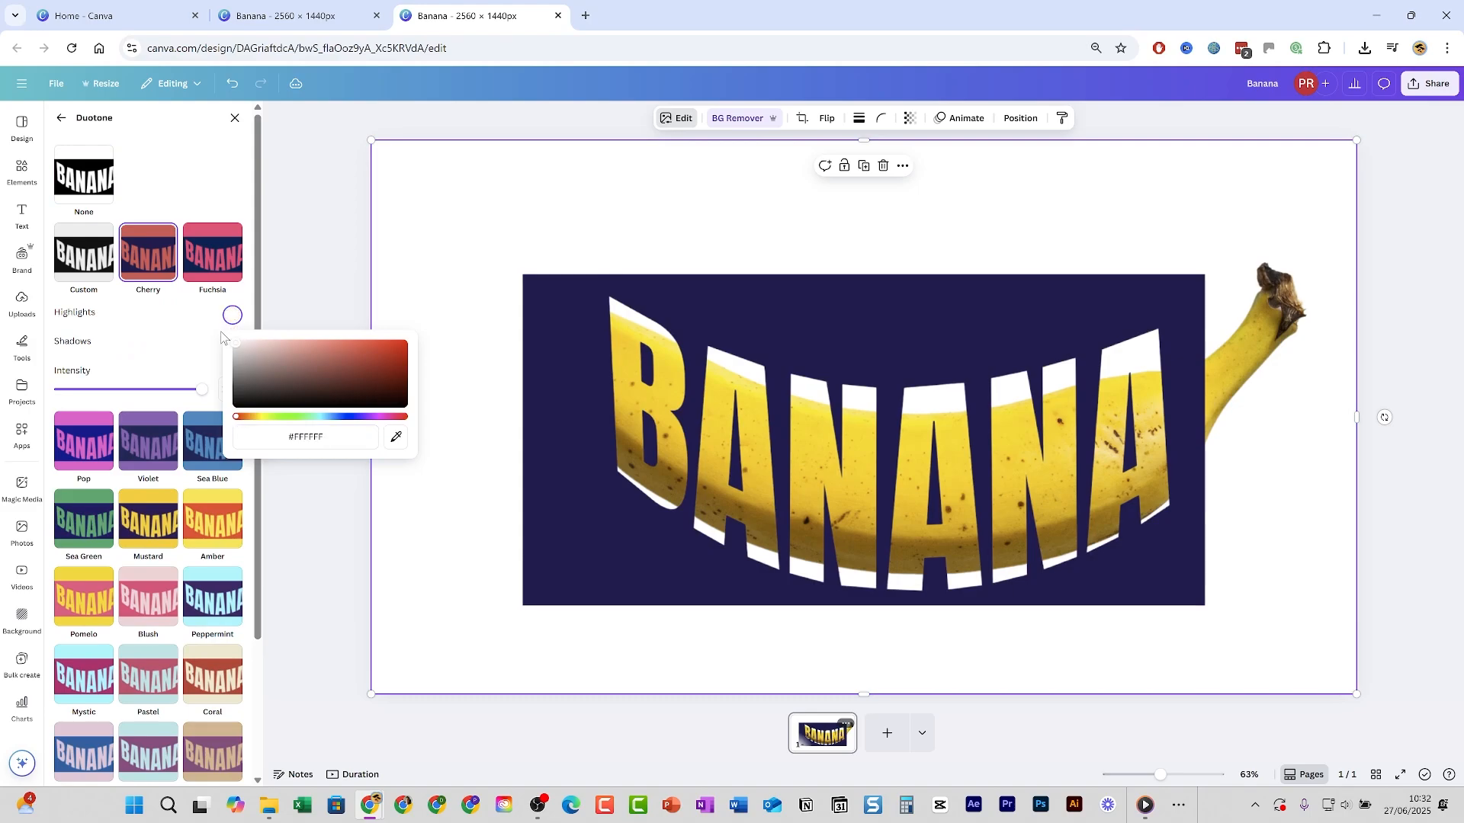
click(180, 342)
click(233, 344)
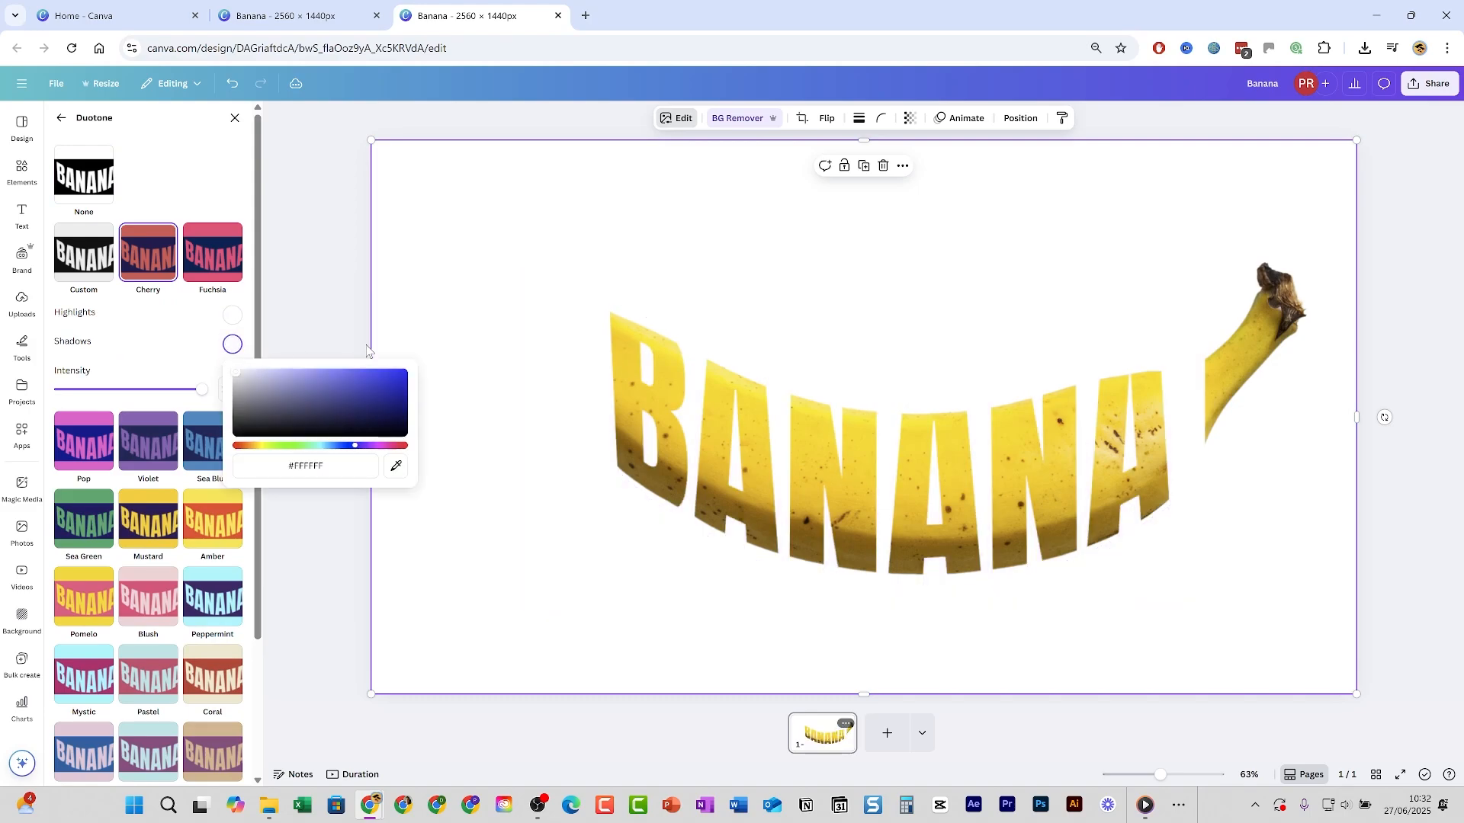
Crop both sides of the BANANA image inward to the first B and last A, revealing the banana's two ends.
click(554, 350)
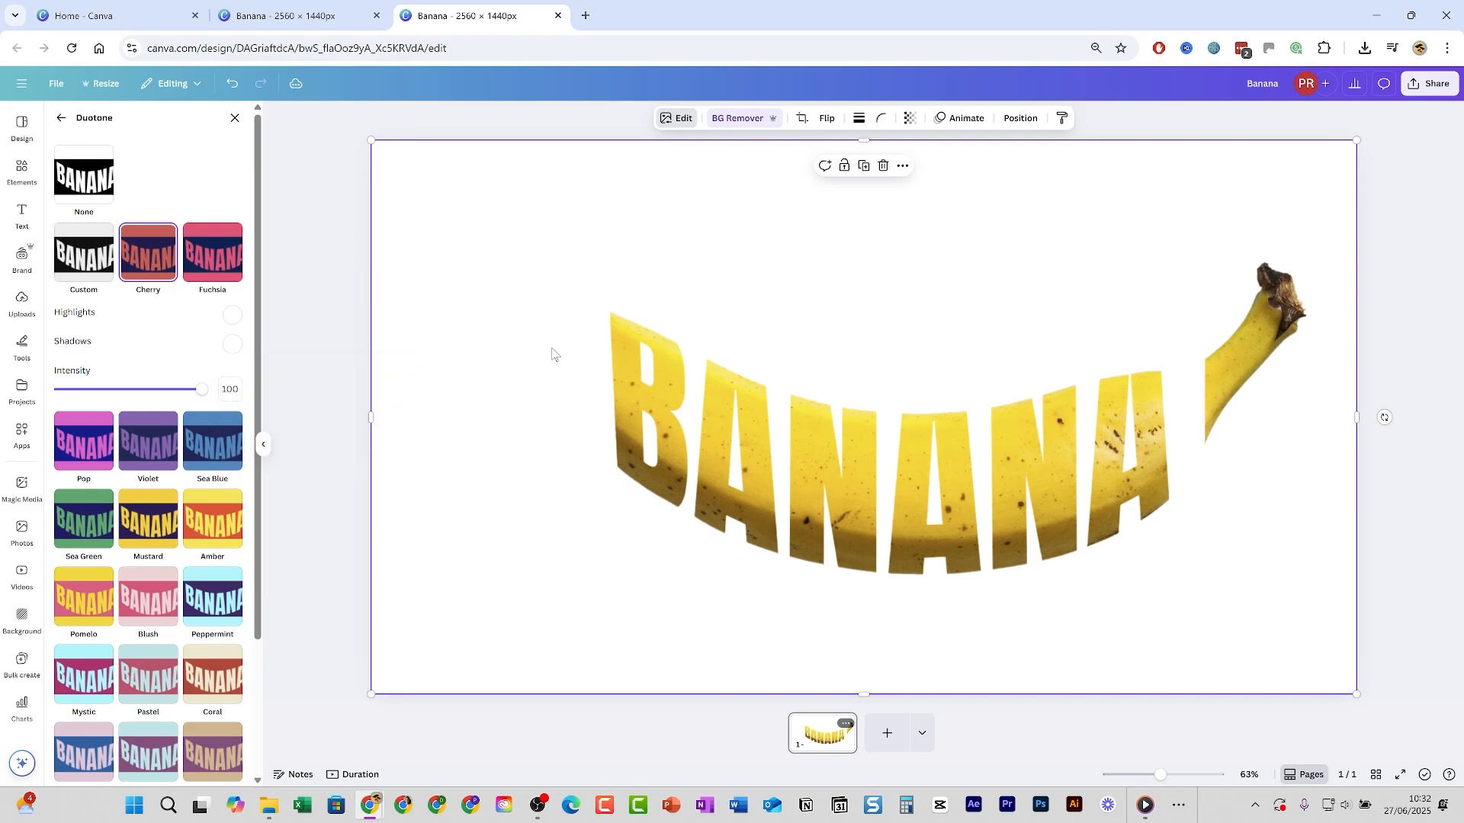
drag(369, 417, 618, 463)
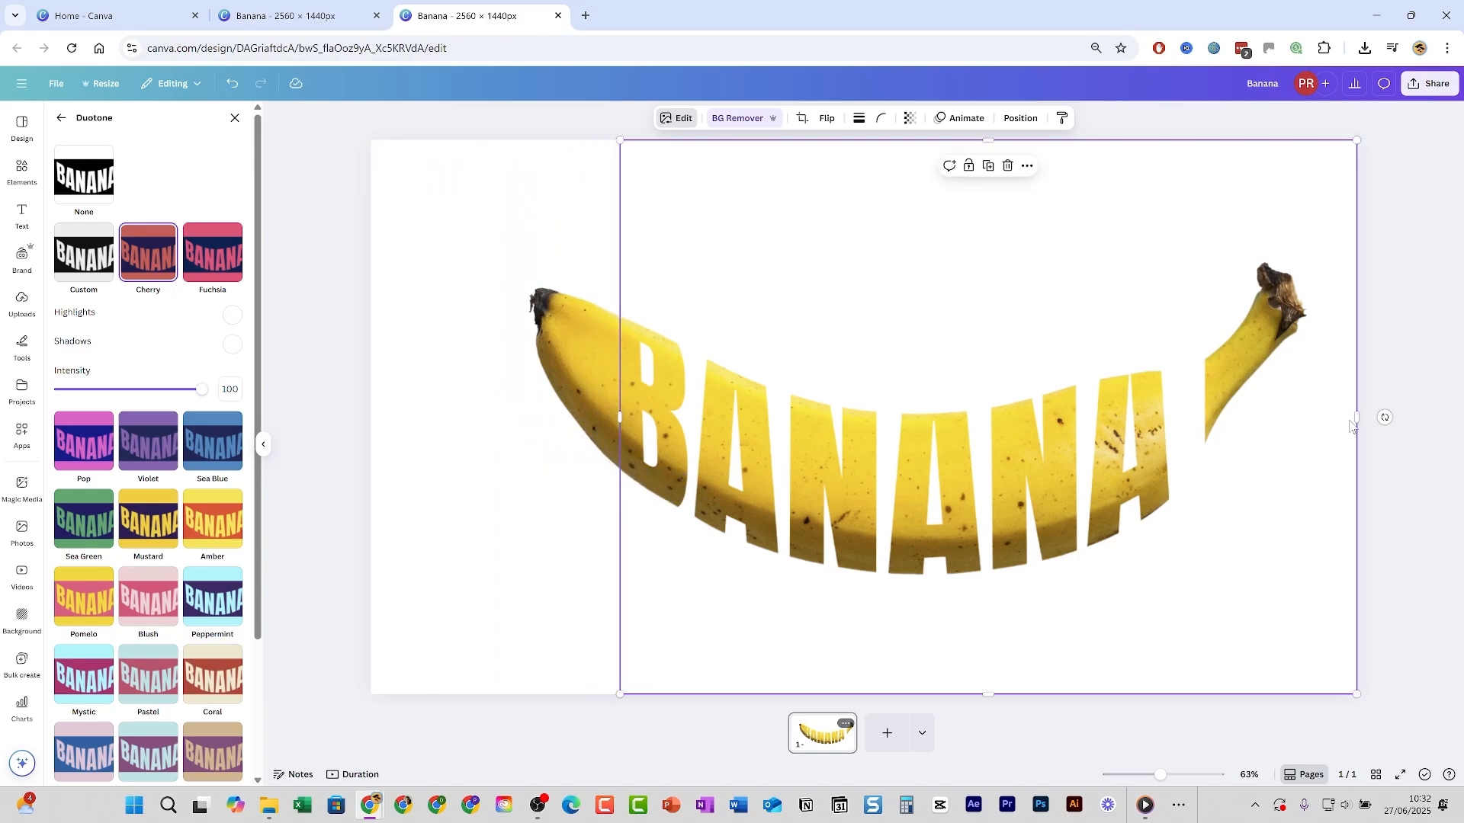
drag(1356, 417, 1157, 446)
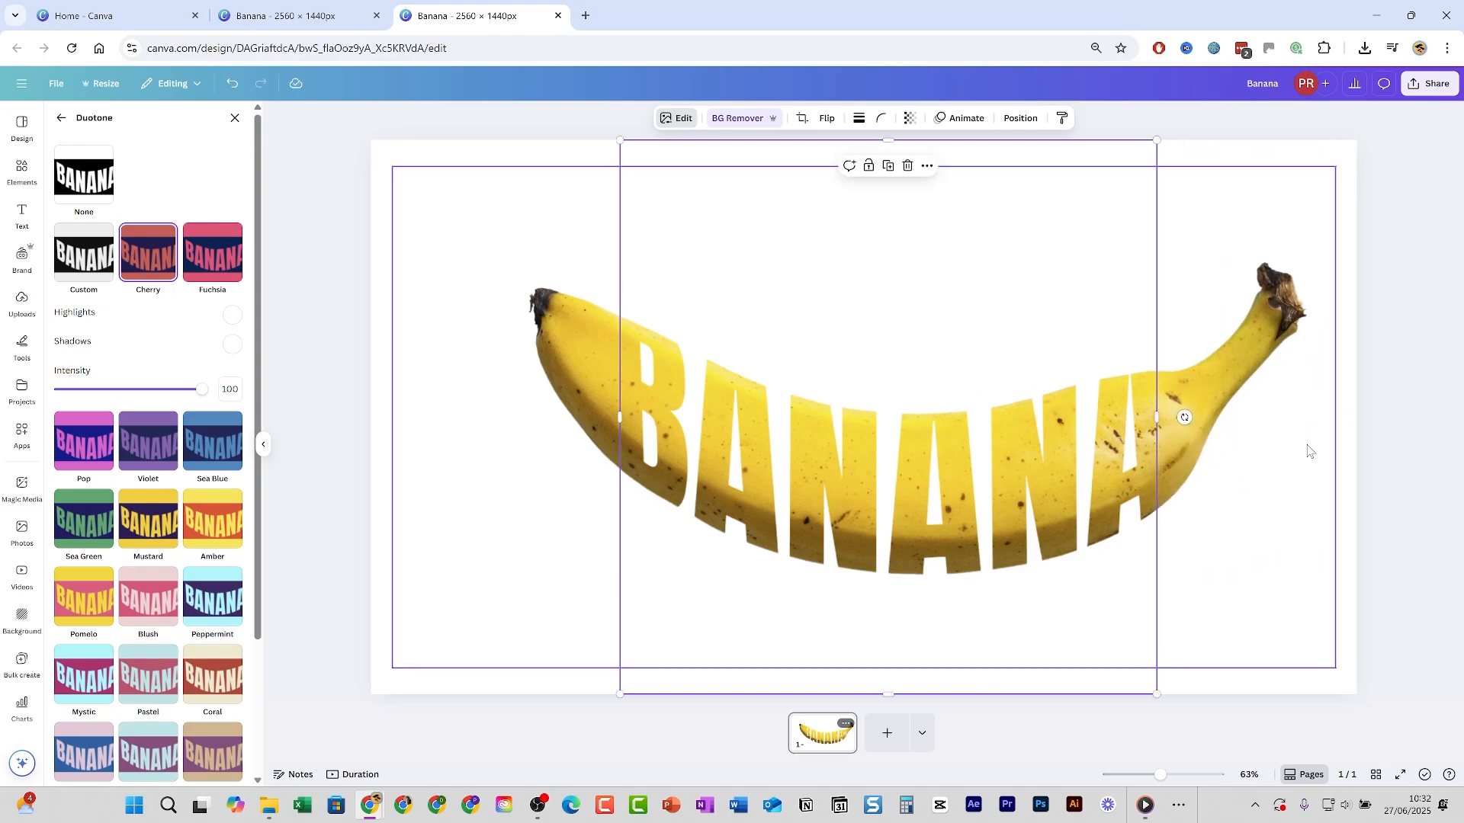
click(1354, 453)
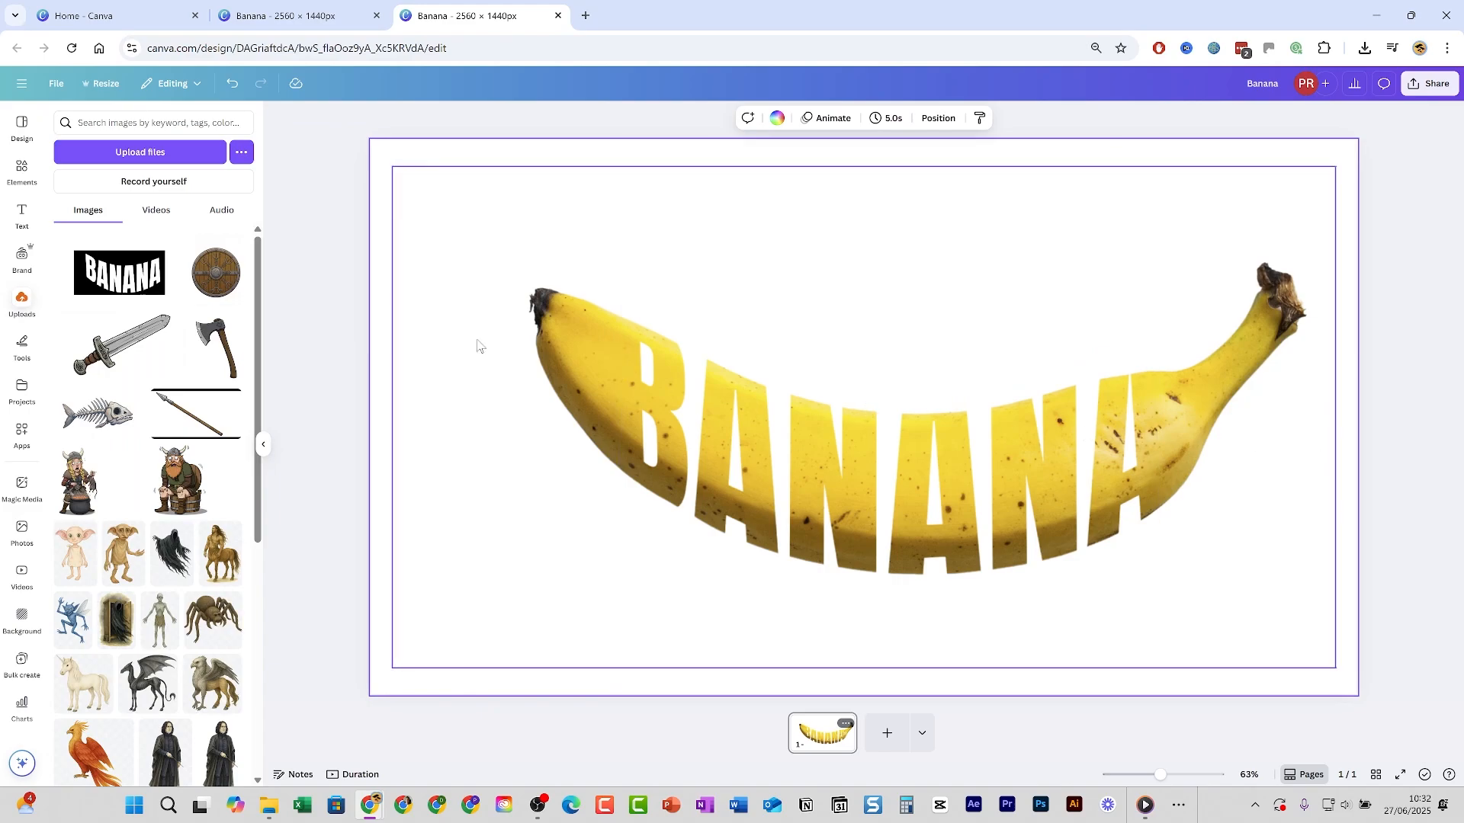
Search the graphics elements for "shadow" and add the soft brownish horizontal oval shadow to the page.
click(17, 175)
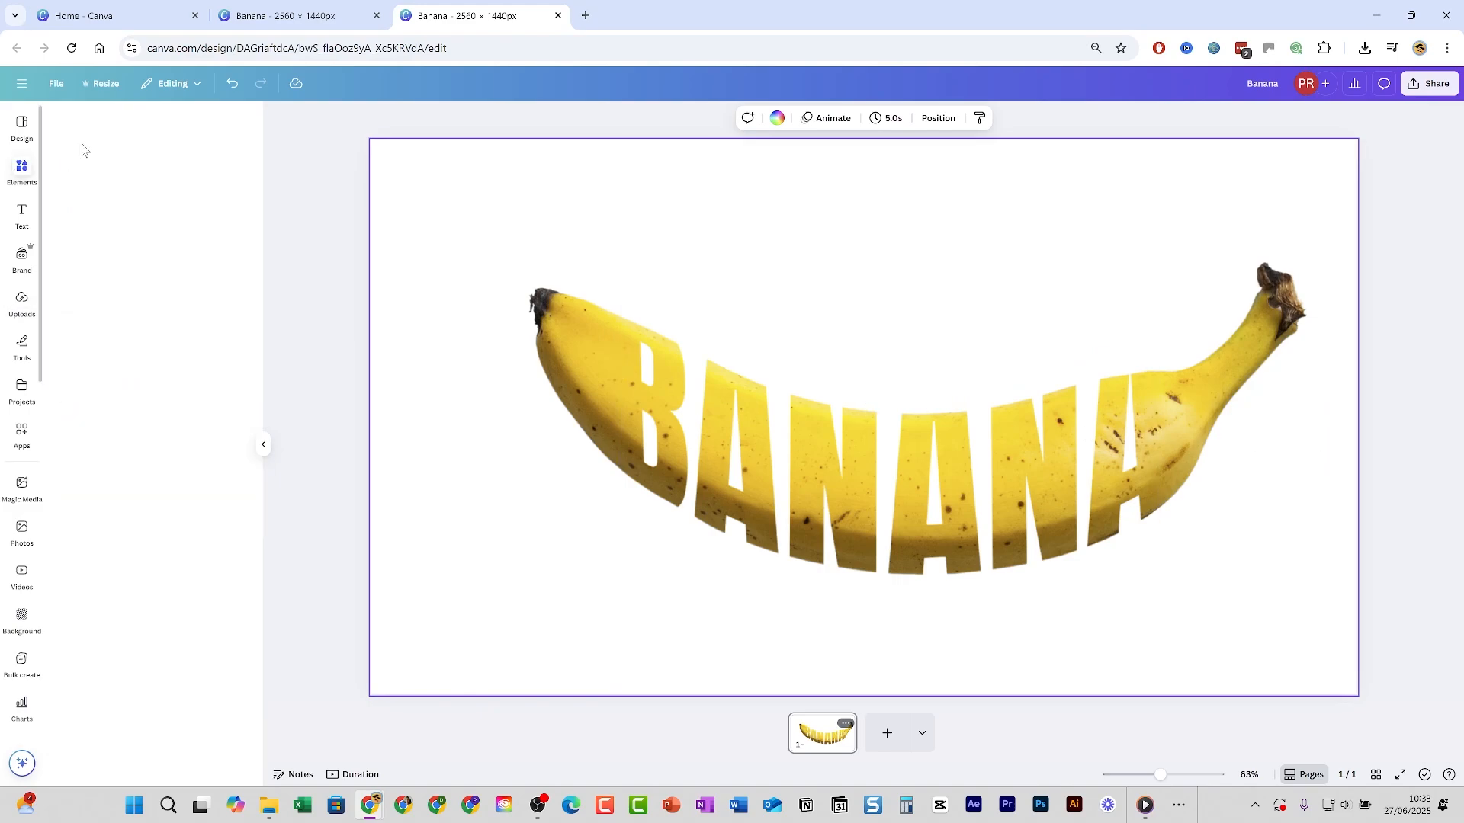
click(103, 124)
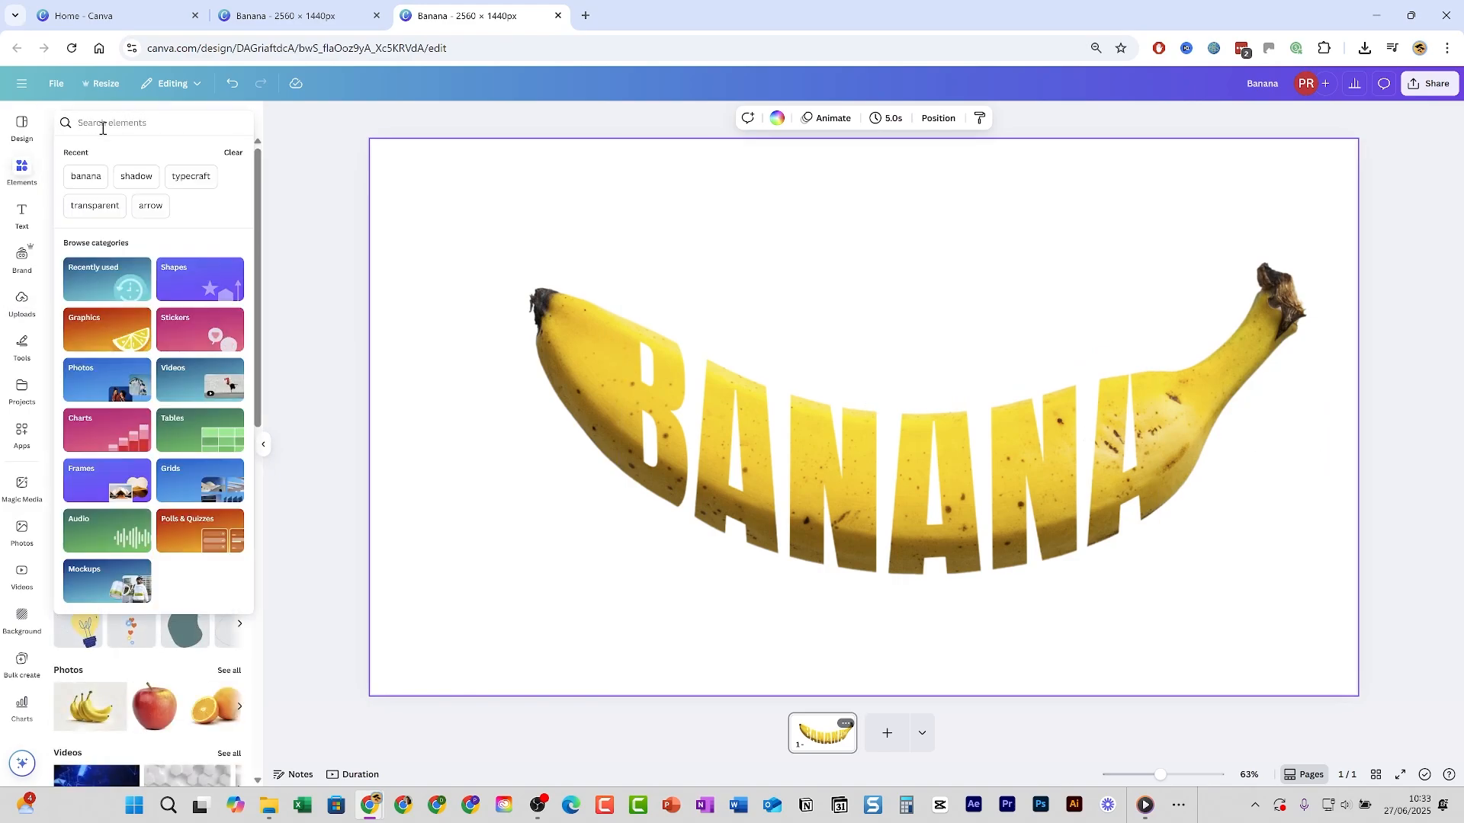
text(sha)
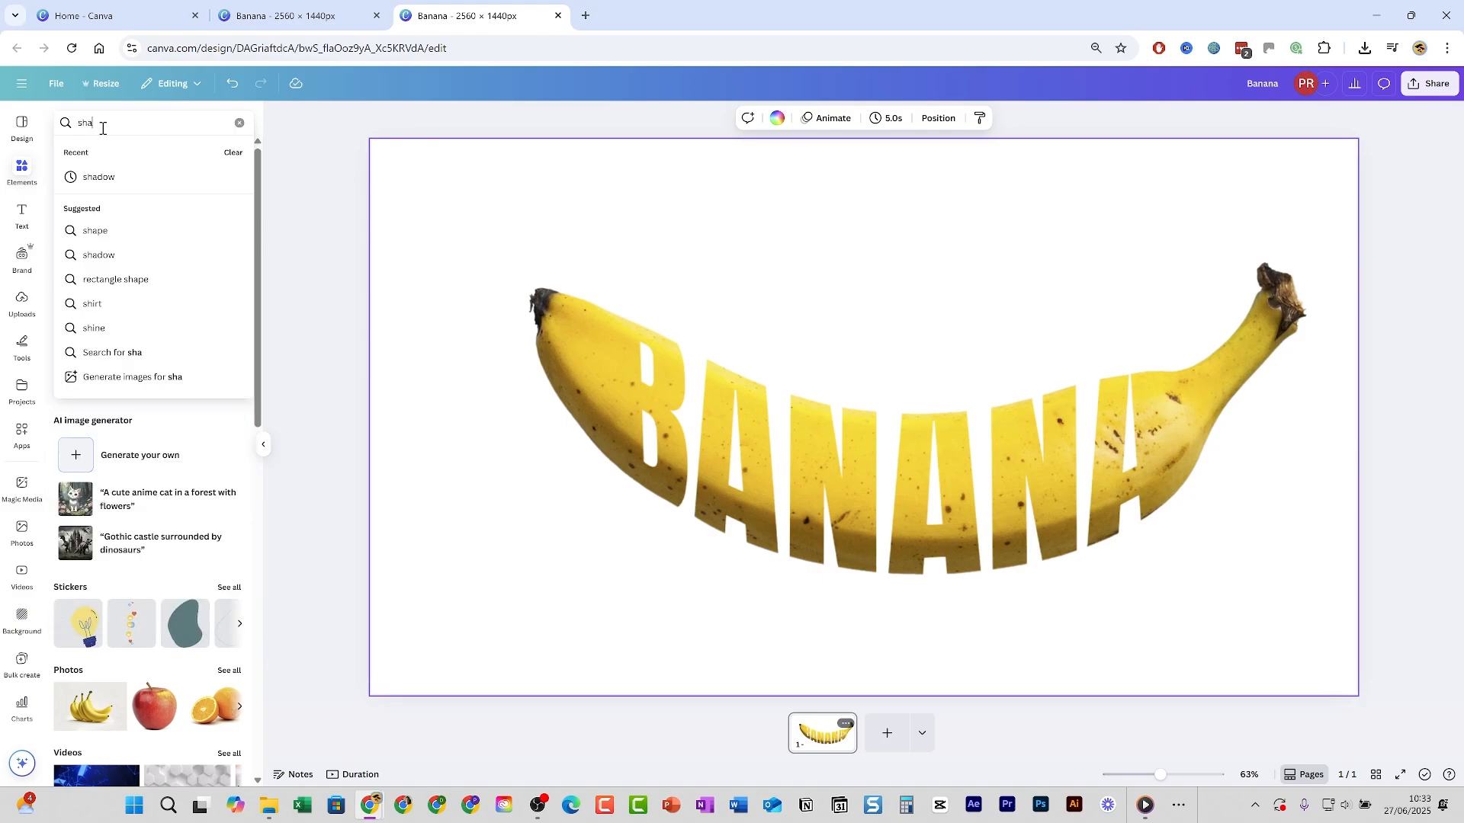
text(dow)
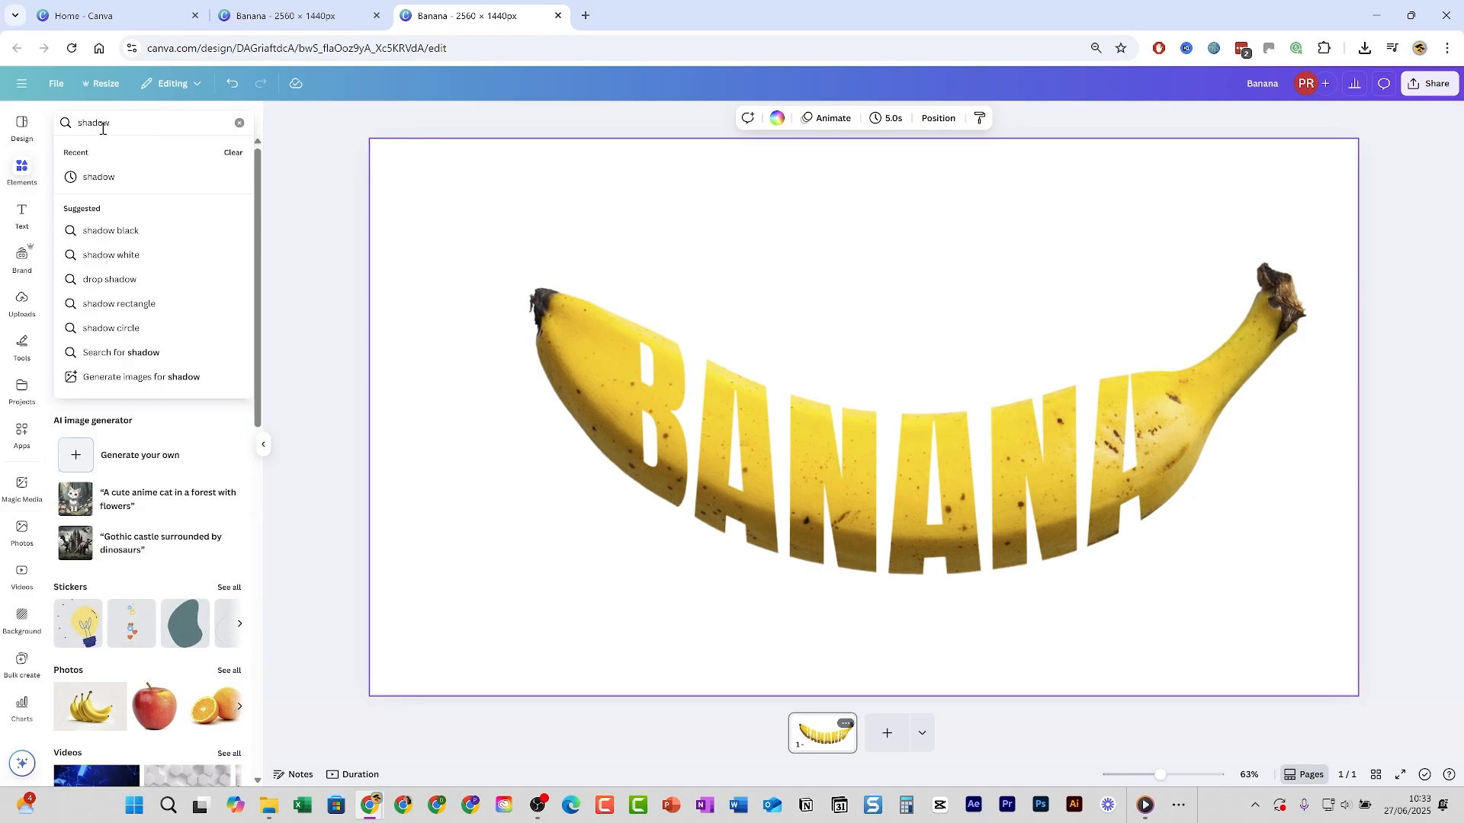
key(Return)
click(88, 154)
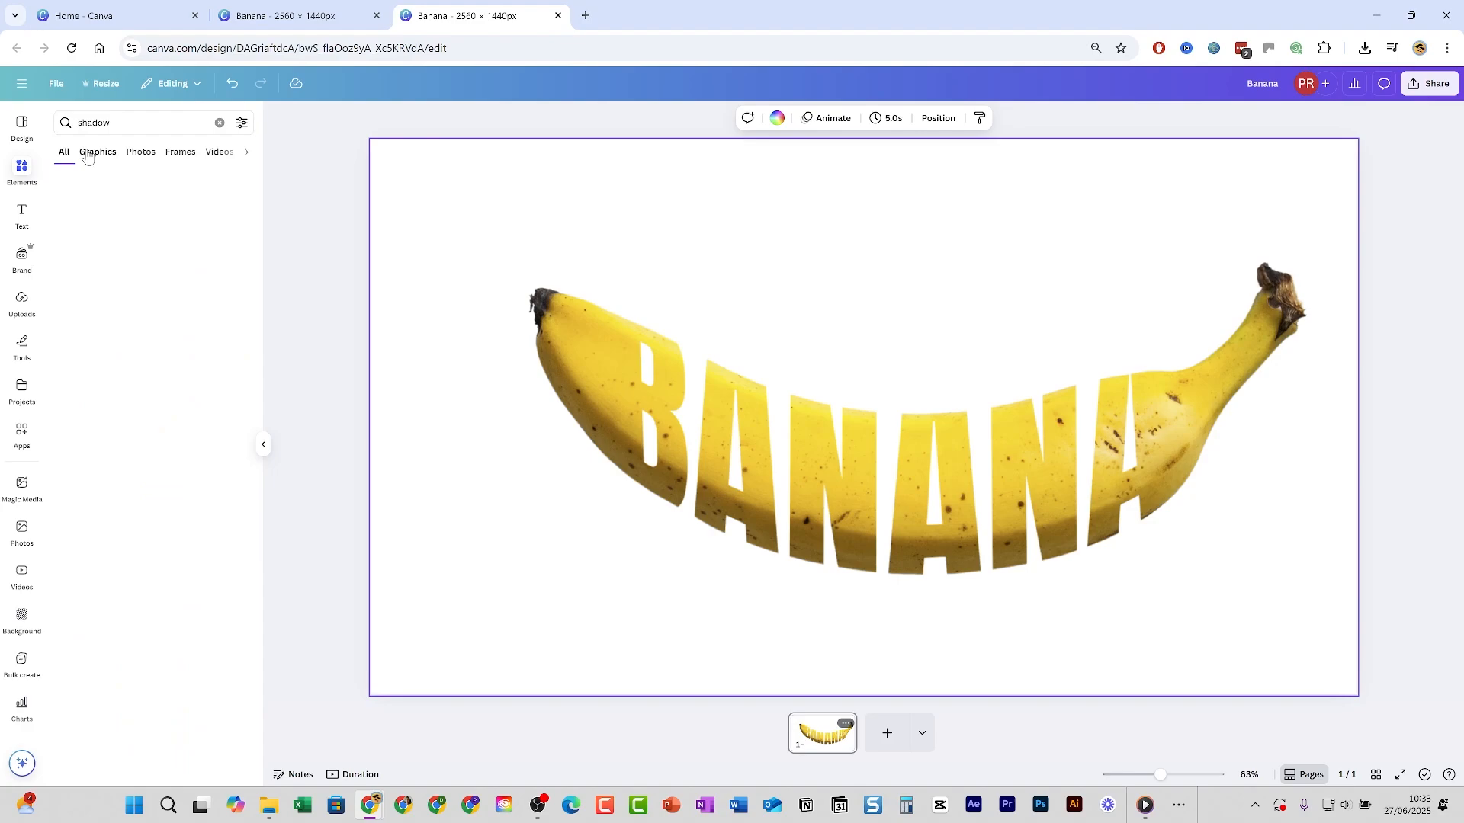
scroll(204, 260, down, 3)
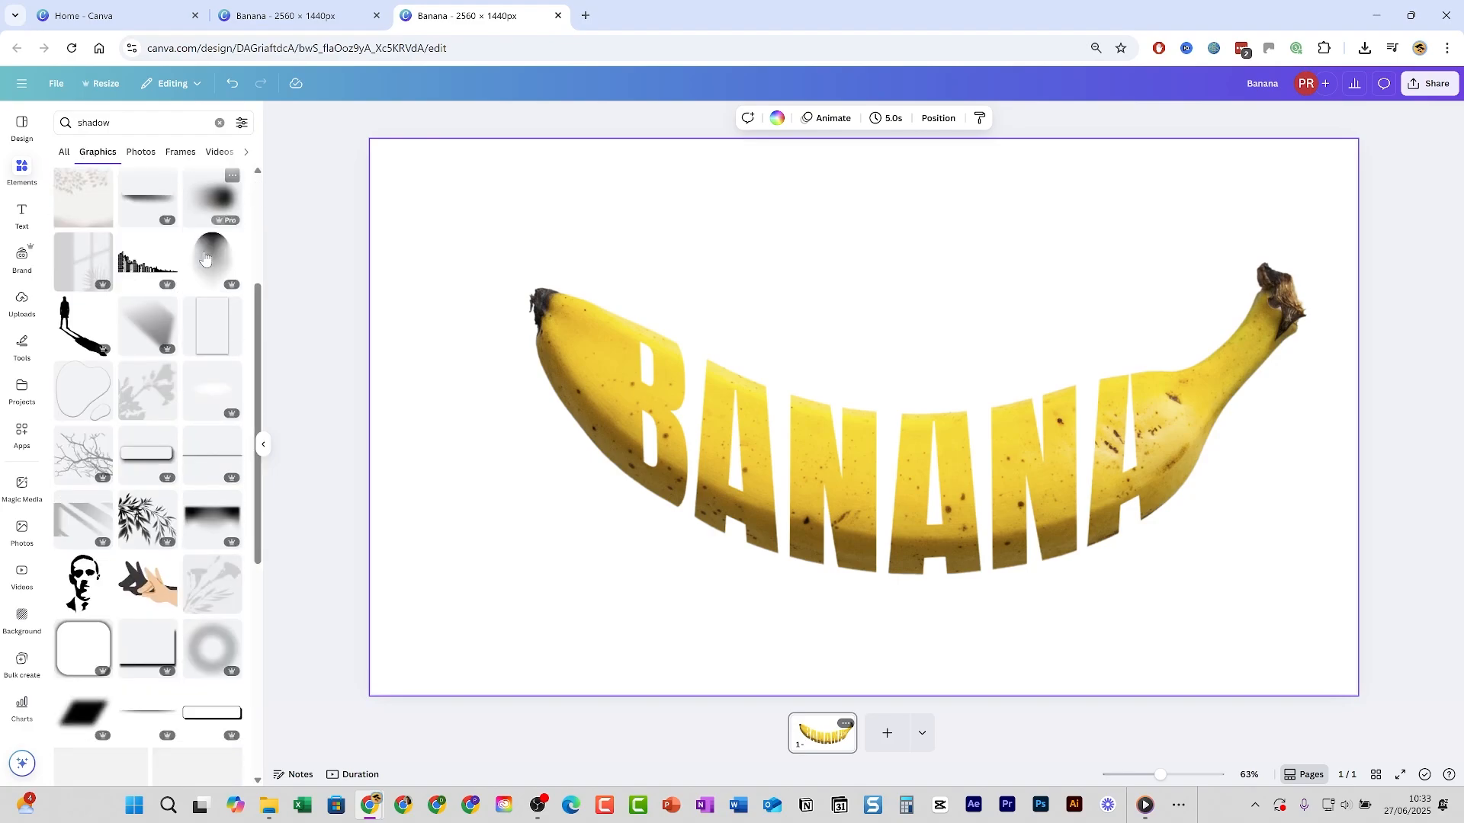
scroll(205, 257, down, 10)
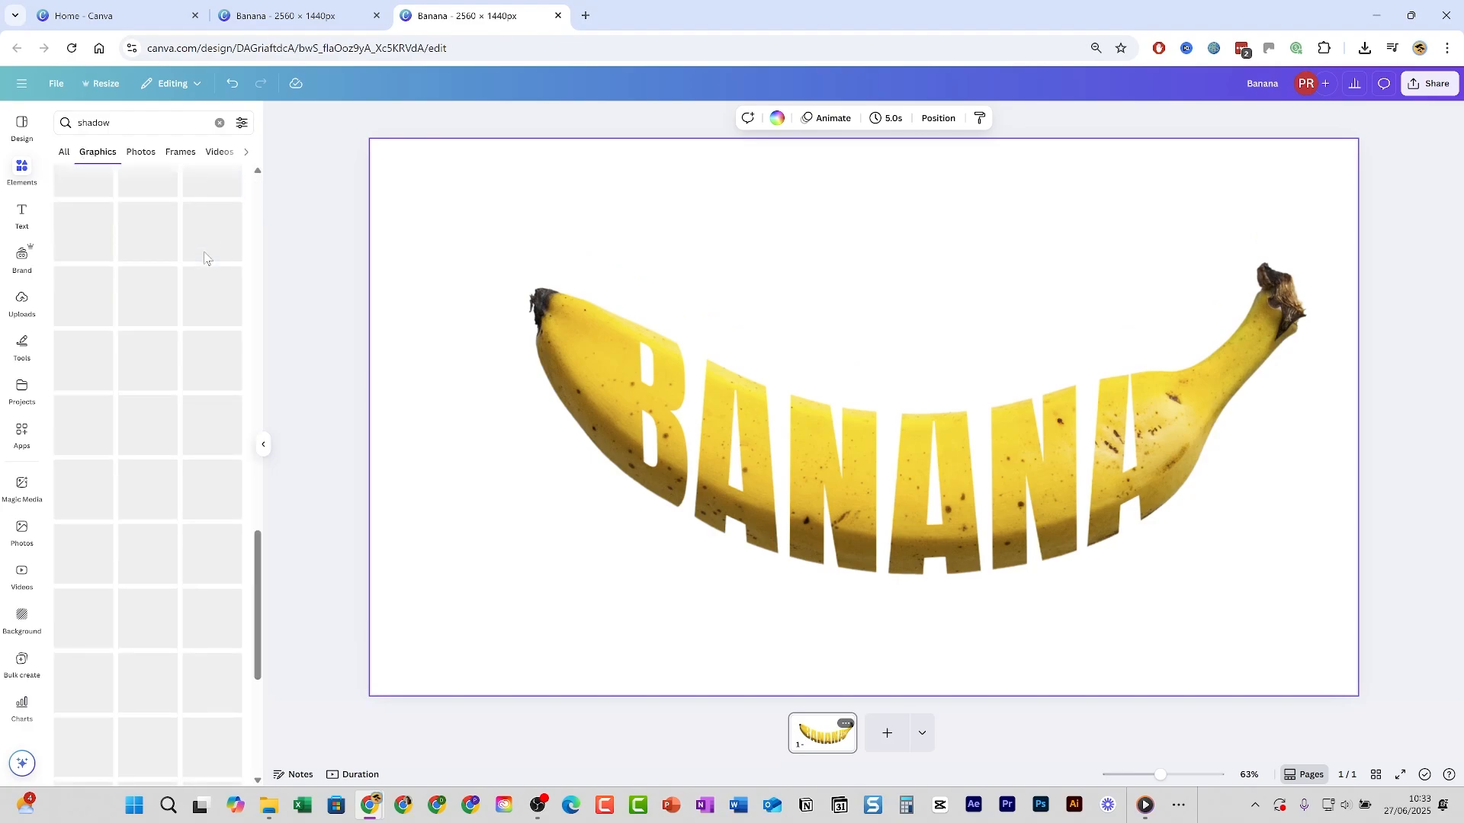
scroll(204, 257, down, 5)
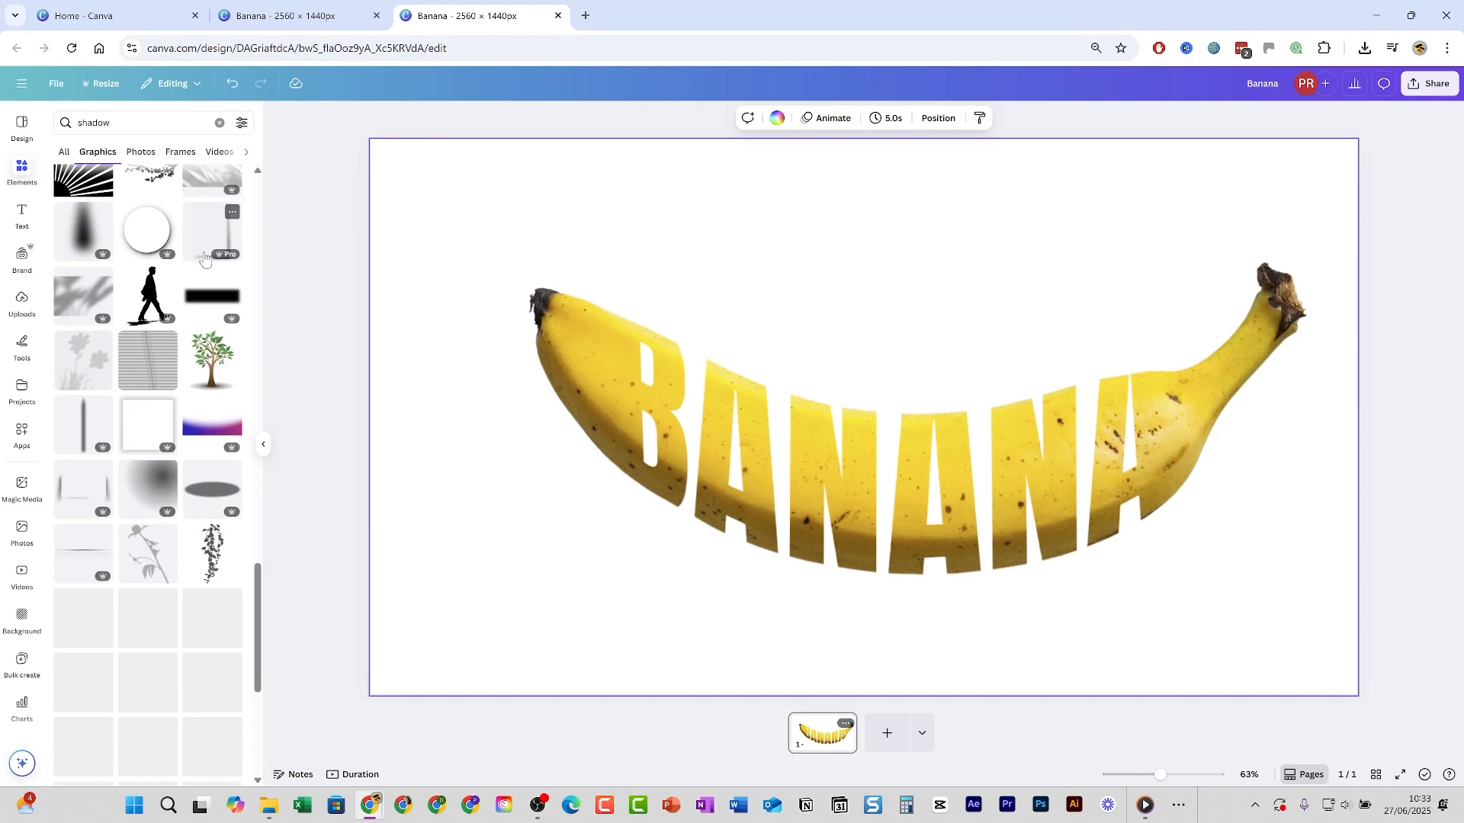
scroll(205, 259, down, 5)
click(206, 556)
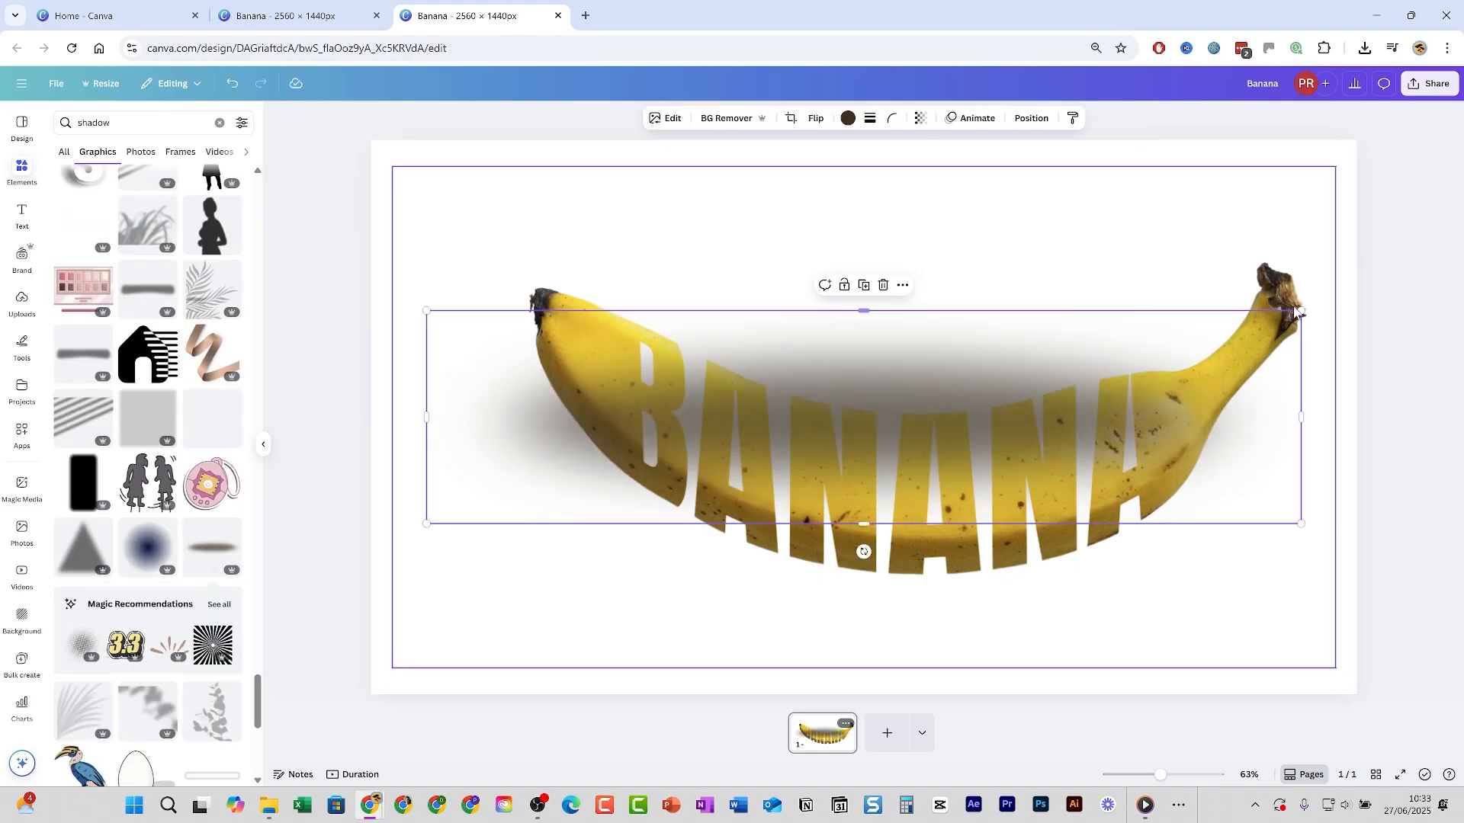
Shrink the oval shadow to about a third of the page width and place it just beneath the banana's lowest curve.
drag(1298, 311, 1091, 363)
drag(884, 410, 862, 630)
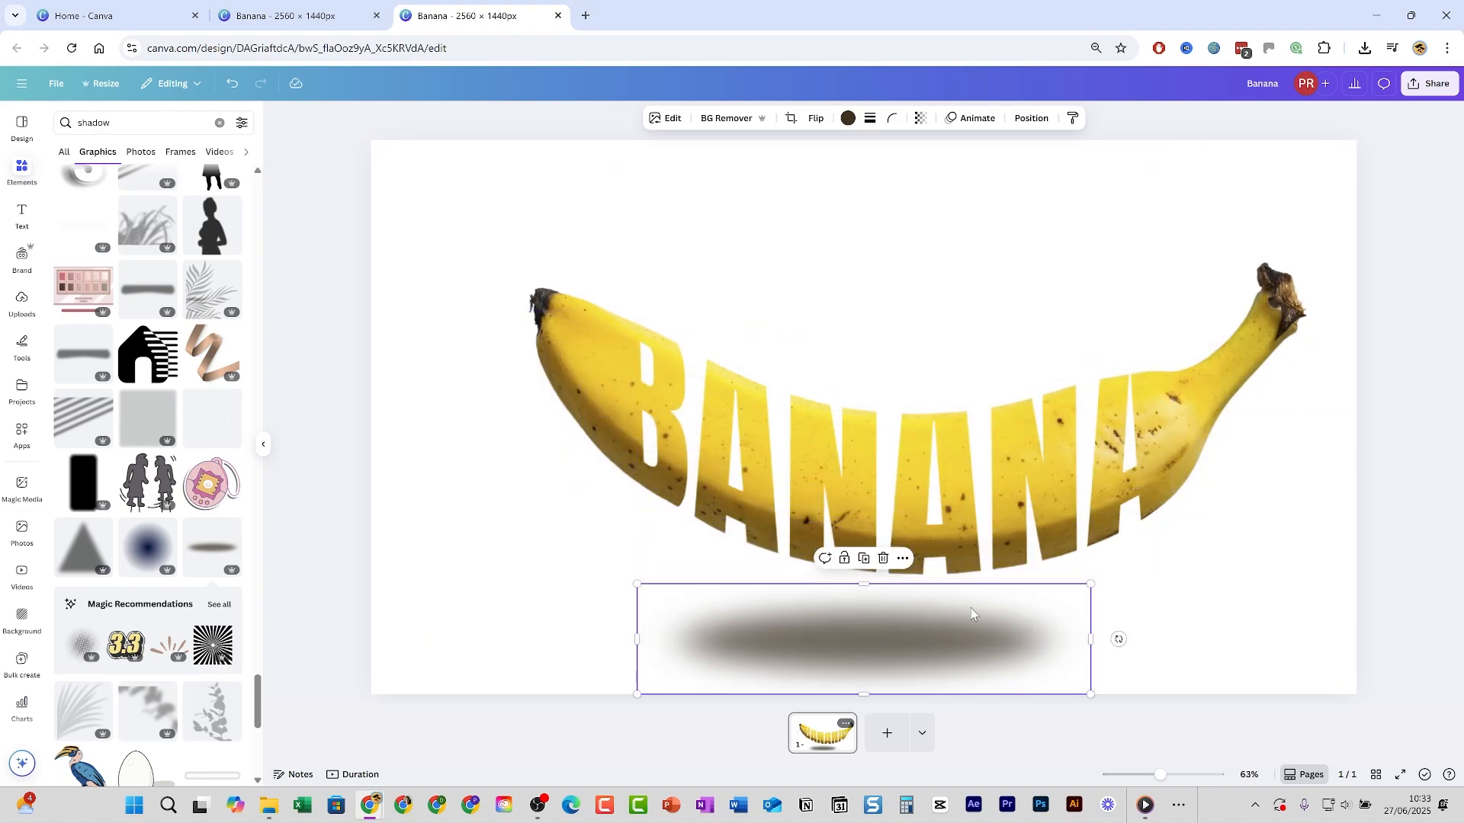
drag(1091, 584, 1038, 597)
drag(897, 642, 916, 637)
click(1185, 625)
click(1436, 630)
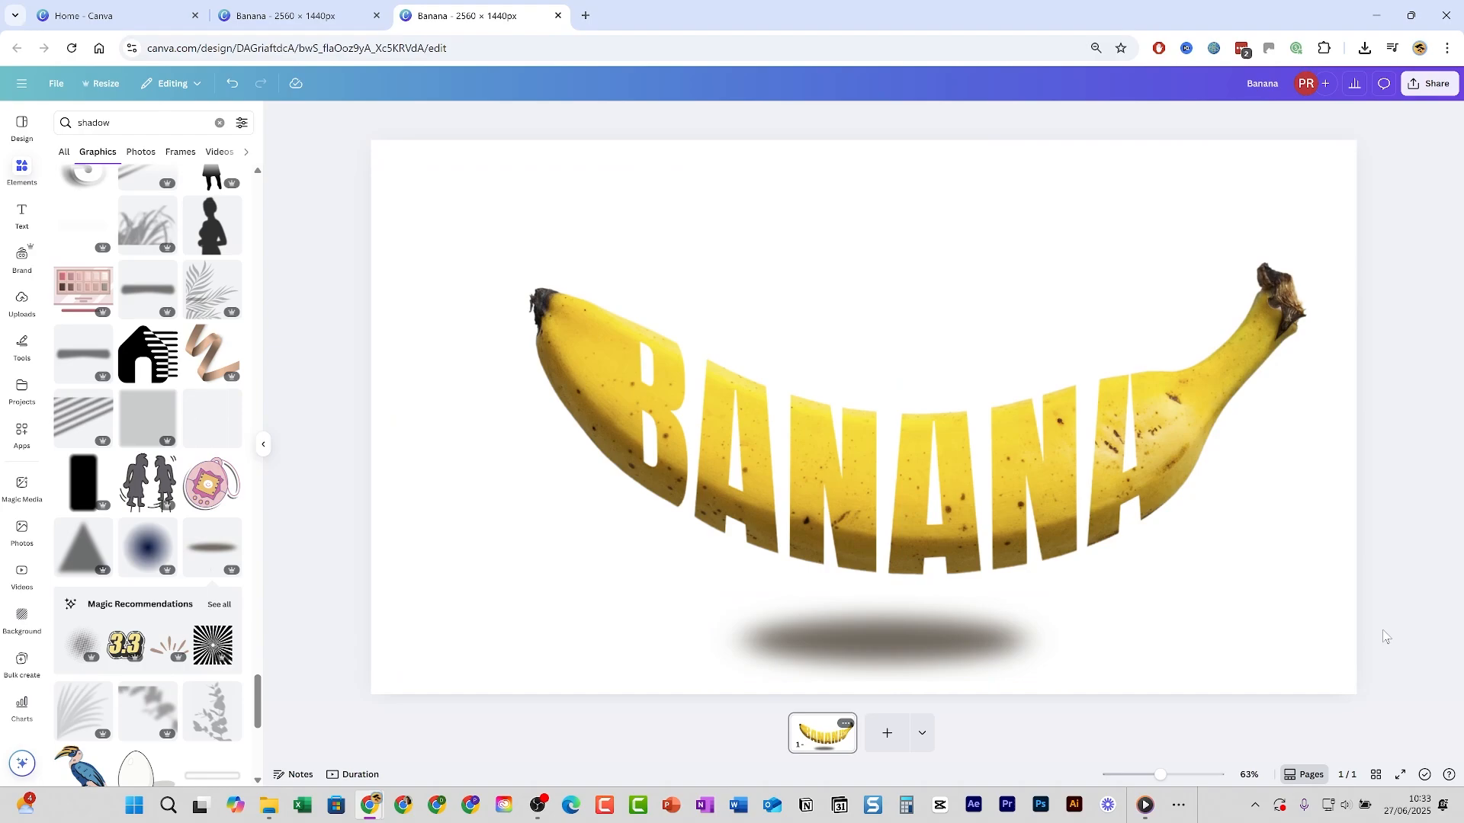